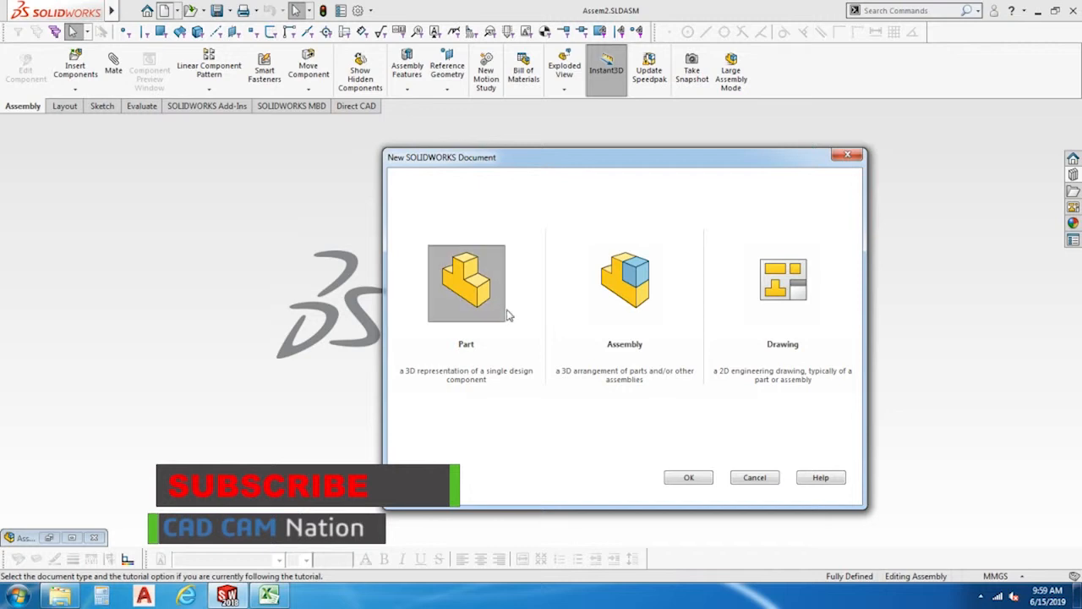
# Create a new part document.
pyautogui.click(707, 478)
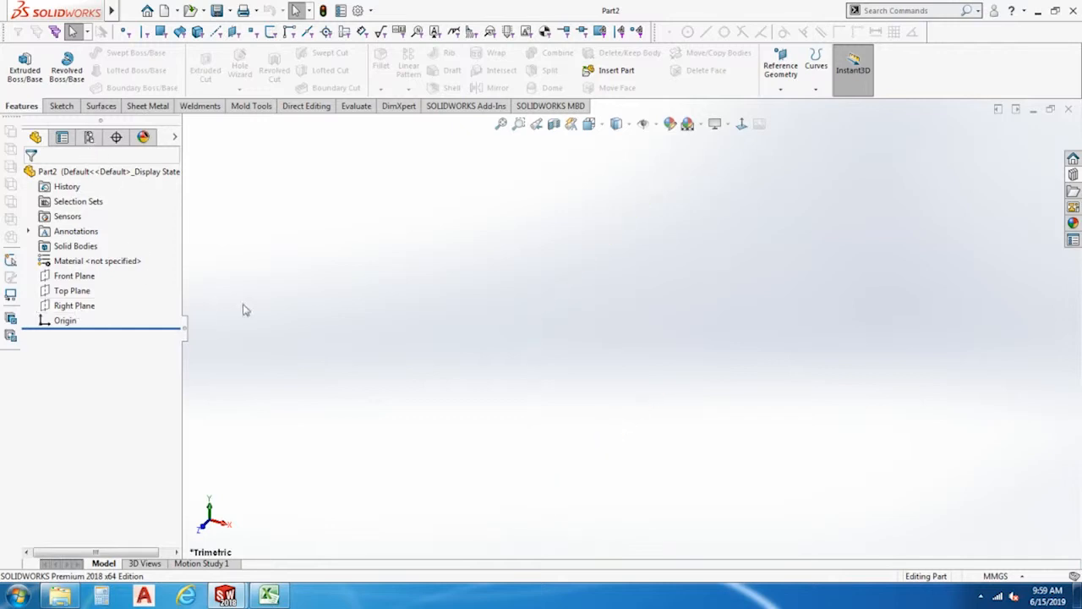
pyautogui.click(60, 108)
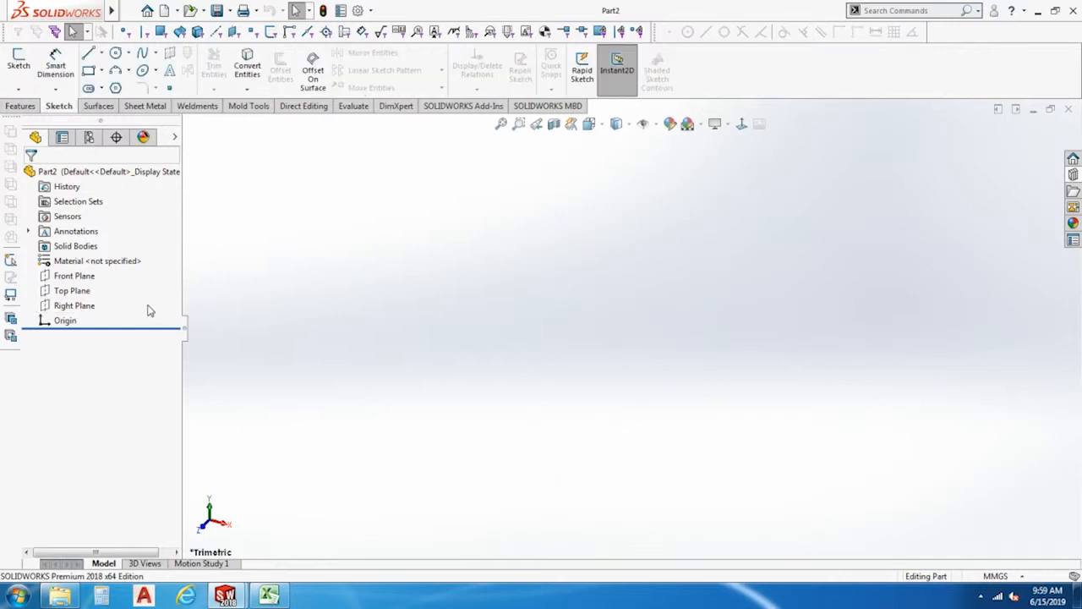
pyautogui.click(19, 64)
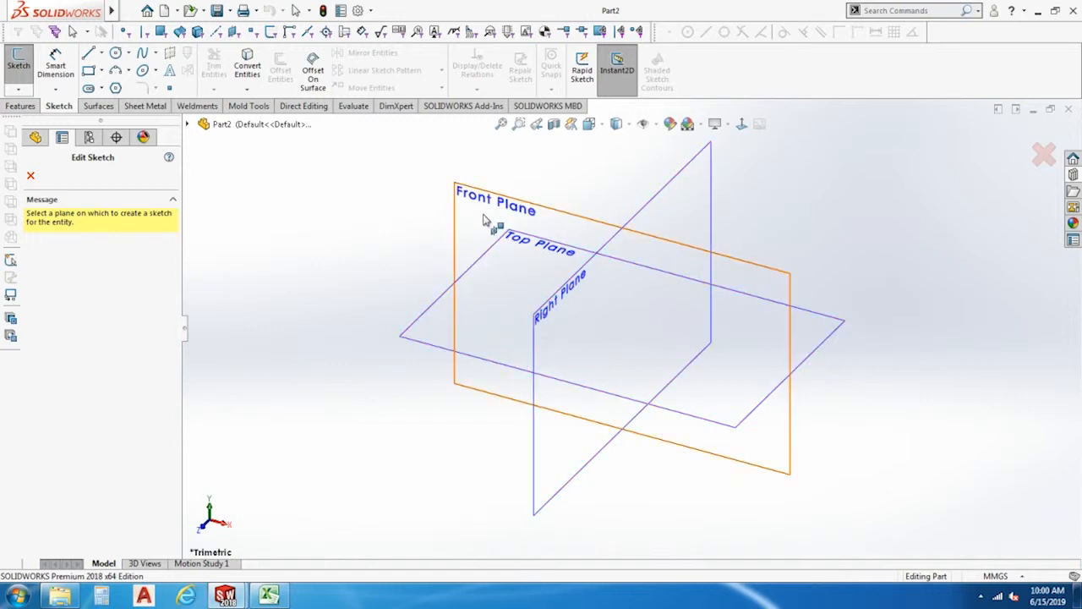
pyautogui.click(476, 260)
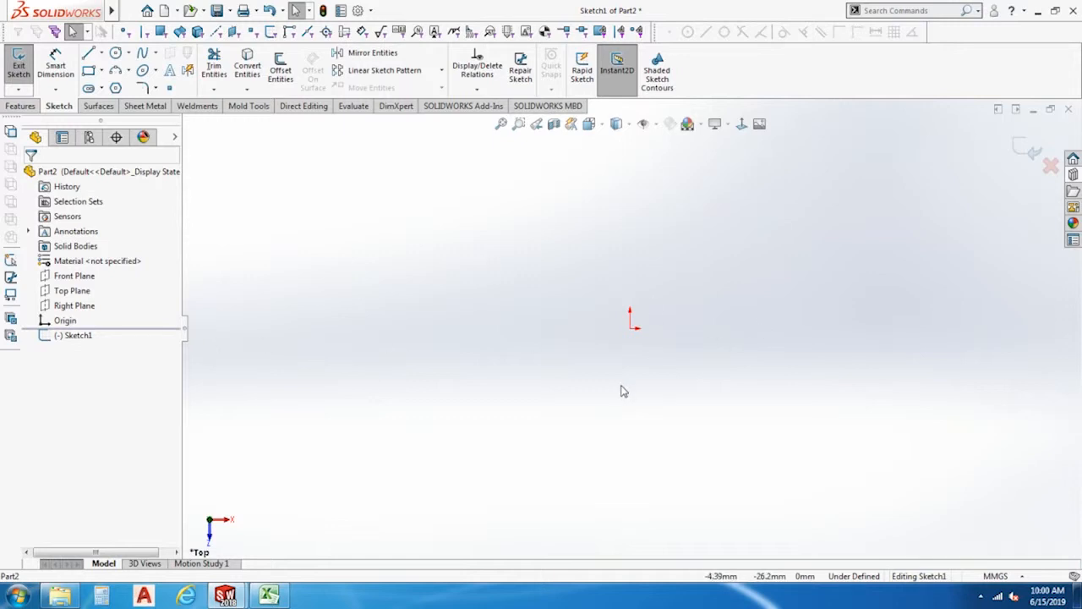
pyautogui.click(1030, 150)
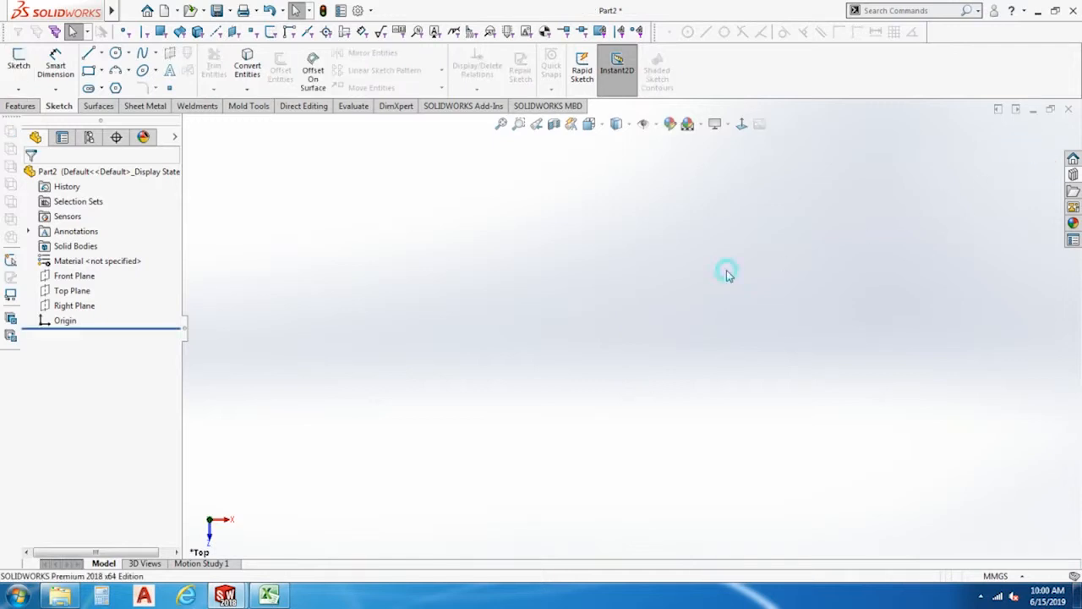
# Start a new sketch on the Top Plane and clear the plane selection.
pyautogui.click(70, 282)
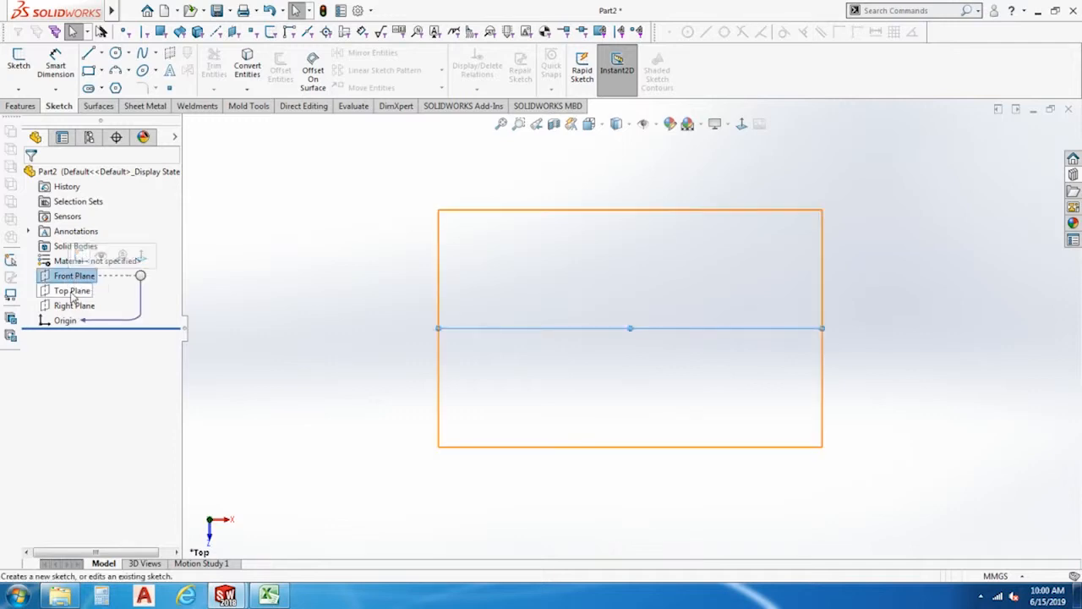
pyautogui.click(73, 291)
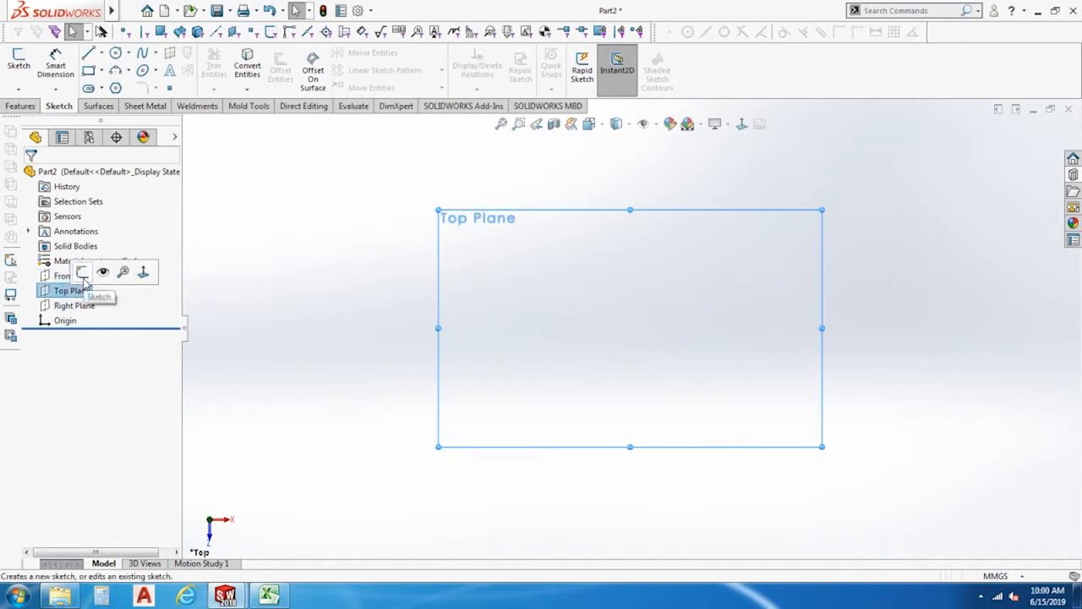
pyautogui.click(82, 272)
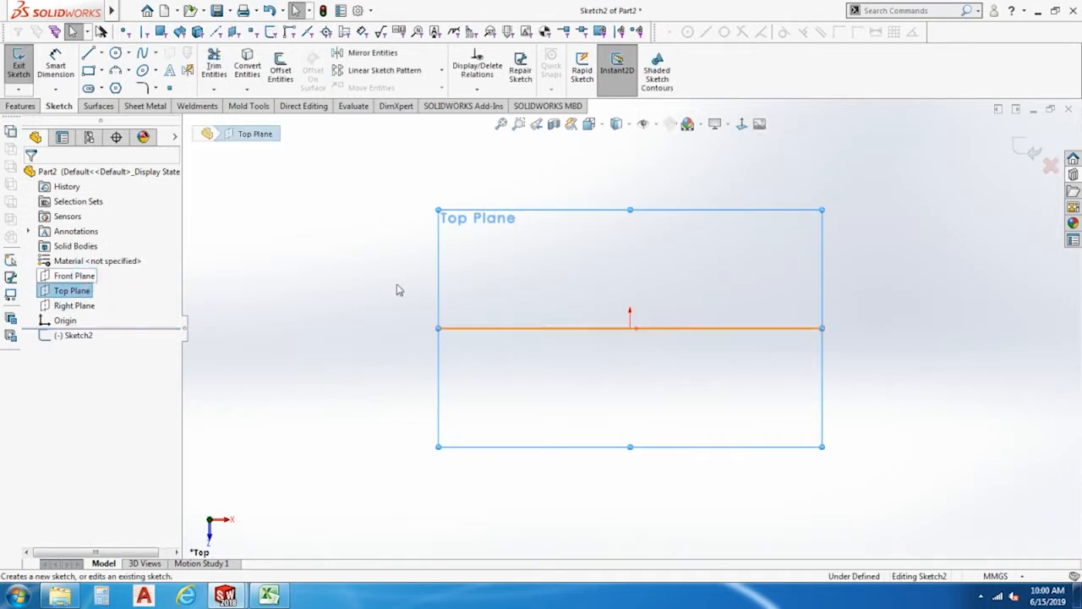
pyautogui.click(681, 322)
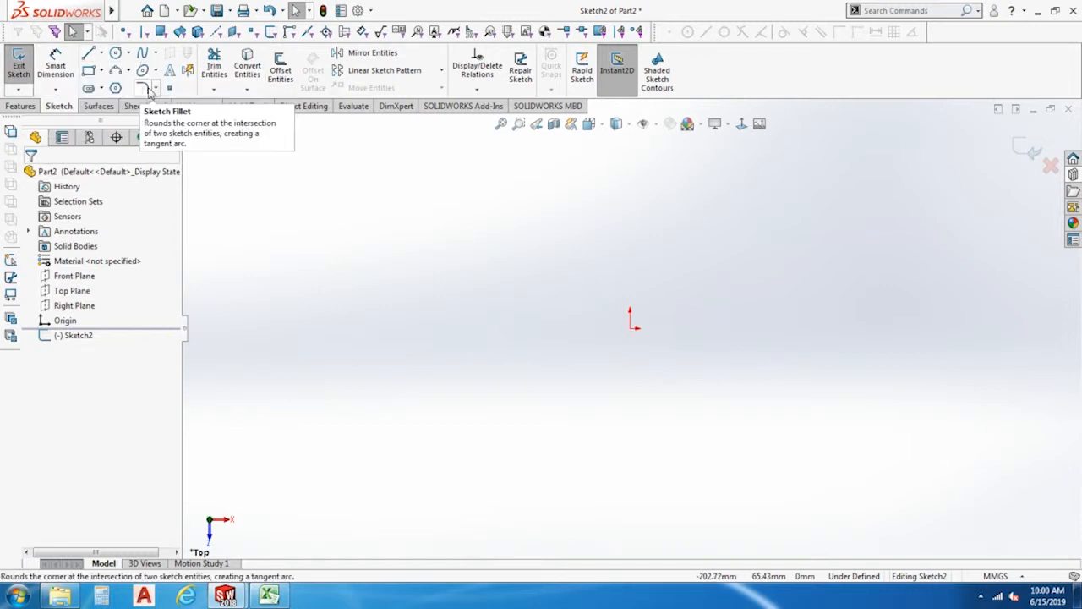
# Examine the variants offered by the line, rectangle, circle, spline, ellipse, arc, slot and fillet sketch tools.
pyautogui.click(102, 53)
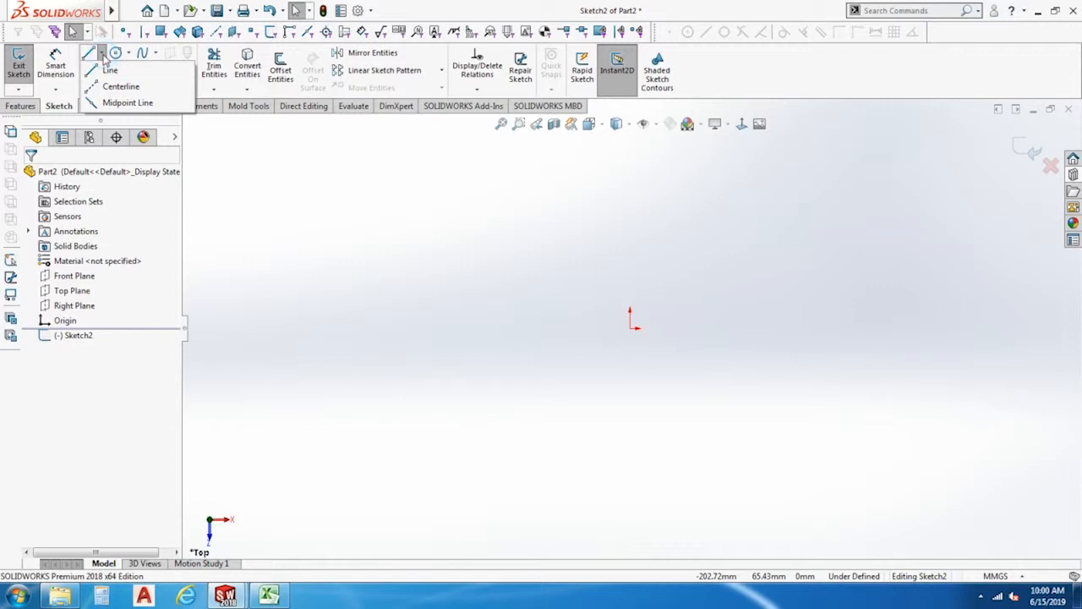
pyautogui.click(101, 72)
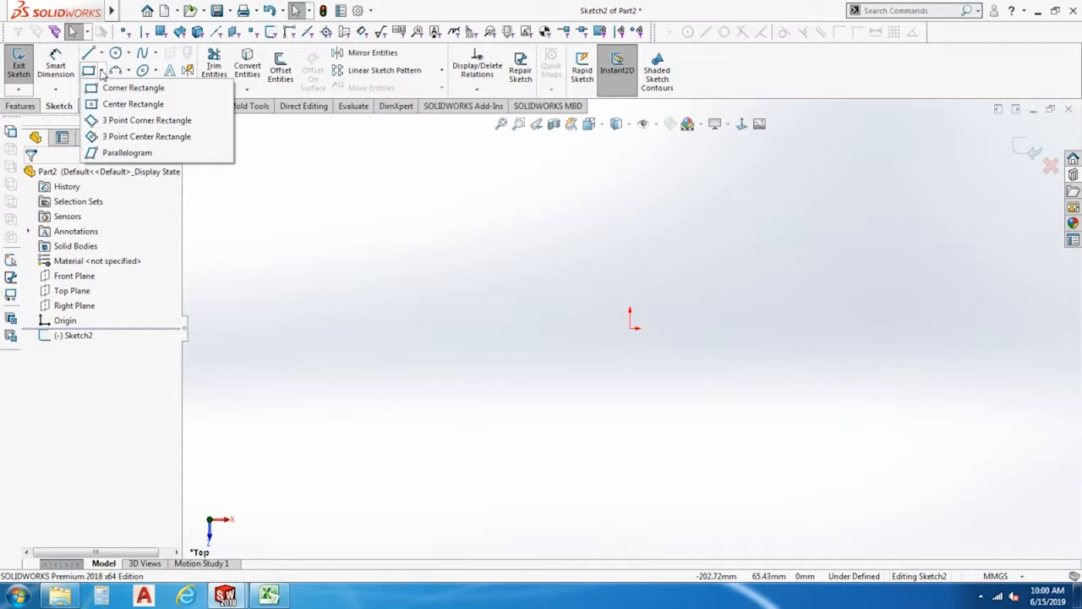
pyautogui.click(126, 53)
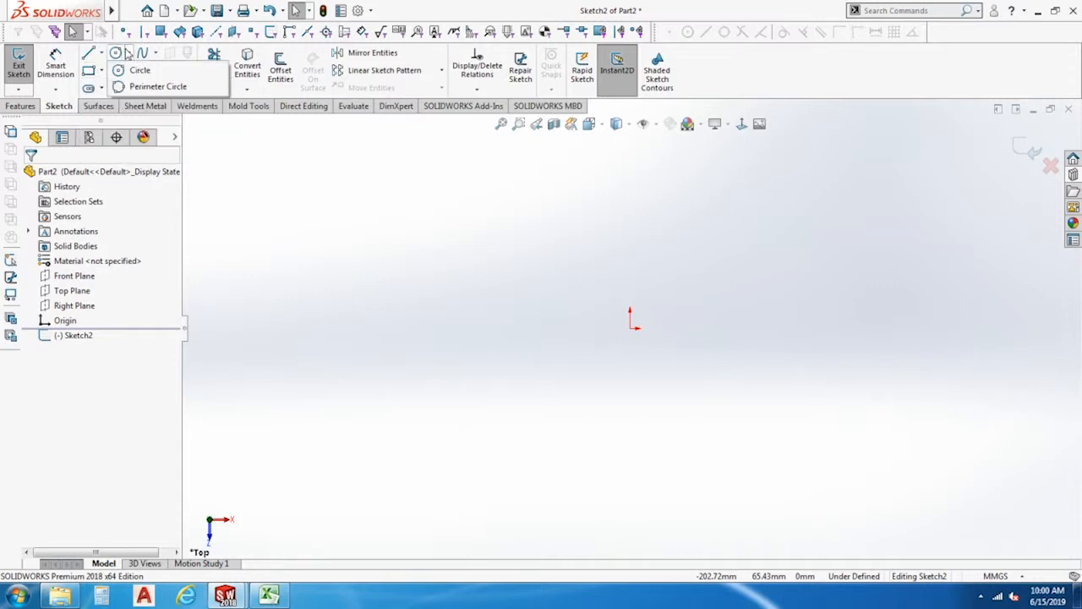
pyautogui.click(155, 53)
pyautogui.click(156, 72)
pyautogui.click(127, 71)
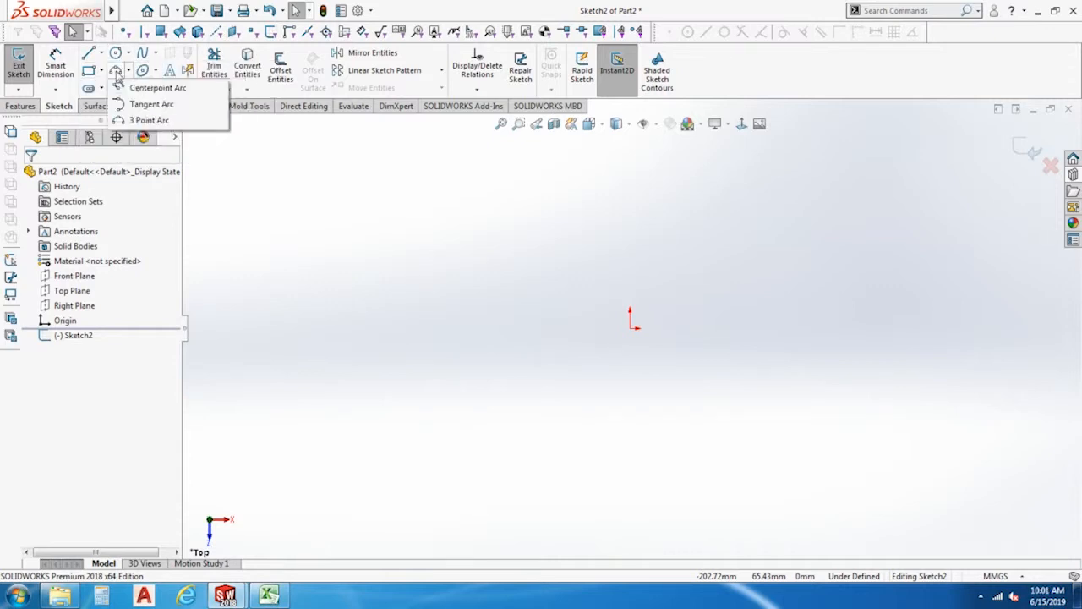
pyautogui.click(99, 89)
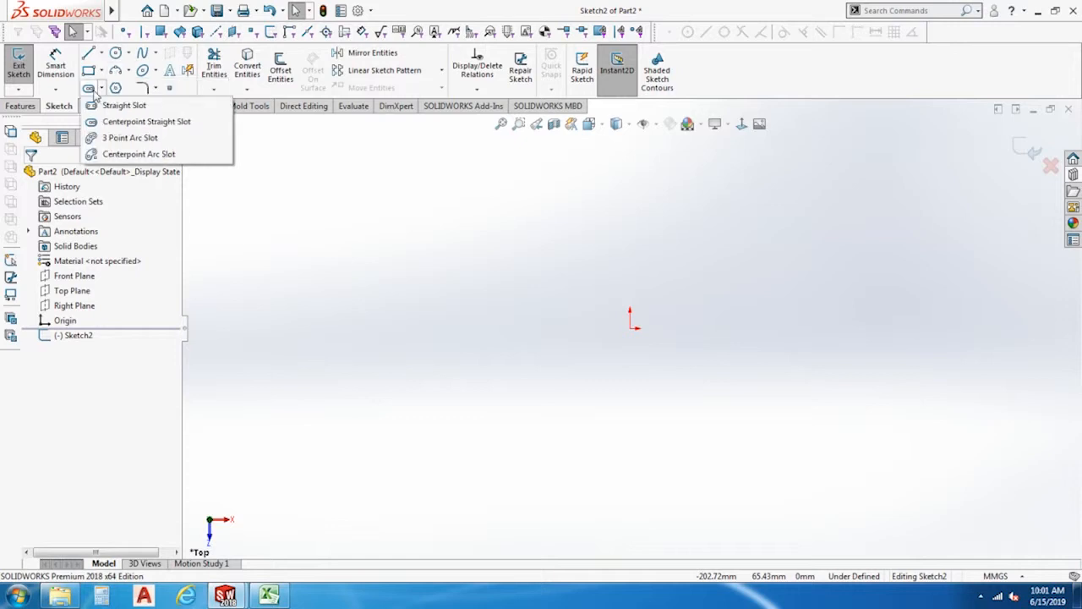
pyautogui.click(156, 89)
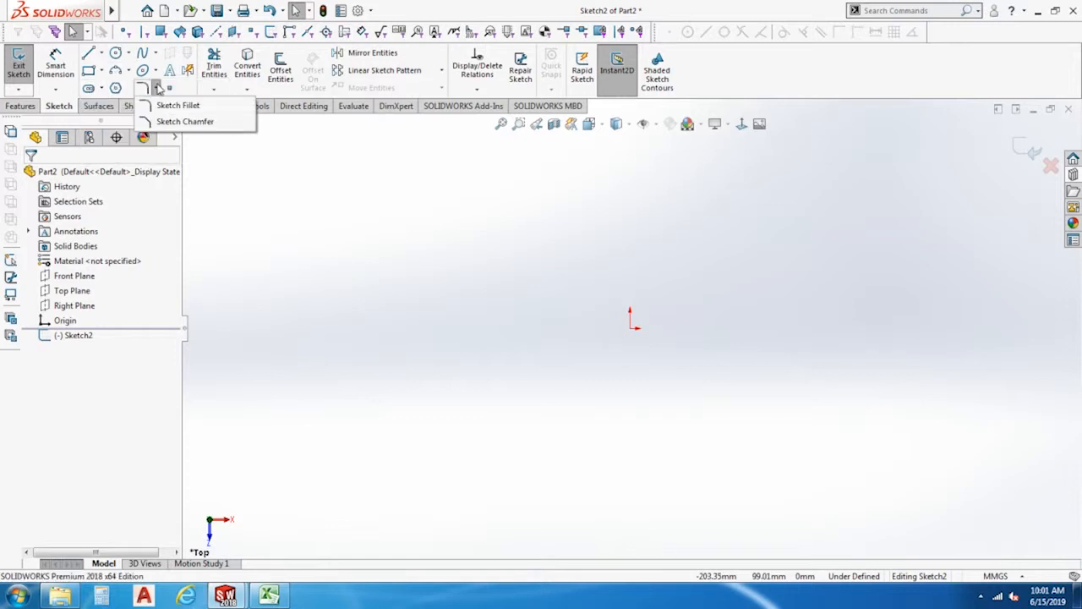
pyautogui.click(249, 214)
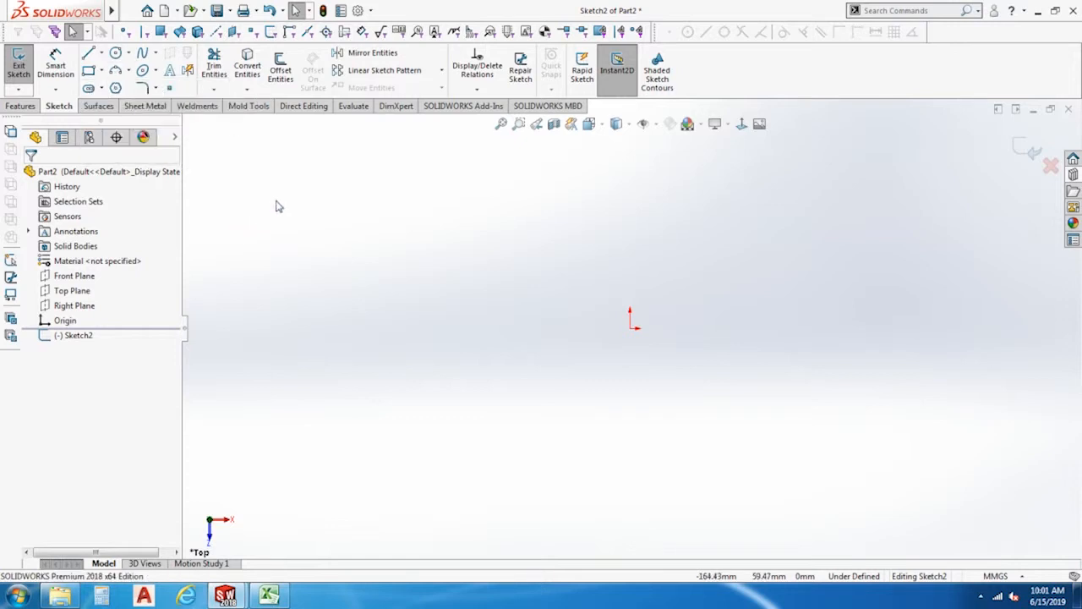
# Draw a corner rectangle about 101 mm wide and 71 mm high well to the left of the origin.
pyautogui.click(88, 71)
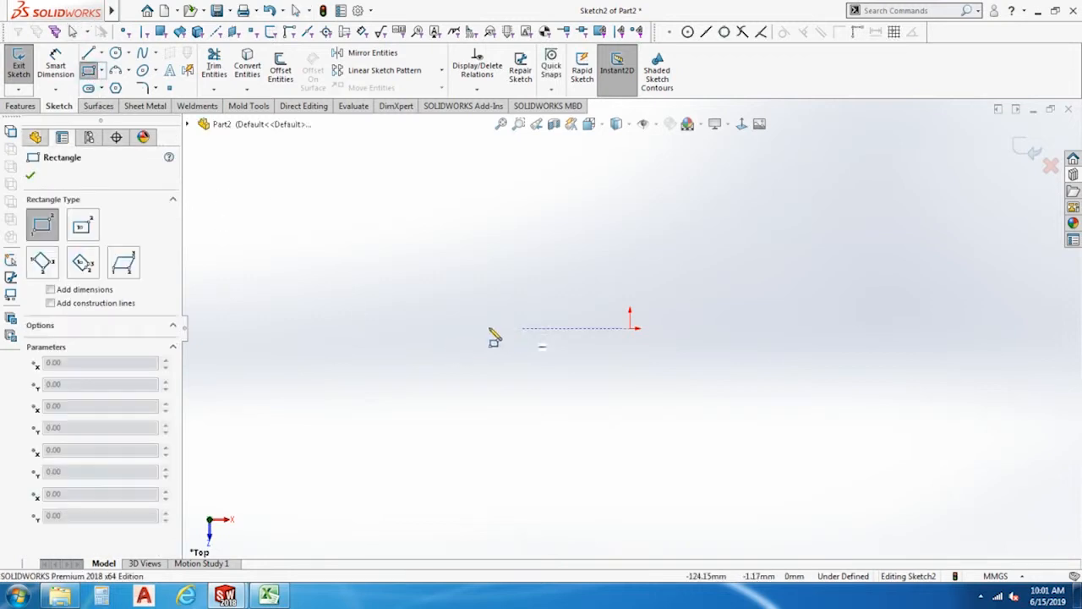
pyautogui.click(319, 329)
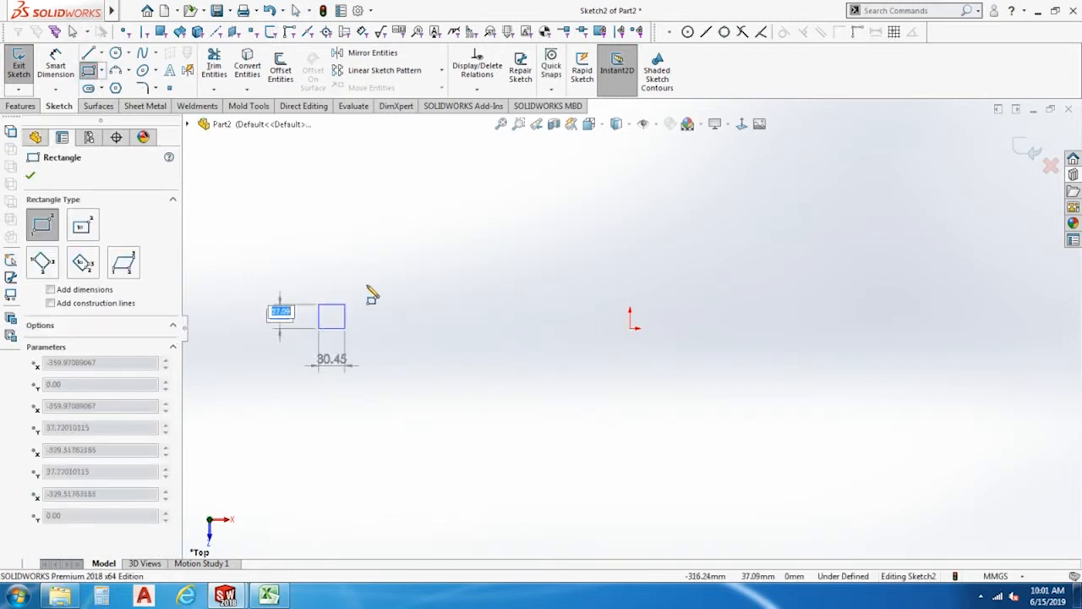
pyautogui.click(406, 267)
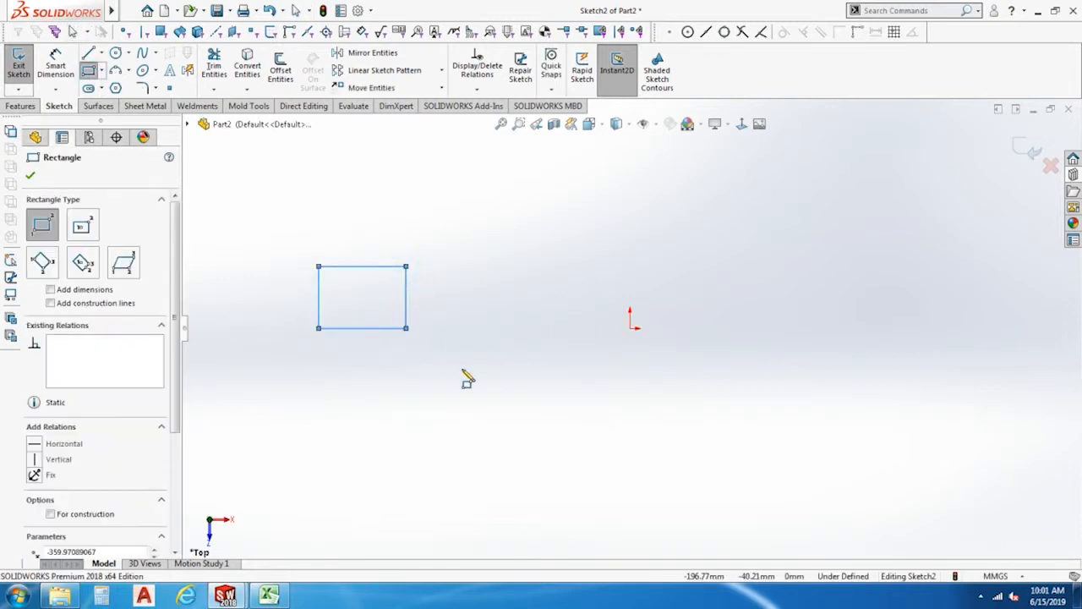
# Draw a center rectangle about 85 mm high between the first rectangle and the origin.
pyautogui.click(103, 72)
pyautogui.click(109, 107)
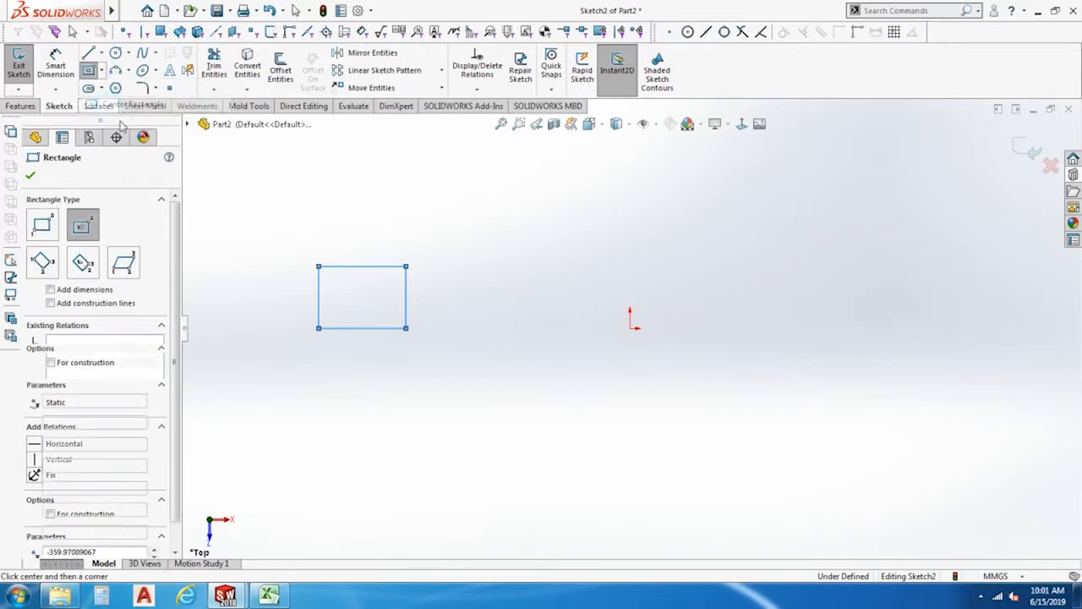
pyautogui.click(536, 297)
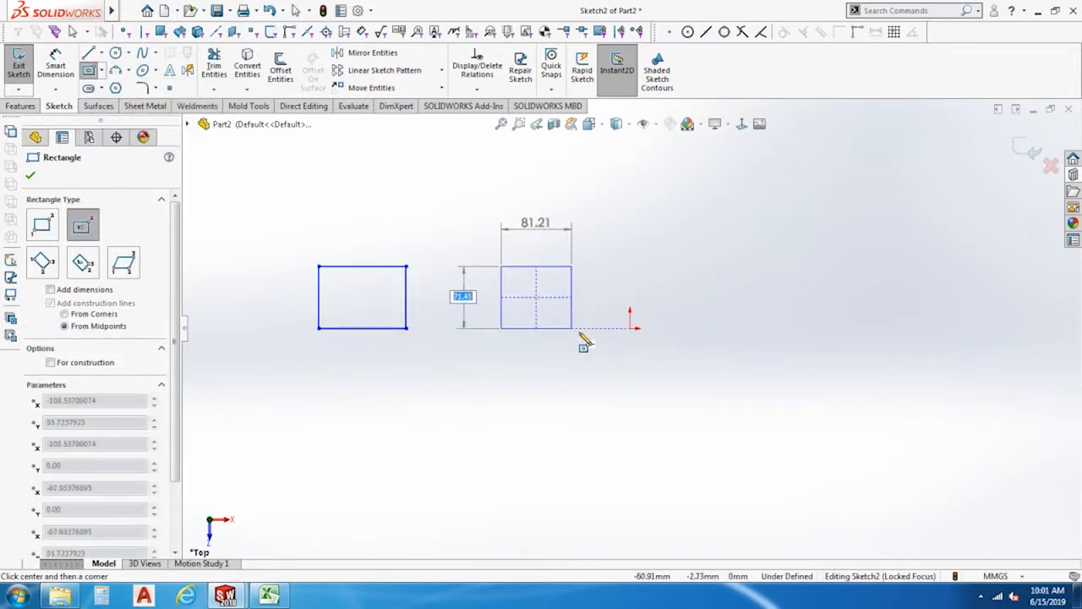
pyautogui.click(583, 333)
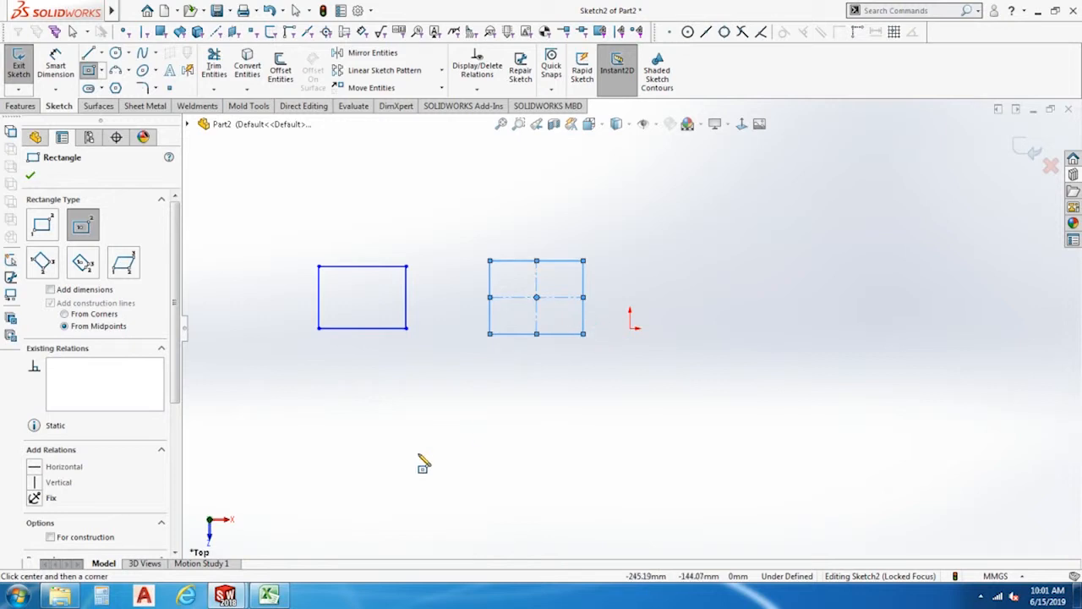
# Draw a horizontal 3 point corner rectangle about 175 mm by 84 mm to the right of the origin.
pyautogui.click(102, 73)
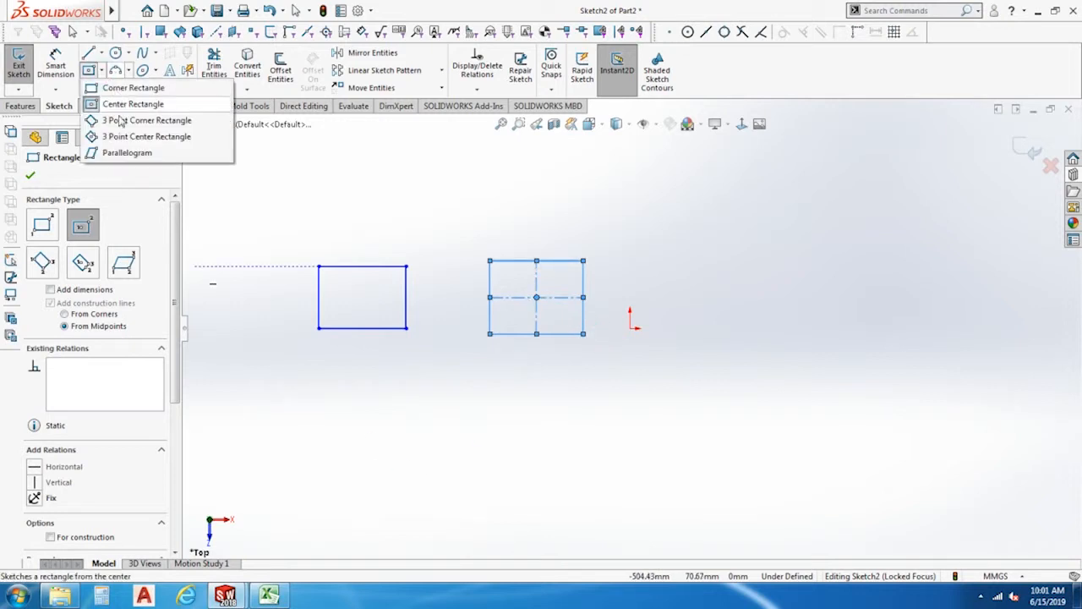
pyautogui.click(121, 123)
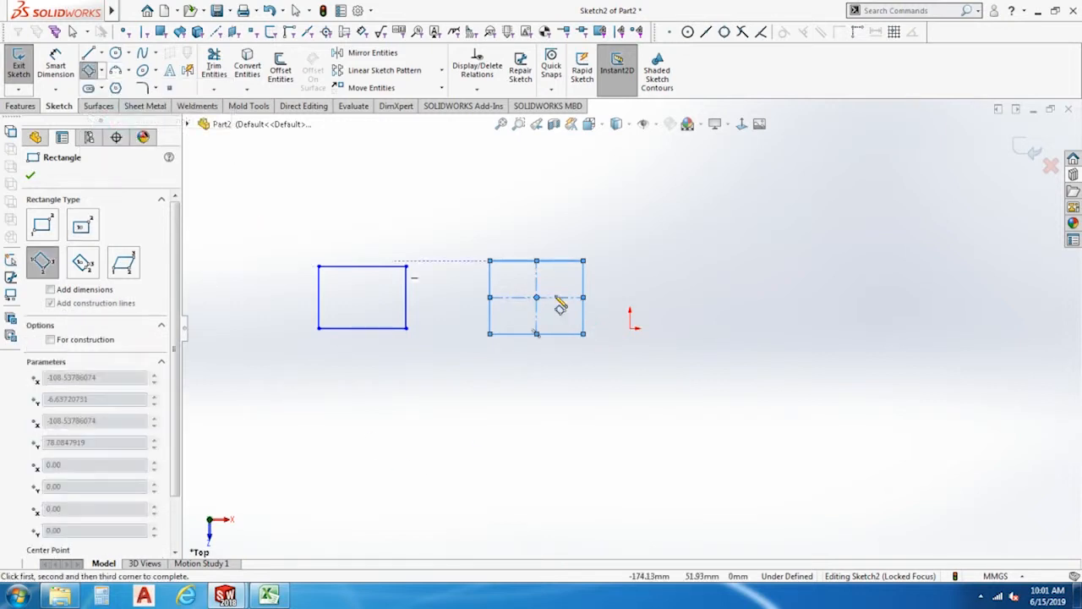
pyautogui.click(659, 334)
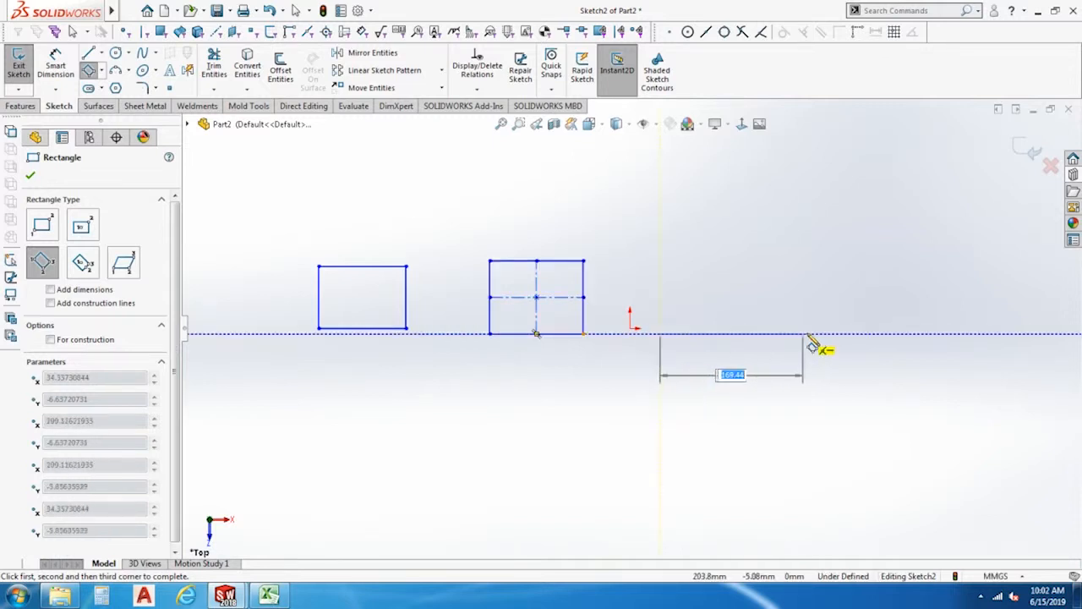
pyautogui.click(812, 334)
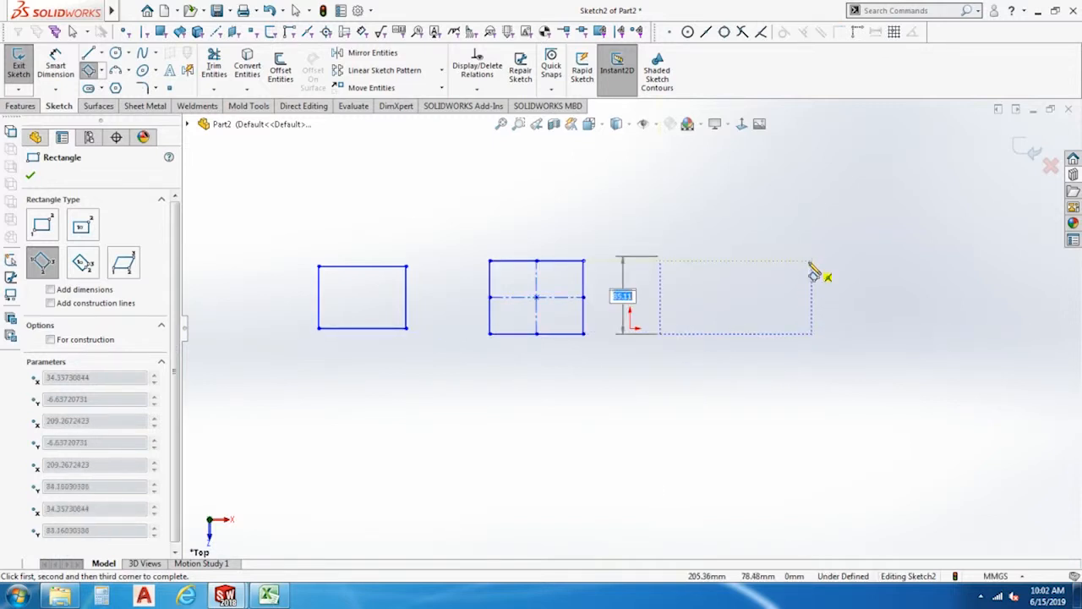
pyautogui.click(812, 264)
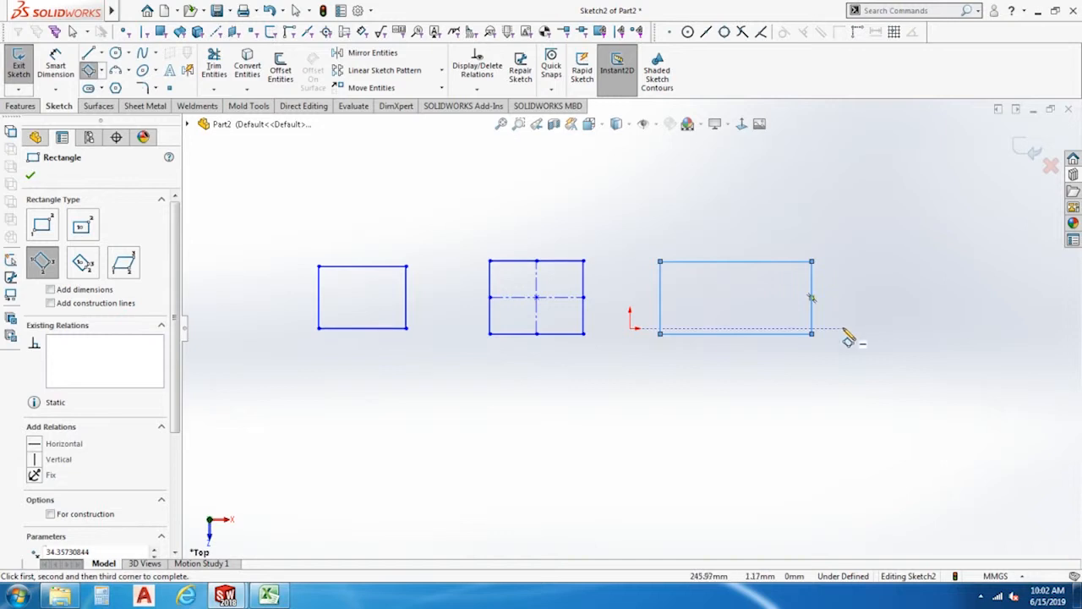
# Draw a horizontal 3 point center rectangle about 164 mm by 91 mm below the first two rectangles.
pyautogui.click(103, 71)
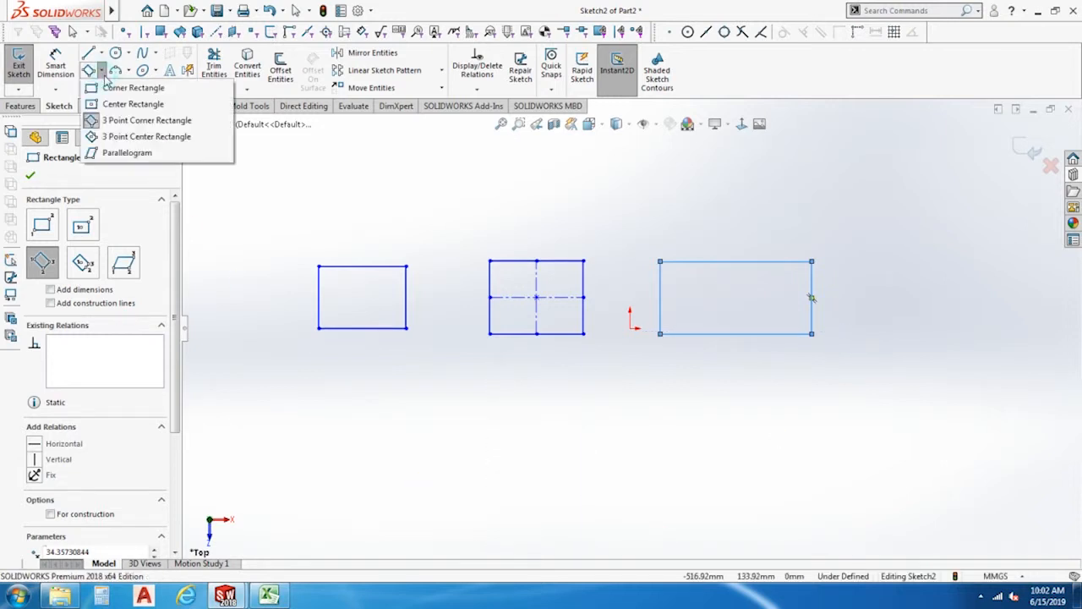
pyautogui.click(119, 137)
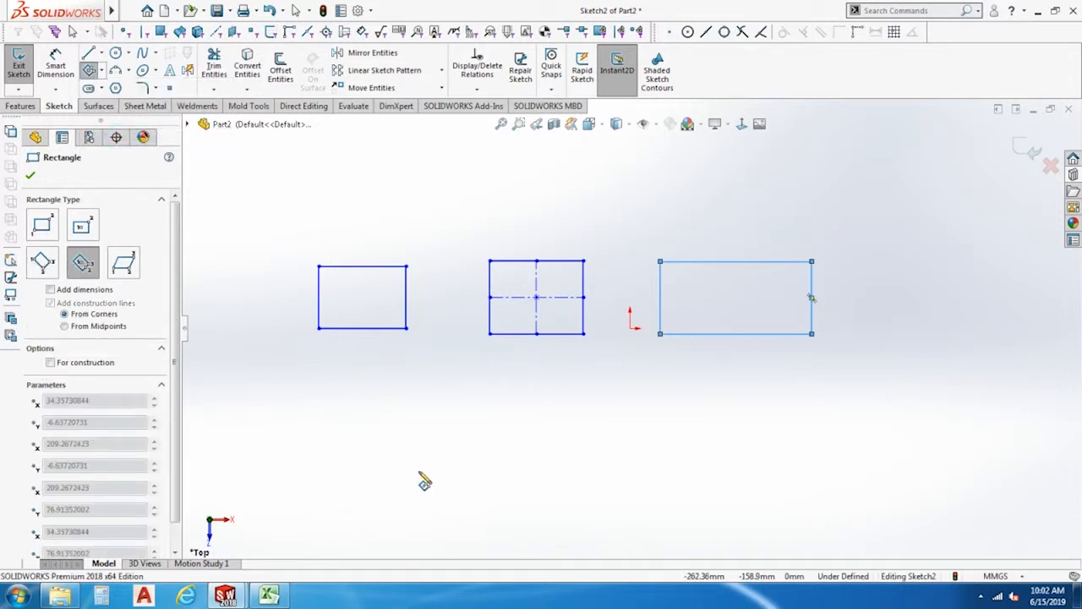
pyautogui.click(491, 472)
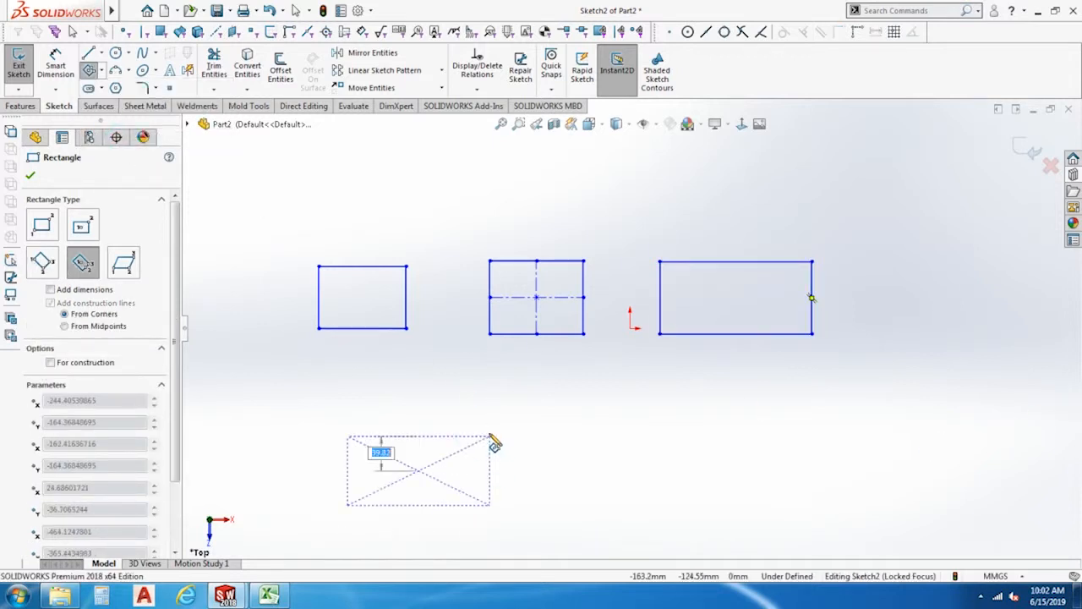
pyautogui.click(494, 442)
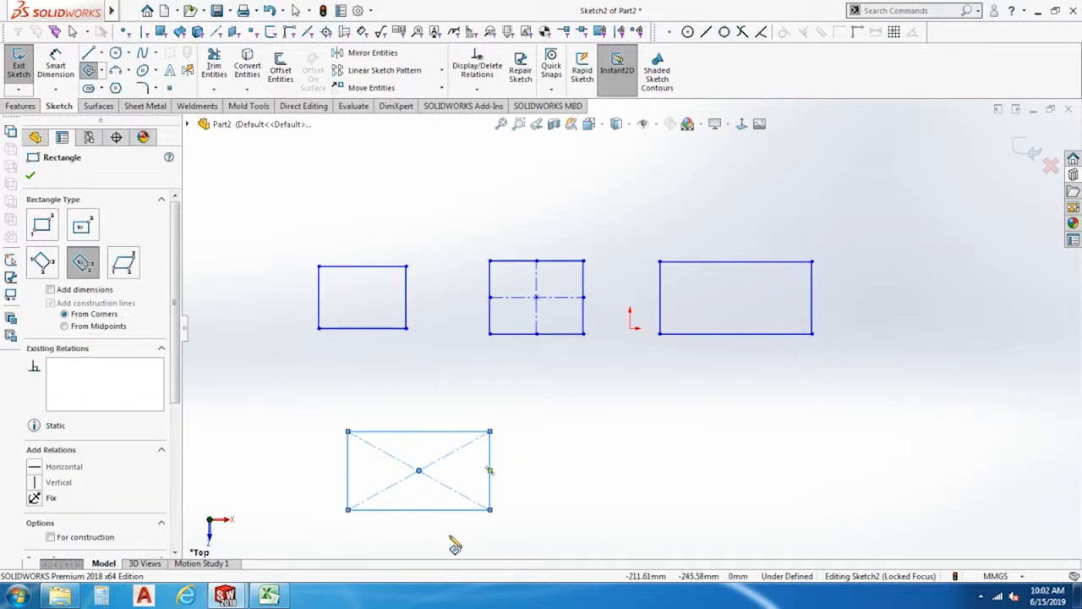
# Draw a parallelogram with a horizontal base about 133 mm long and slanted sides about 115 mm, to the right of the 3 point center rectangle.
pyautogui.moveTo(544, 511)
pyautogui.keyDown('ctrl'); pyautogui.mouseDown(button='middle')
pyautogui.moveTo(532, 421)
pyautogui.moveTo(532, 440)
pyautogui.mouseUp(button='middle'); pyautogui.keyUp('ctrl')
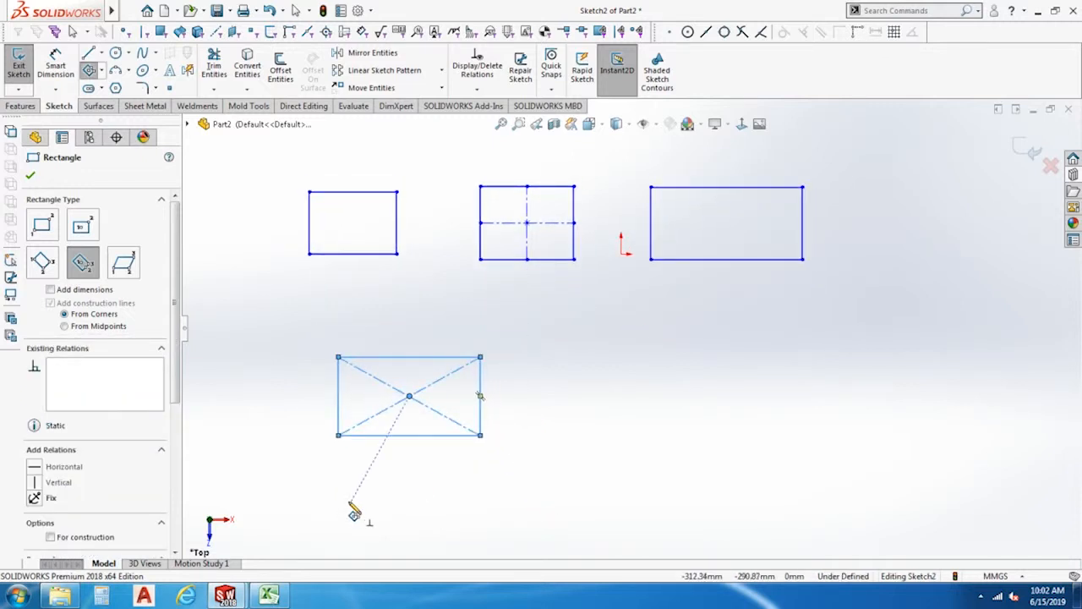
pyautogui.click(102, 74)
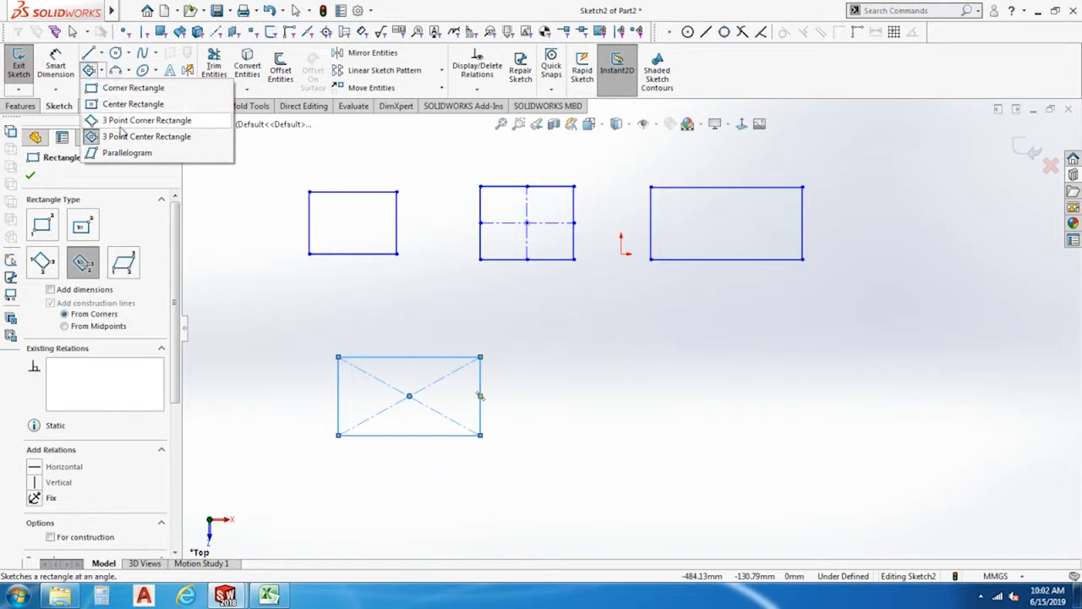
pyautogui.click(122, 154)
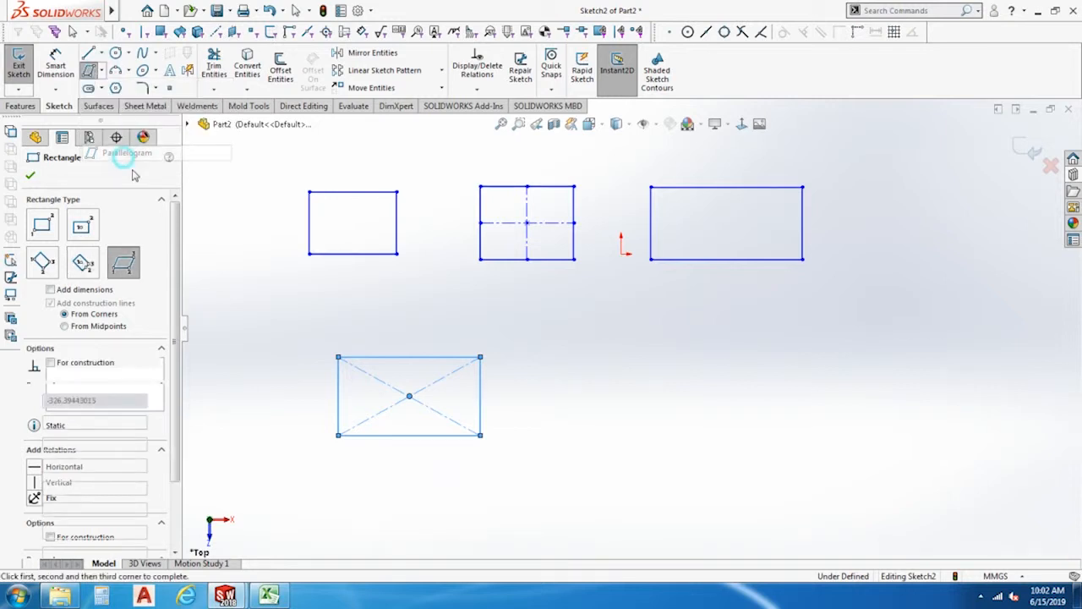
pyautogui.click(620, 443)
pyautogui.click(738, 441)
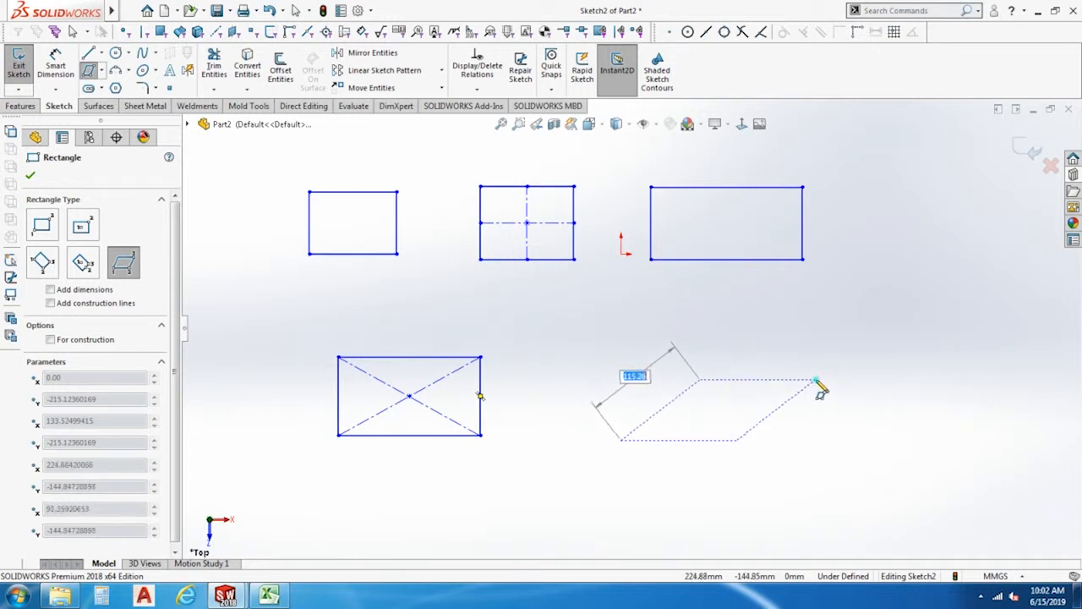
pyautogui.click(817, 387)
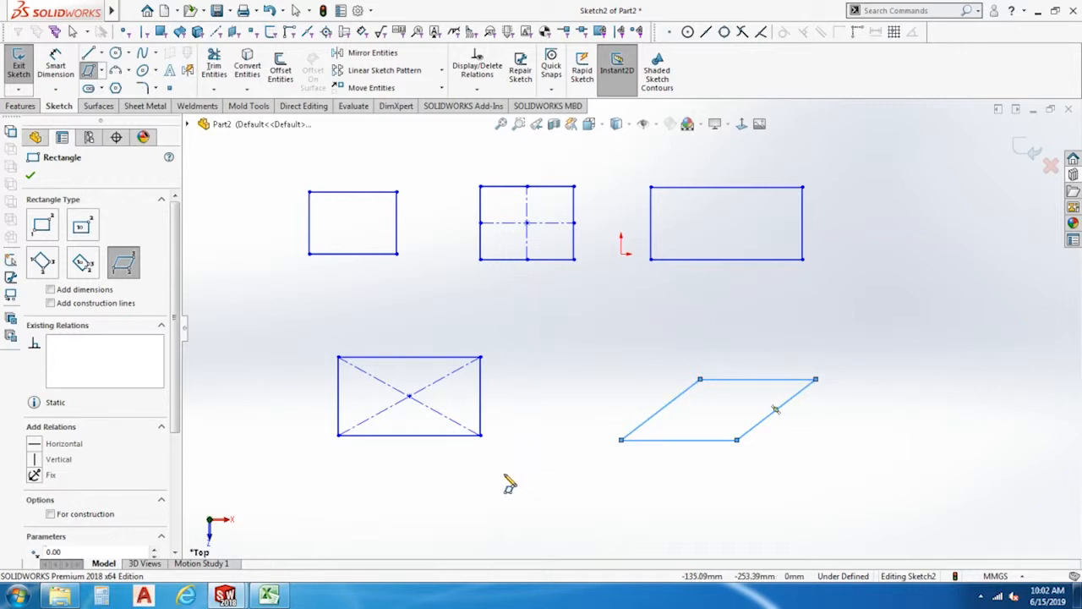
pyautogui.press('Escape')
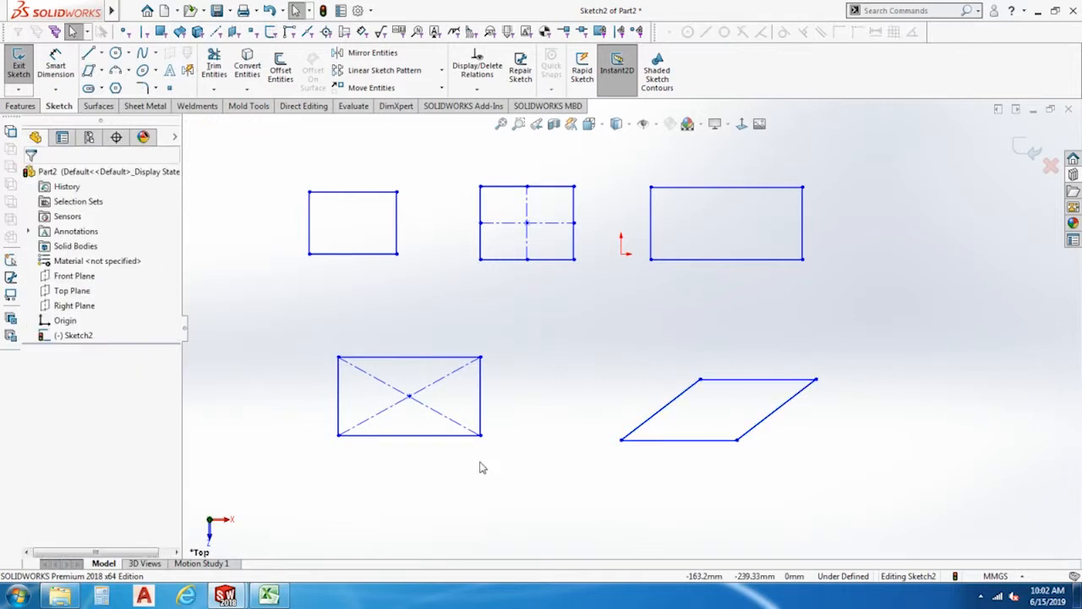
# Dimension the corner rectangle to 100 mm wide and 80 mm high.
pyautogui.click(57, 63)
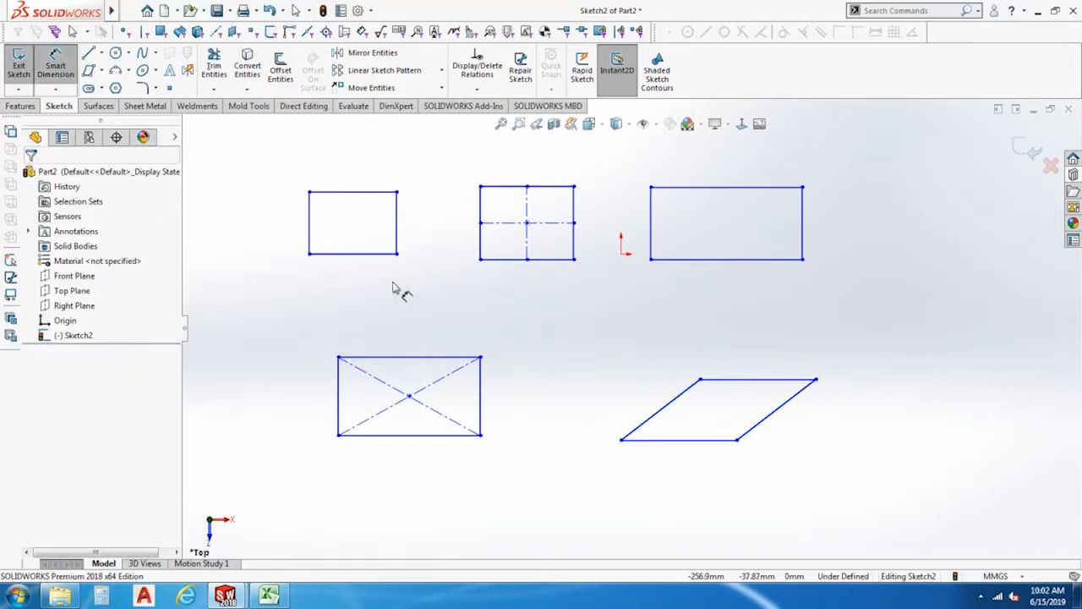
pyautogui.click(363, 254)
pyautogui.click(363, 290)
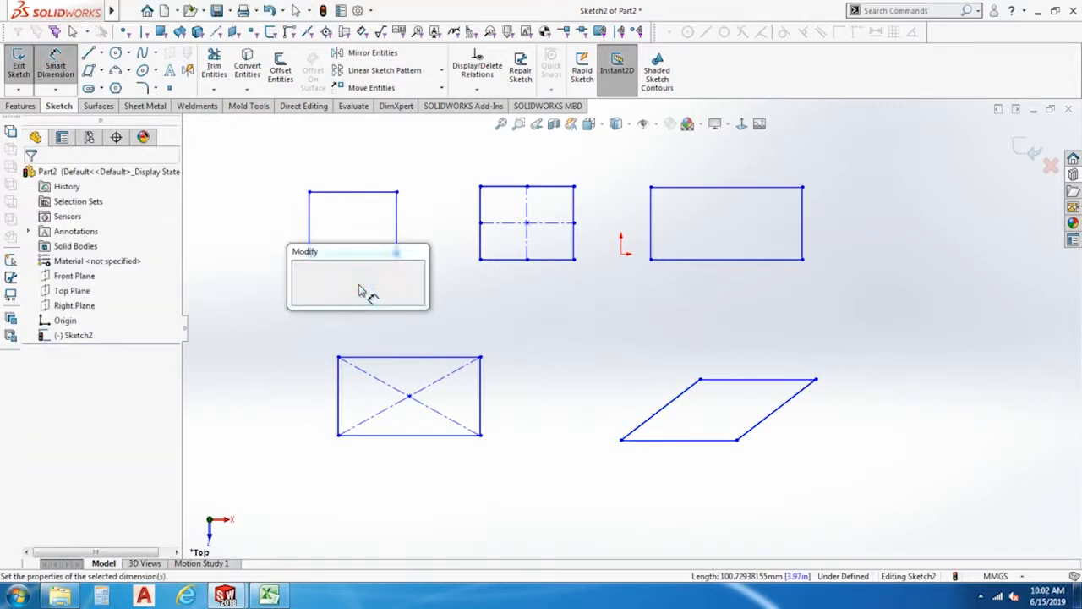
pyautogui.write('100')
pyautogui.press('Return')
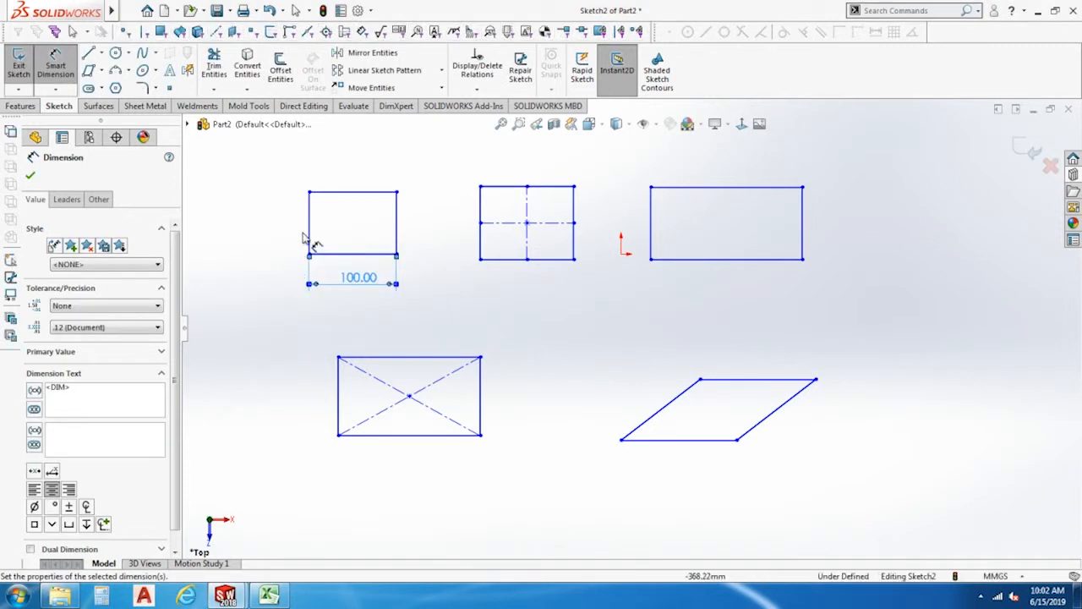
pyautogui.click(309, 224)
pyautogui.click(278, 224)
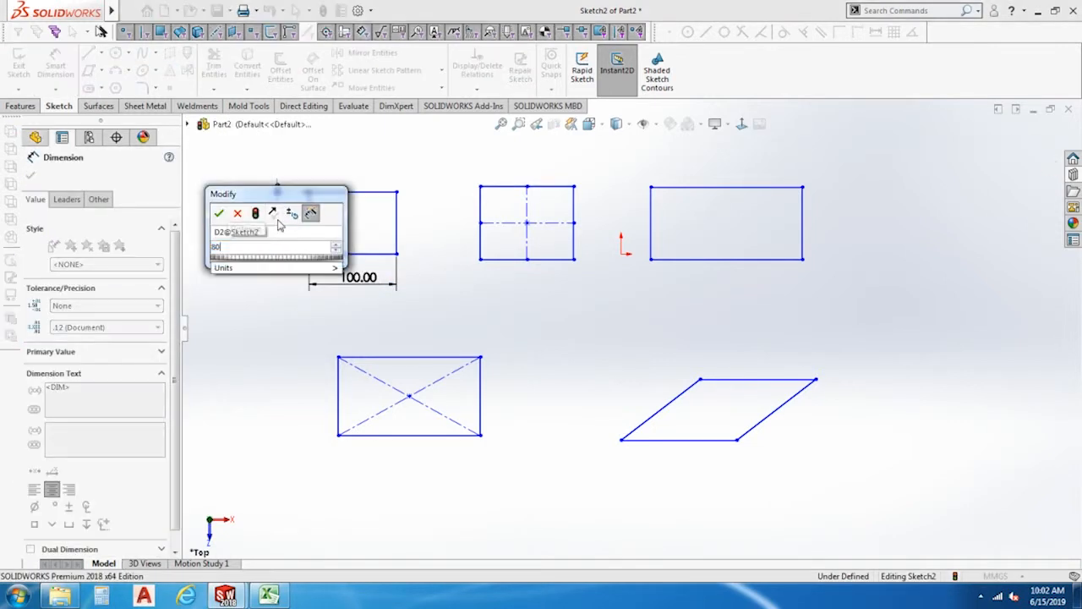
pyautogui.write('80')
pyautogui.press('Return')
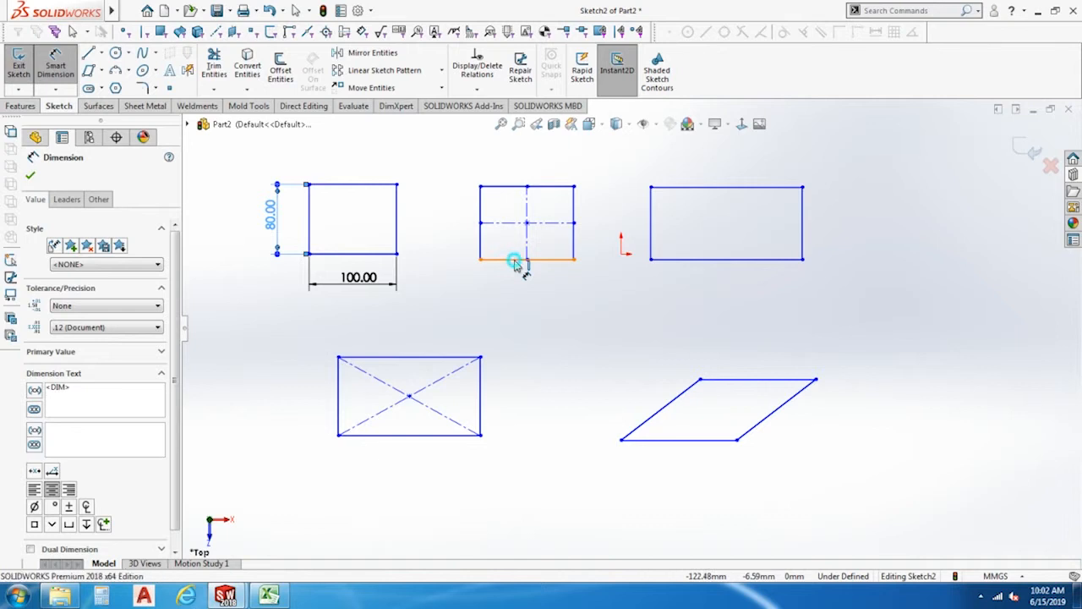
# Dimension the center rectangle to a width of 100 mm and a height of 80 mm.
pyautogui.click(516, 259)
pyautogui.click(527, 291)
pyautogui.write('100')
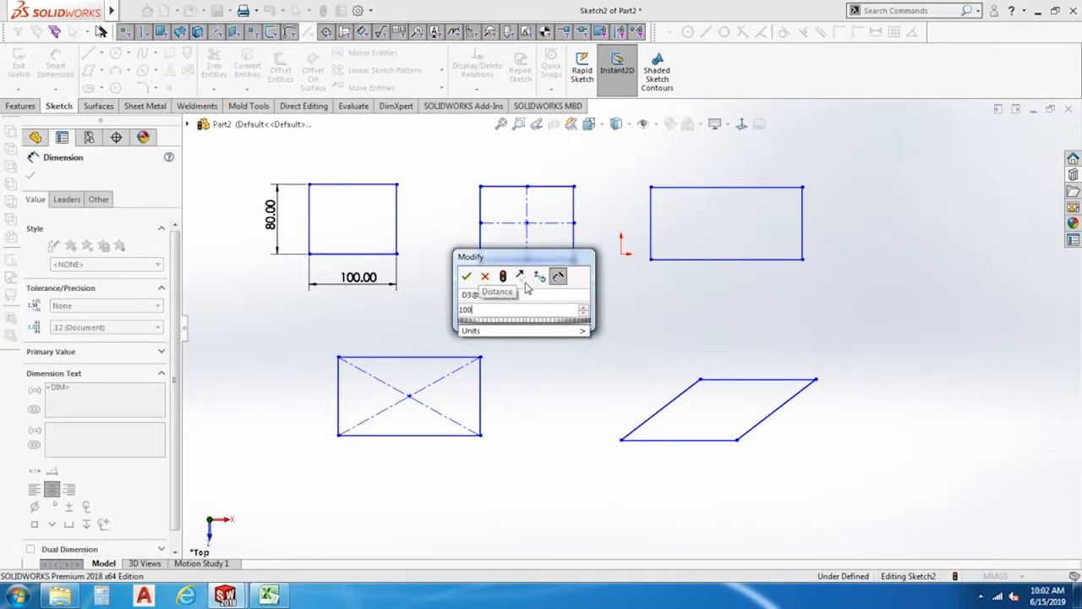
pyautogui.press('Return')
pyautogui.click(486, 241)
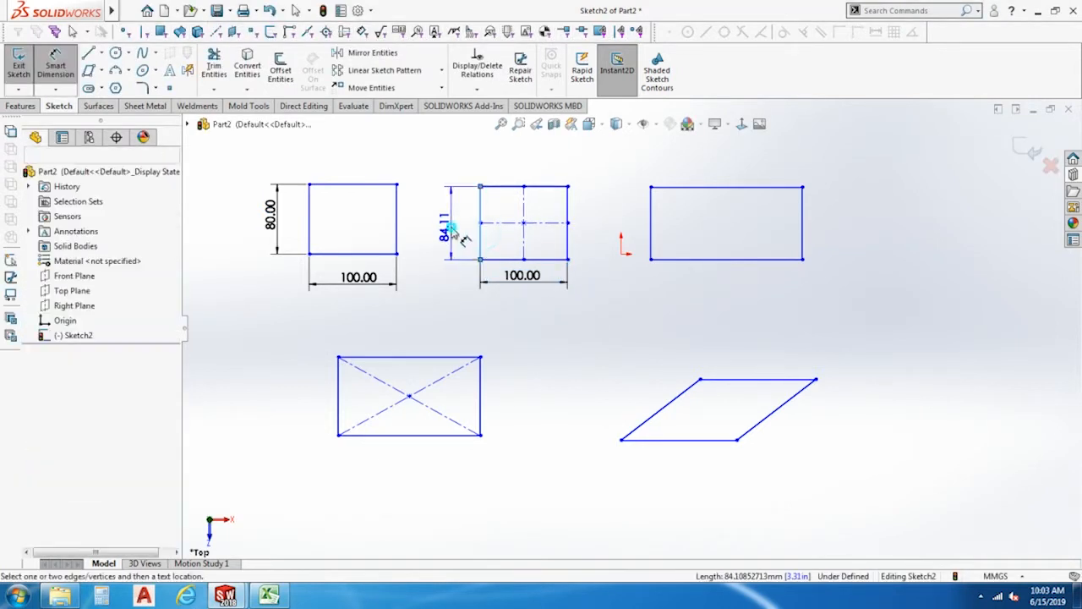
pyautogui.click(449, 230)
pyautogui.write('80')
pyautogui.press('Return')
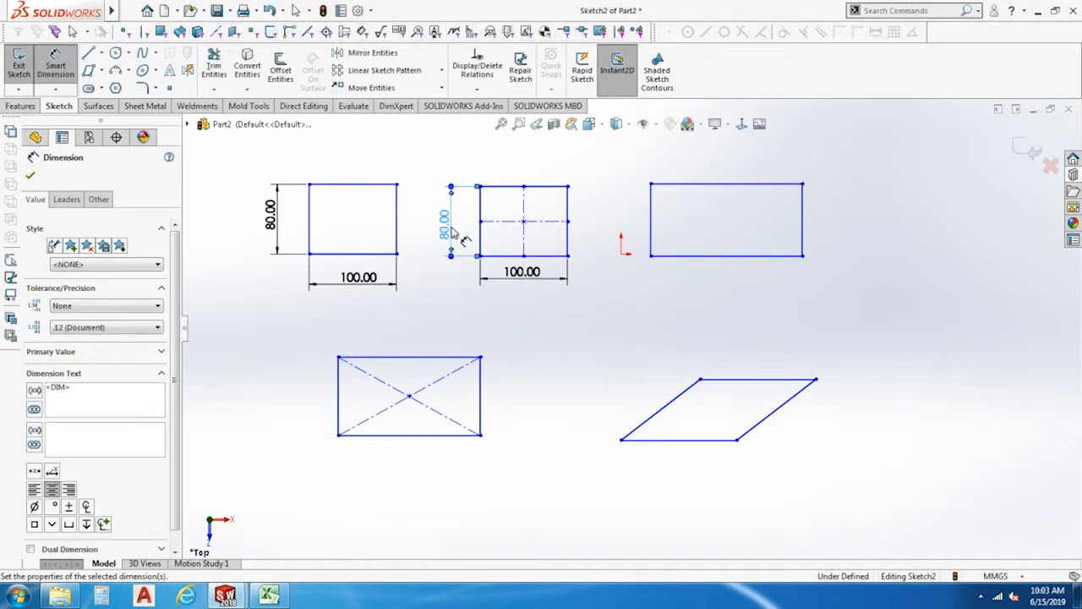
# Dimension the 3 point corner rectangle beside the origin to 200 mm wide and 80 mm high.
pyautogui.click(772, 288)
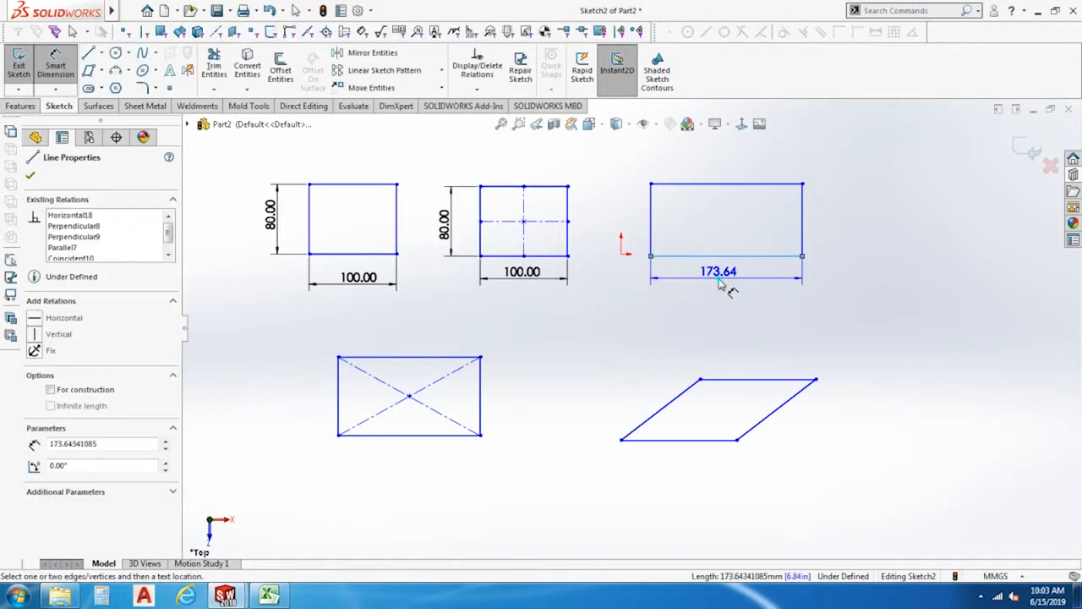
pyautogui.write('200')
pyautogui.press('Return')
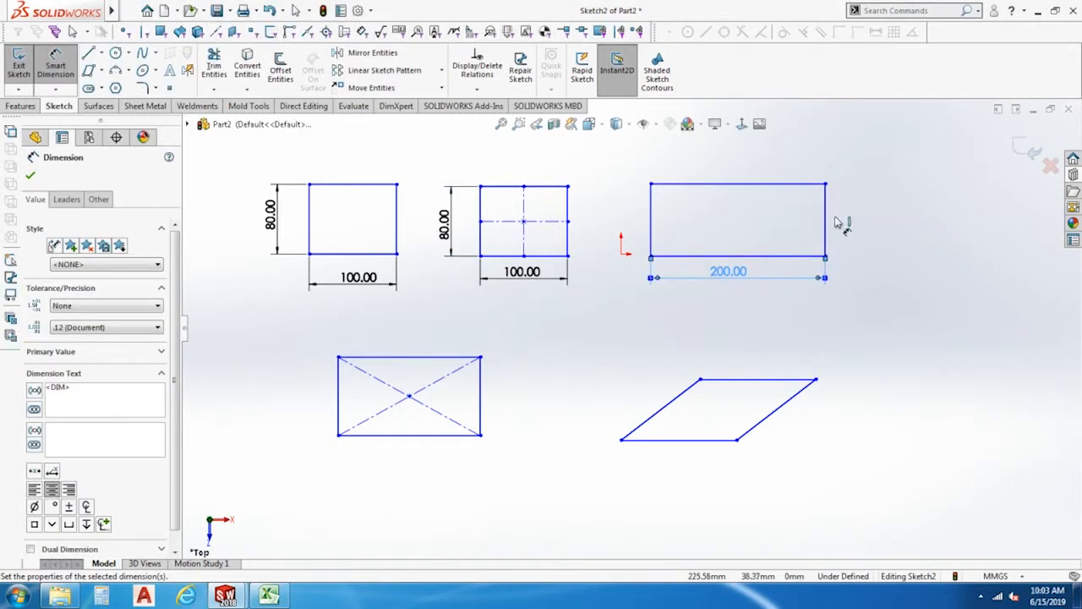
pyautogui.click(825, 214)
pyautogui.click(922, 221)
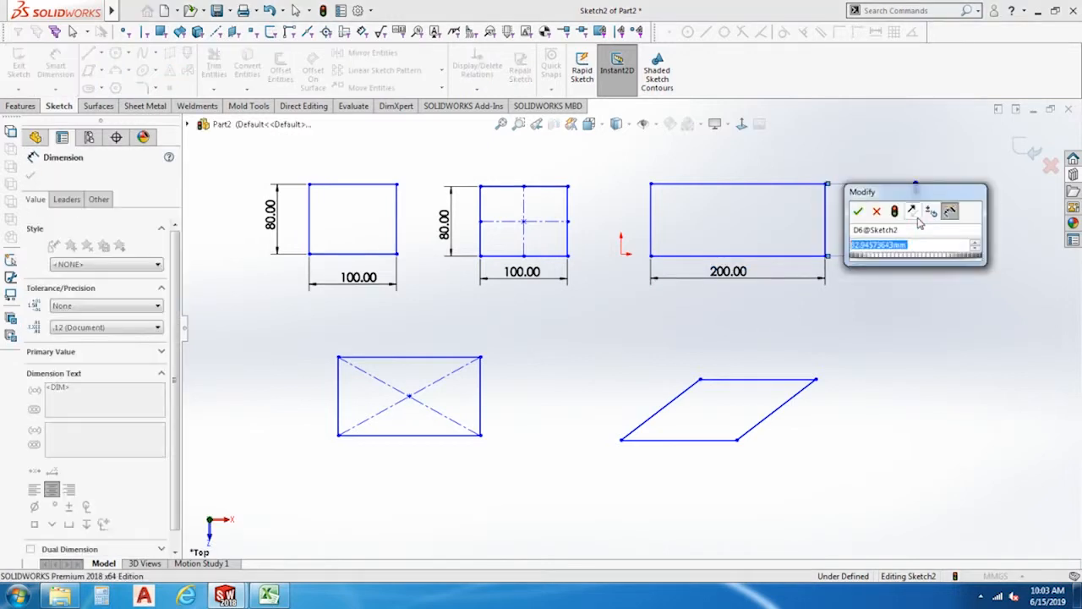
pyautogui.write('80')
pyautogui.press('Return')
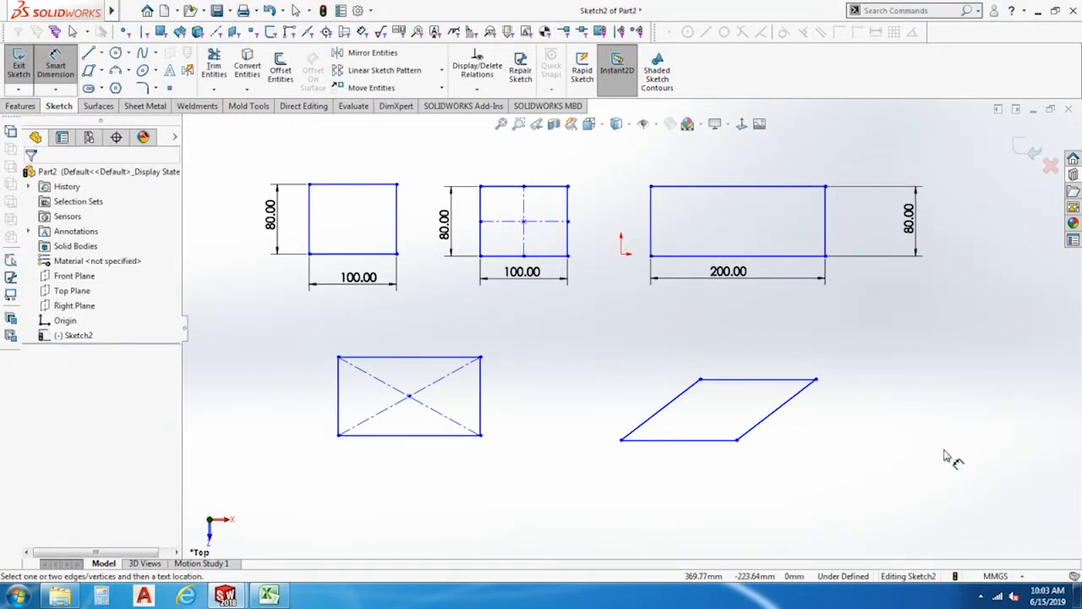
pyautogui.click(698, 440)
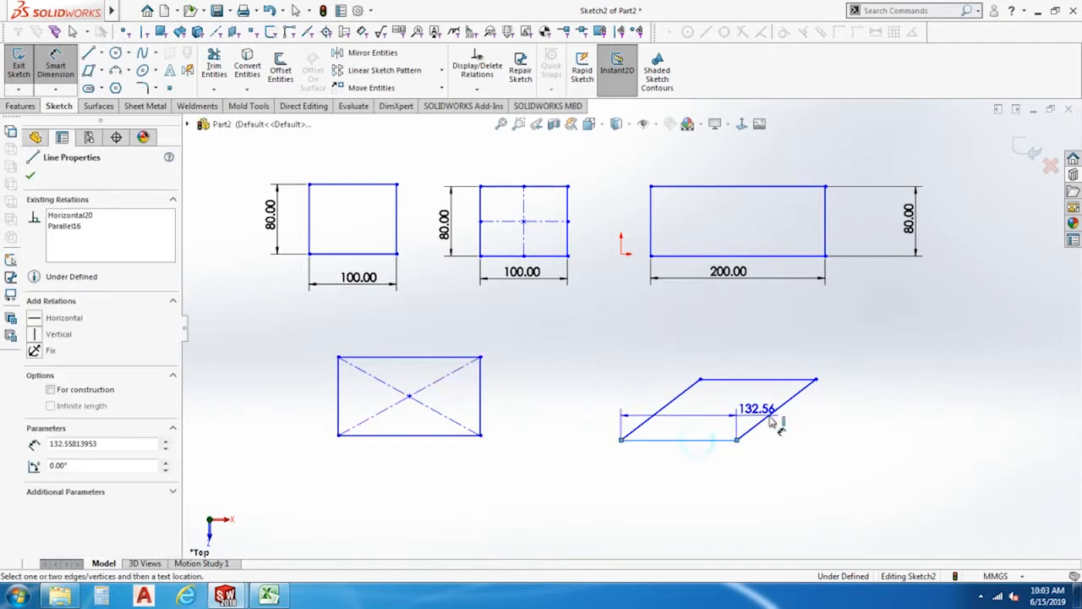
pyautogui.press('Escape')
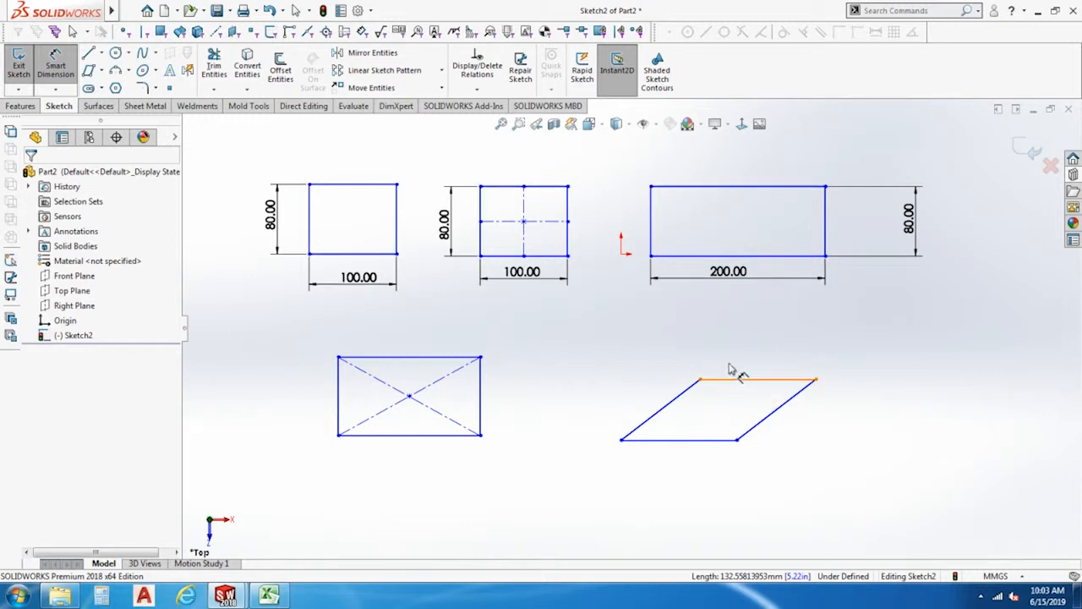
# Delete all rectangles, the parallelogram and their dimensions from the sketch.
pyautogui.scroll(-1, 592, 307)
pyautogui.scroll(4, 598, 307)
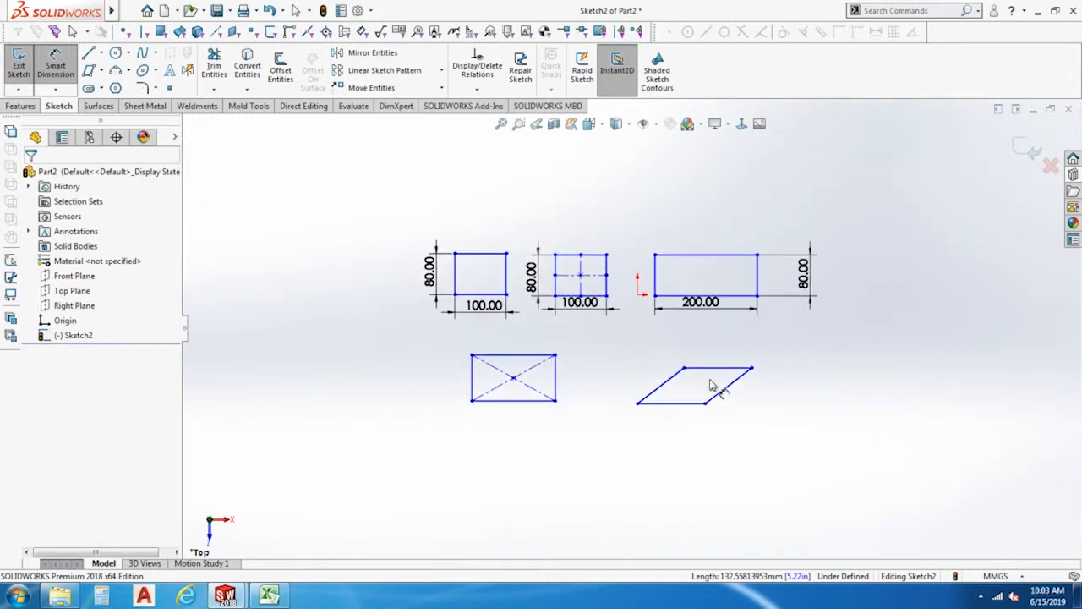
pyautogui.press('Escape')
pyautogui.hotkey('ctrl', 'a')
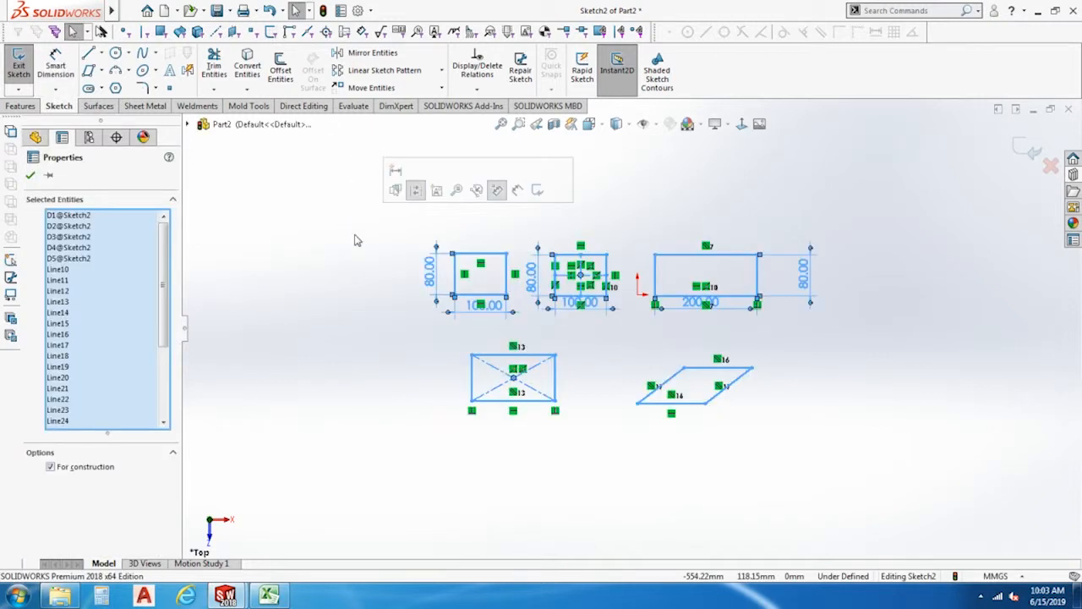
pyautogui.press('Delete')
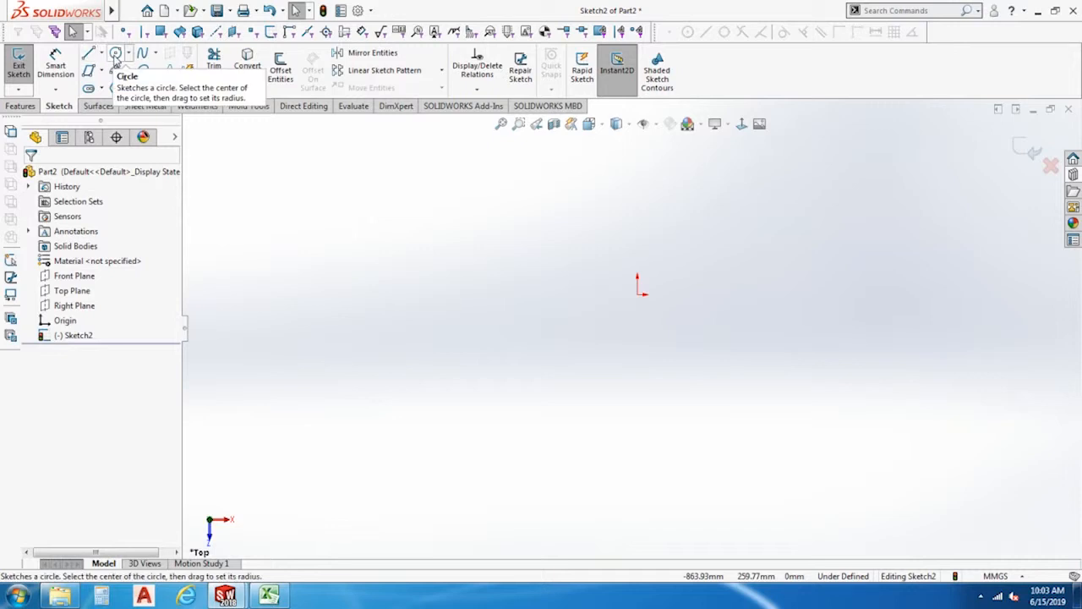
# Draw a closed chain of eleven connected lines, starting with a horizontal line above the origin and a diagonal about 616 mm long across it.
pyautogui.click(89, 52)
pyautogui.click(420, 240)
pyautogui.click(780, 240)
pyautogui.click(485, 349)
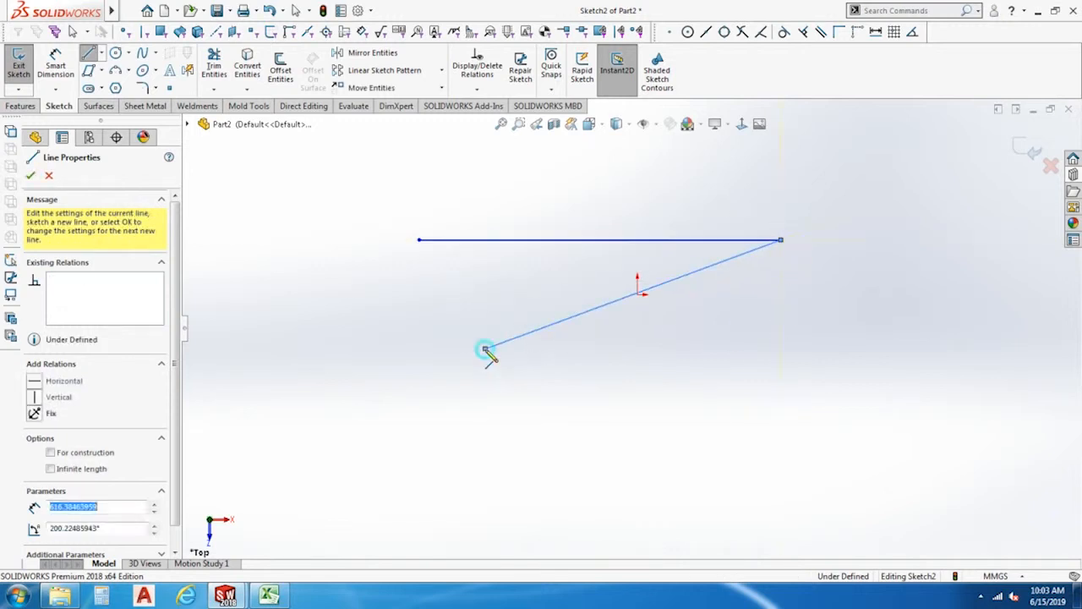
pyautogui.click(821, 348)
pyautogui.click(836, 174)
pyautogui.click(433, 163)
pyautogui.click(344, 272)
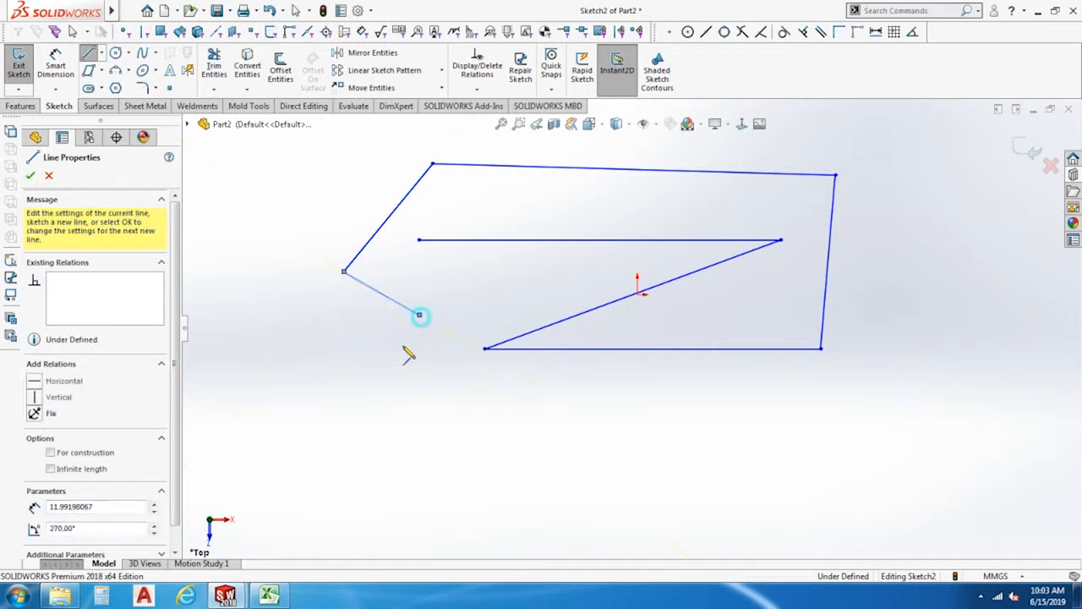
pyautogui.click(418, 315)
pyautogui.click(344, 446)
pyautogui.click(438, 443)
pyautogui.click(418, 240)
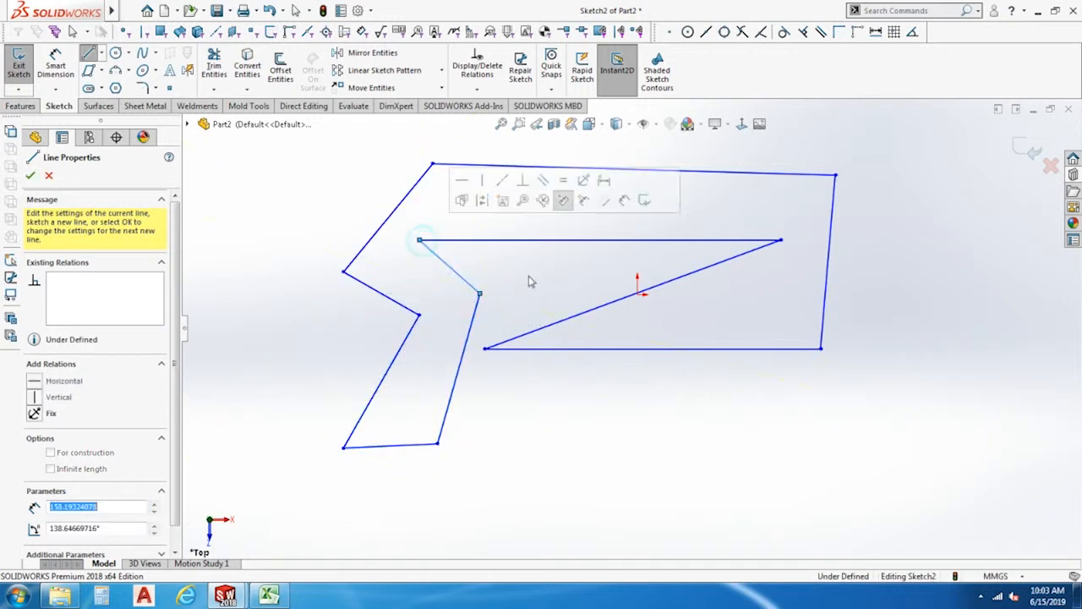
pyautogui.press('Escape')
# Delete all the connected lines from the sketch.
pyautogui.scroll(3, 770, 483)
pyautogui.scroll(-4, 770, 483)
pyautogui.scroll(6, 772, 483)
pyautogui.hotkey('ctrl', 'a')
pyautogui.press('Delete')
pyautogui.scroll(-3, 523, 142)
pyautogui.scroll(-1, 749, 360)
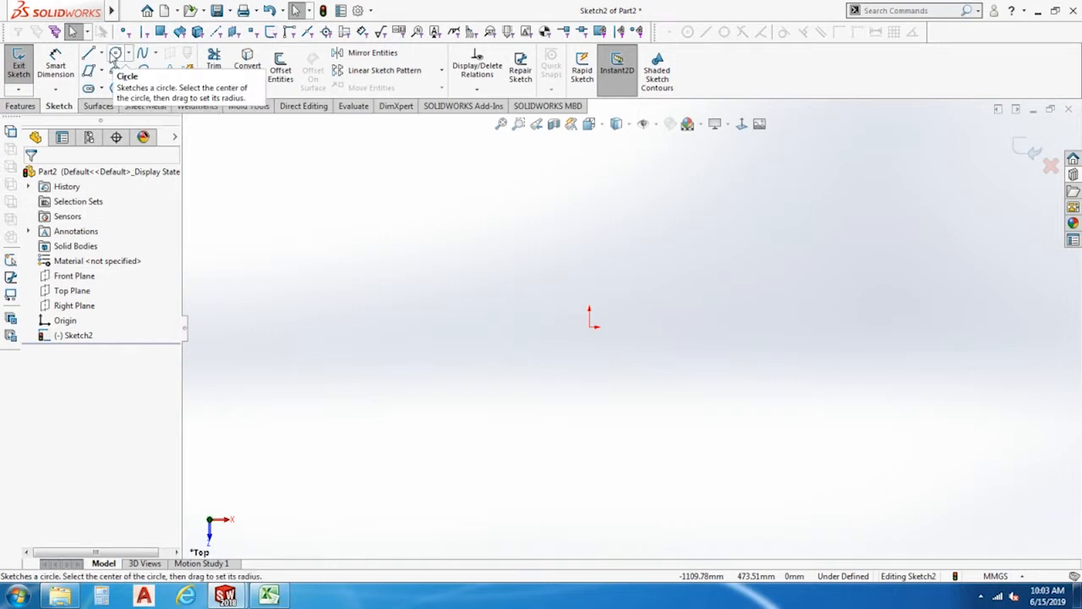
# Draw a perimeter circle through three points around the origin, with a radius of about 371 mm.
pyautogui.click(115, 54)
pyautogui.click(128, 54)
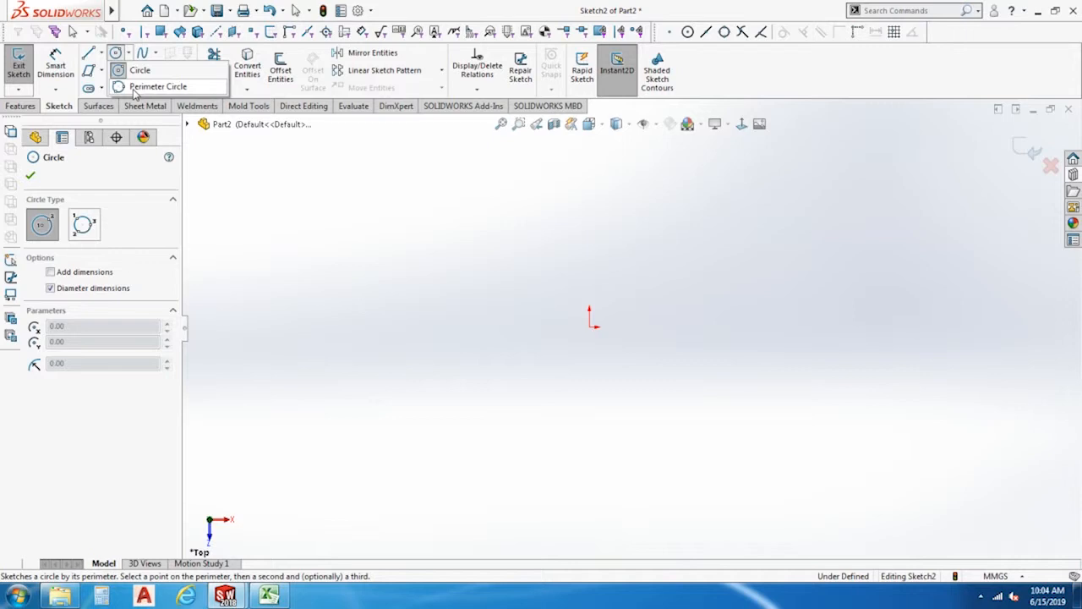
pyautogui.click(133, 88)
pyautogui.click(558, 225)
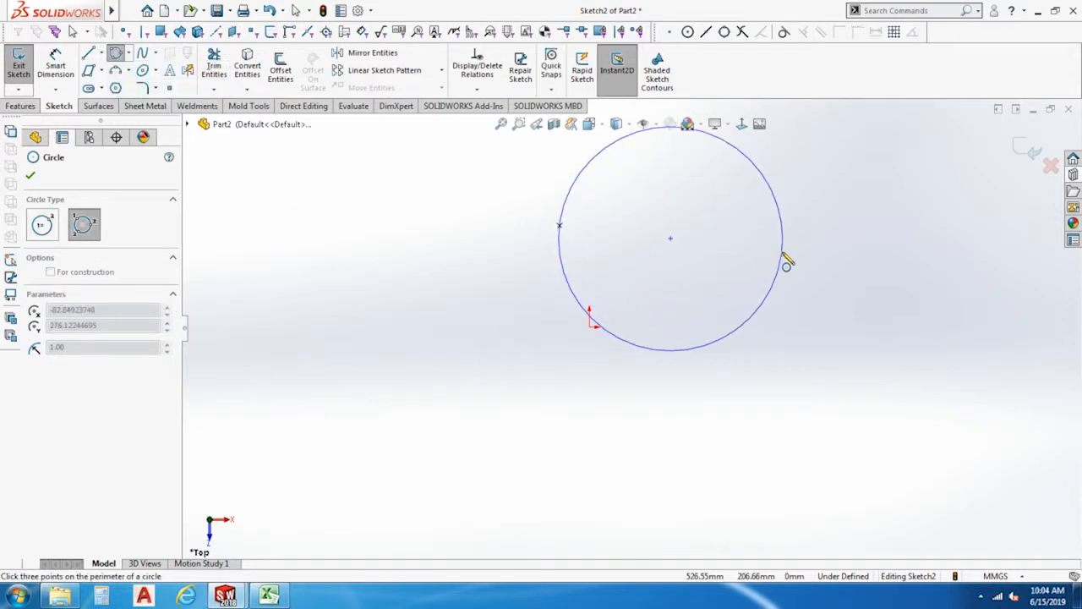
pyautogui.click(782, 252)
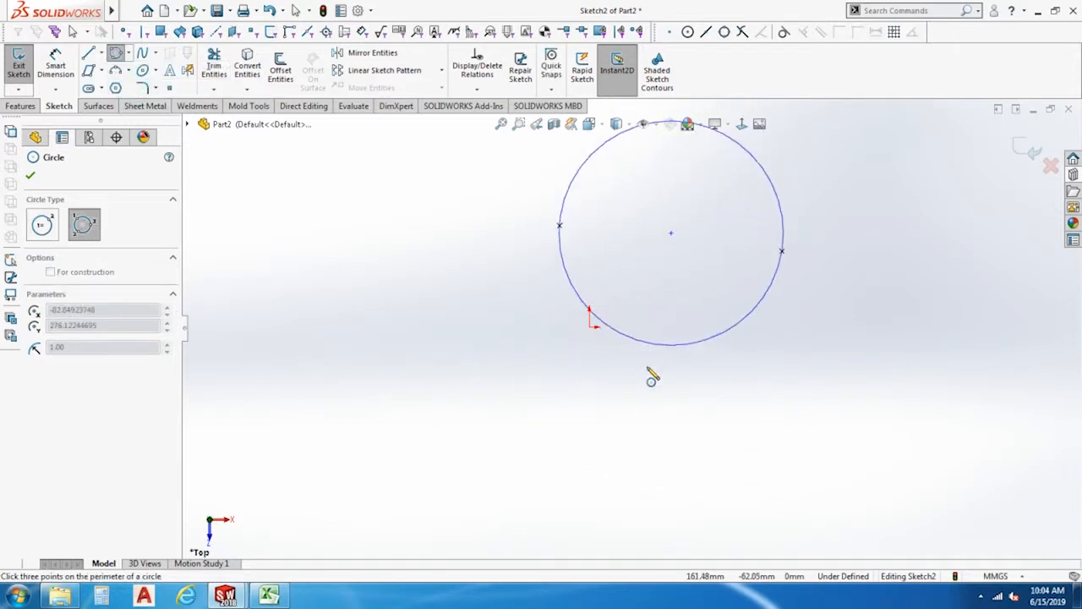
pyautogui.click(700, 447)
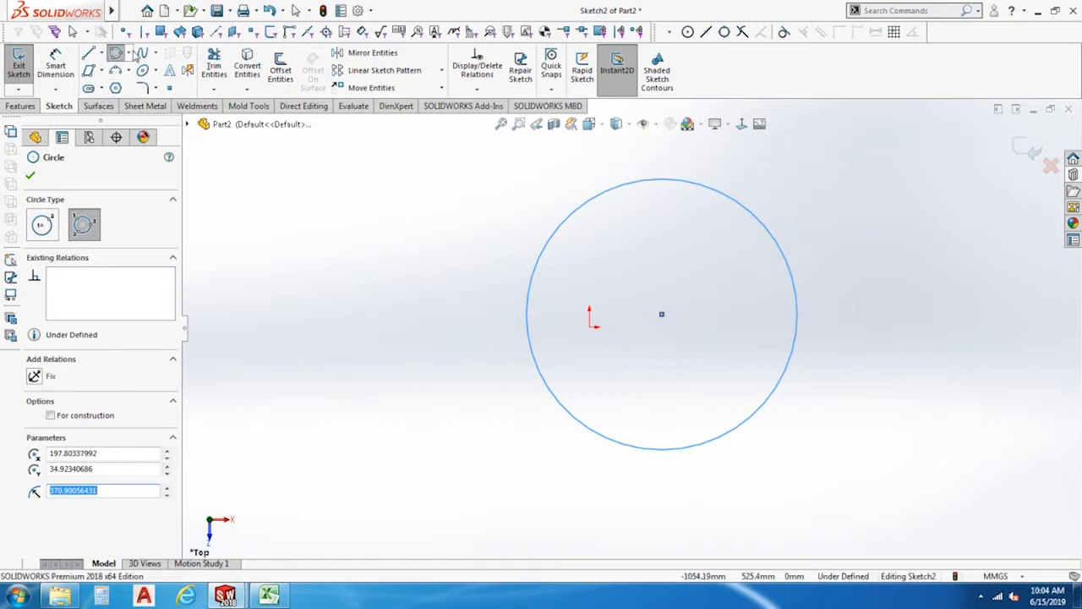
# Draw a center-point circle of about 210 mm radius to the left of the perimeter circle, with both centers level.
pyautogui.click(129, 53)
pyautogui.click(135, 71)
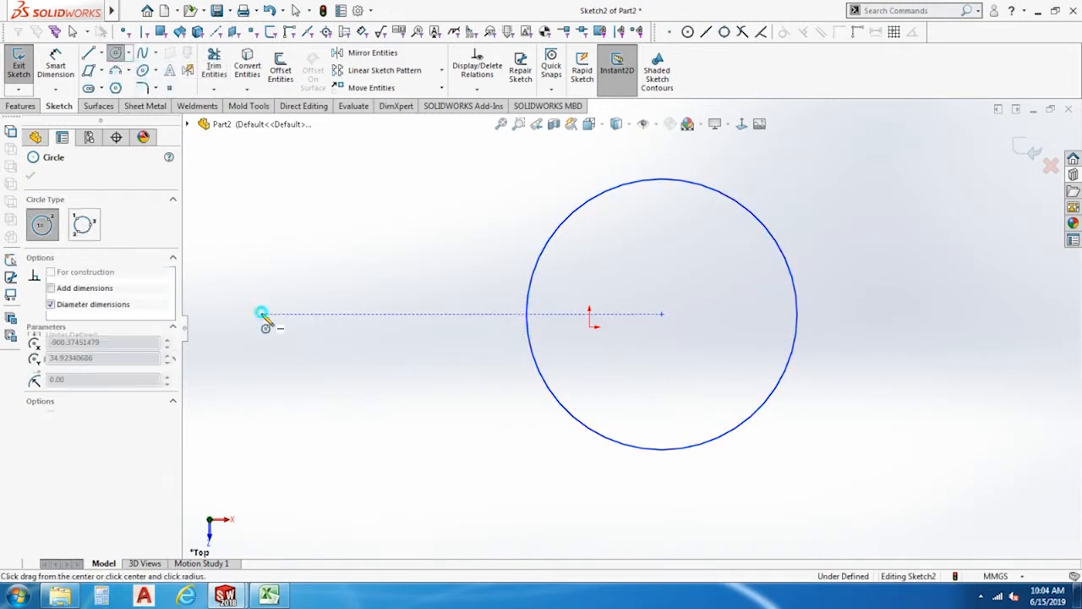
pyautogui.click(368, 314)
pyautogui.click(369, 390)
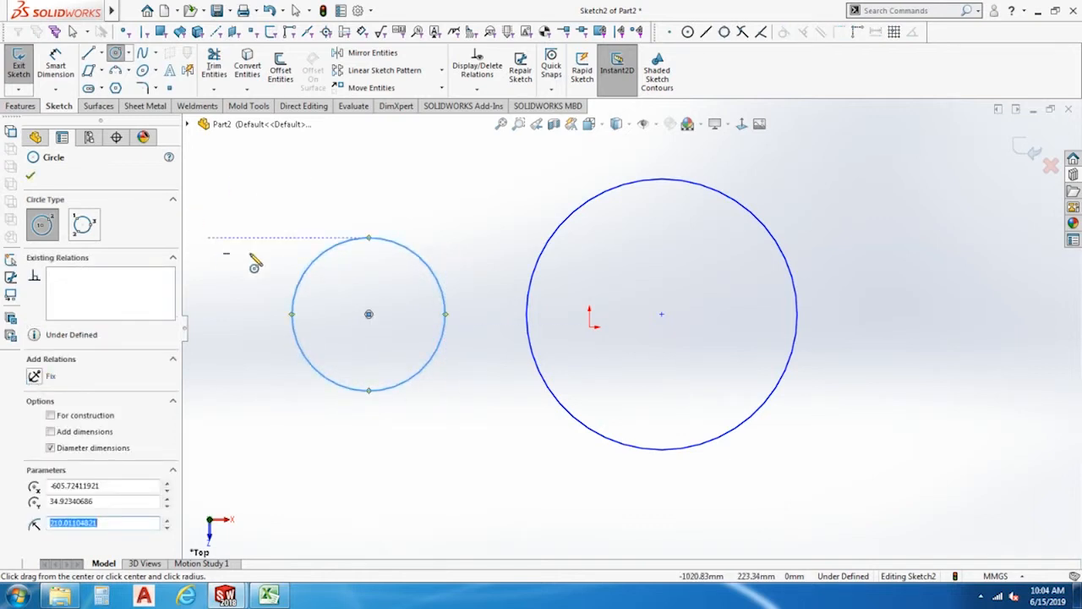
# Delete both circles from the sketch.
pyautogui.press('Escape')
pyautogui.hotkey('ctrl', 'a')
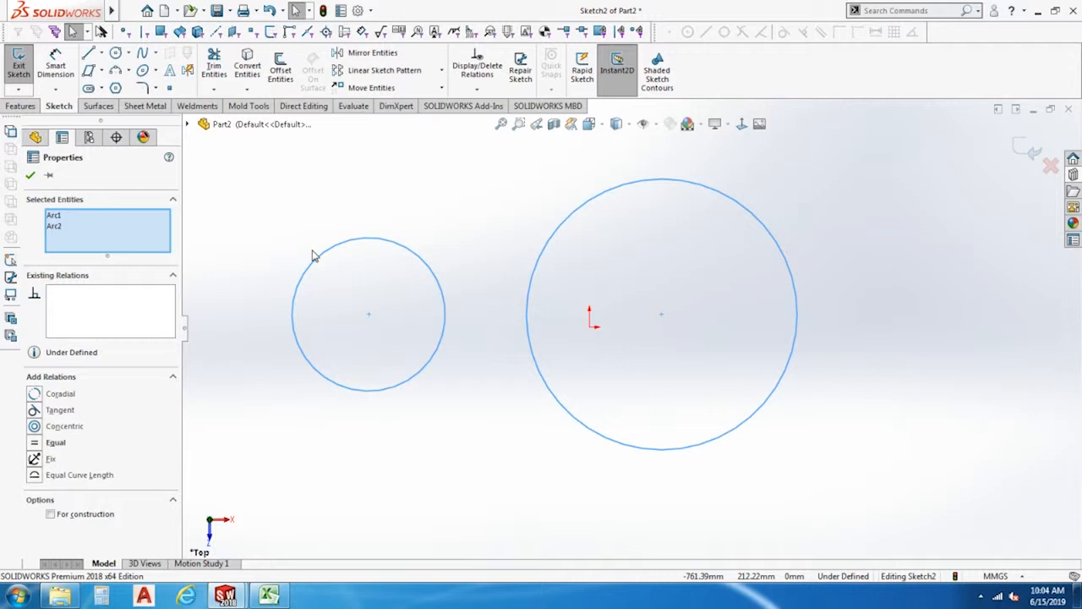
pyautogui.press('Delete')
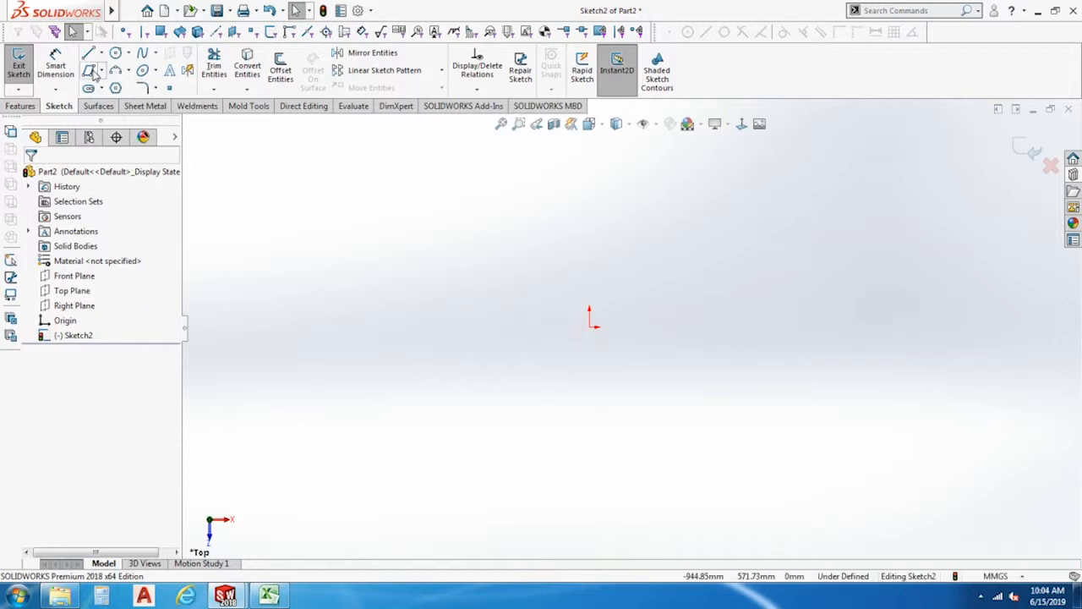
# Draw a corner rectangle from the origin, extending up and to the right, about 504 mm wide.
pyautogui.click(101, 71)
pyautogui.click(106, 90)
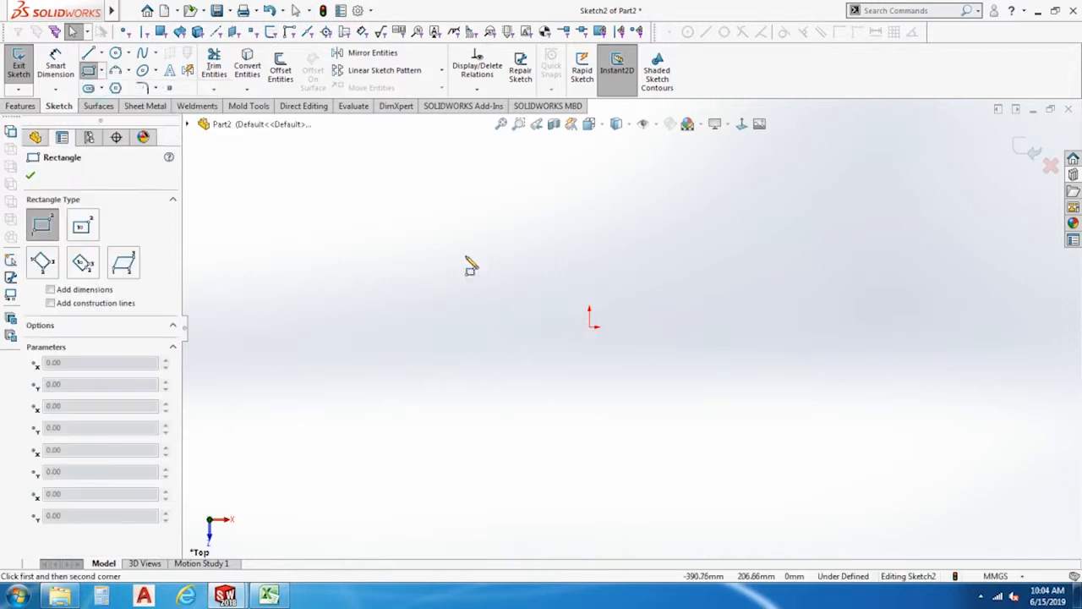
pyautogui.click(589, 328)
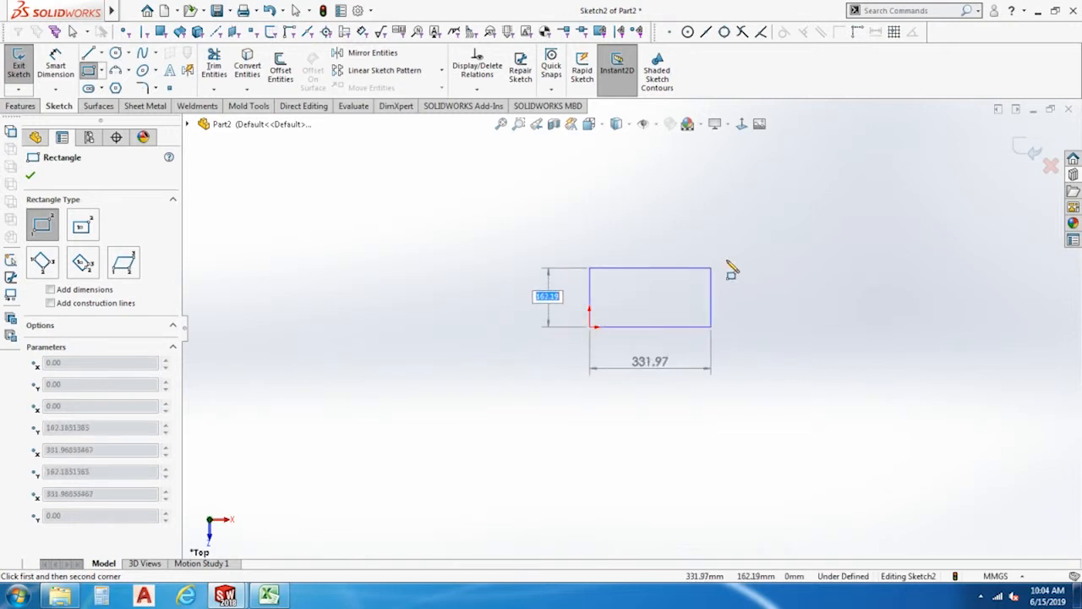
pyautogui.click(773, 226)
pyautogui.press('Escape')
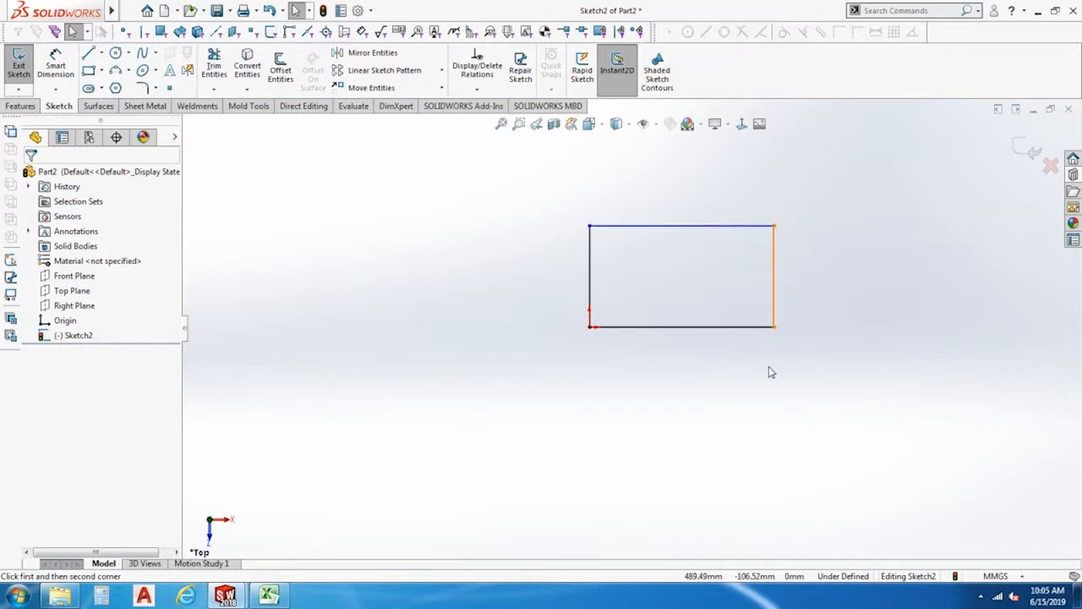
# Dimension the rectangle's bottom edge and set its length to 100 mm.
pyautogui.click(55, 67)
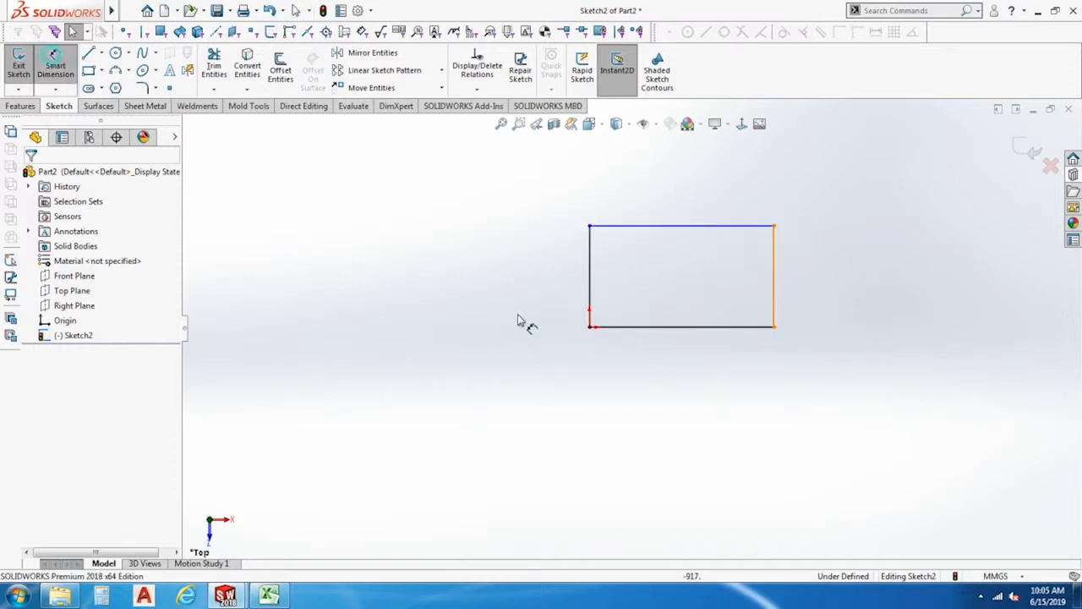
pyautogui.click(698, 329)
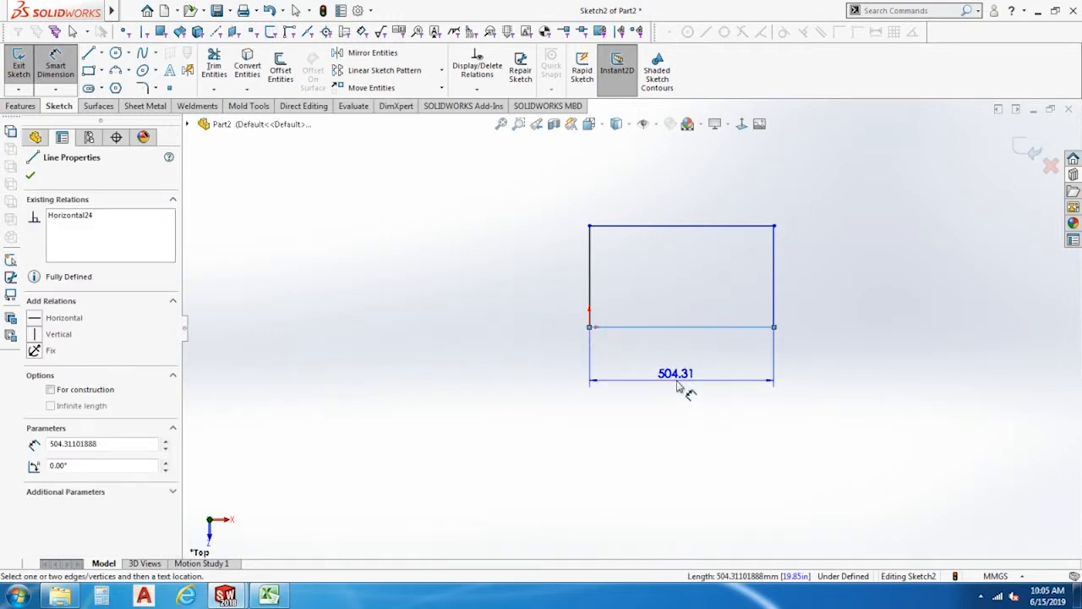
pyautogui.click(681, 387)
pyautogui.write('100')
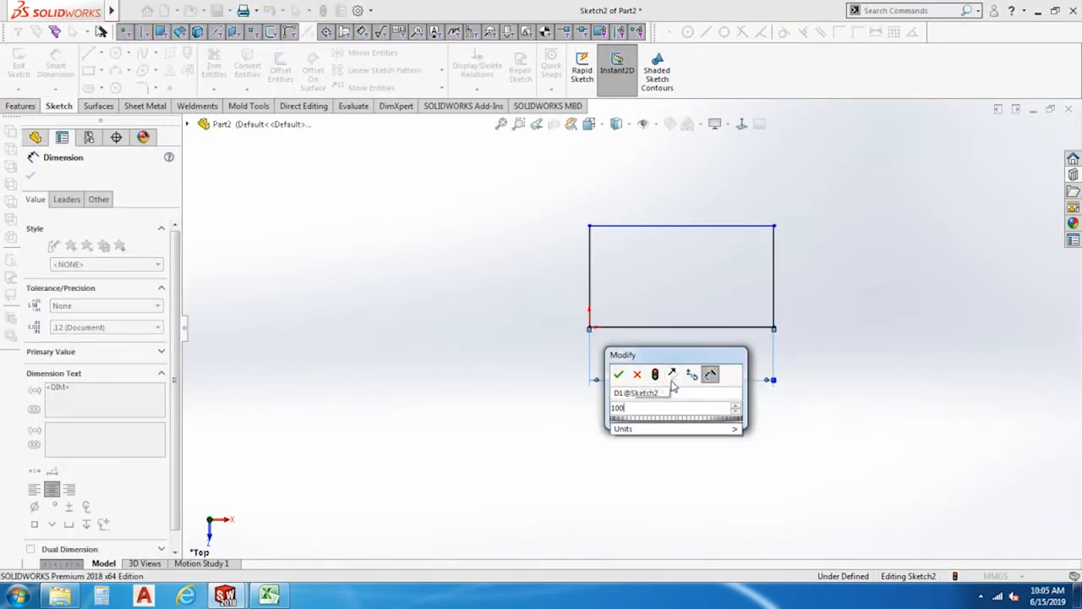
pyautogui.press('Return')
pyautogui.click(766, 392)
# Dimension the rectangle's left edge and set its height to 100 mm.
pyautogui.scroll(-5, 646, 307)
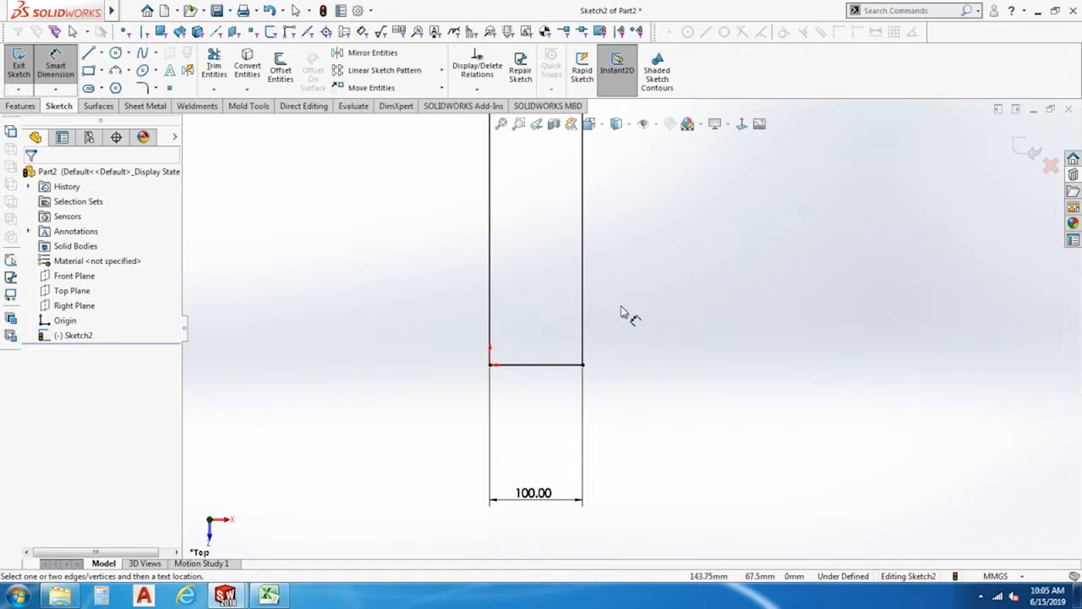
pyautogui.scroll(3, 618, 292)
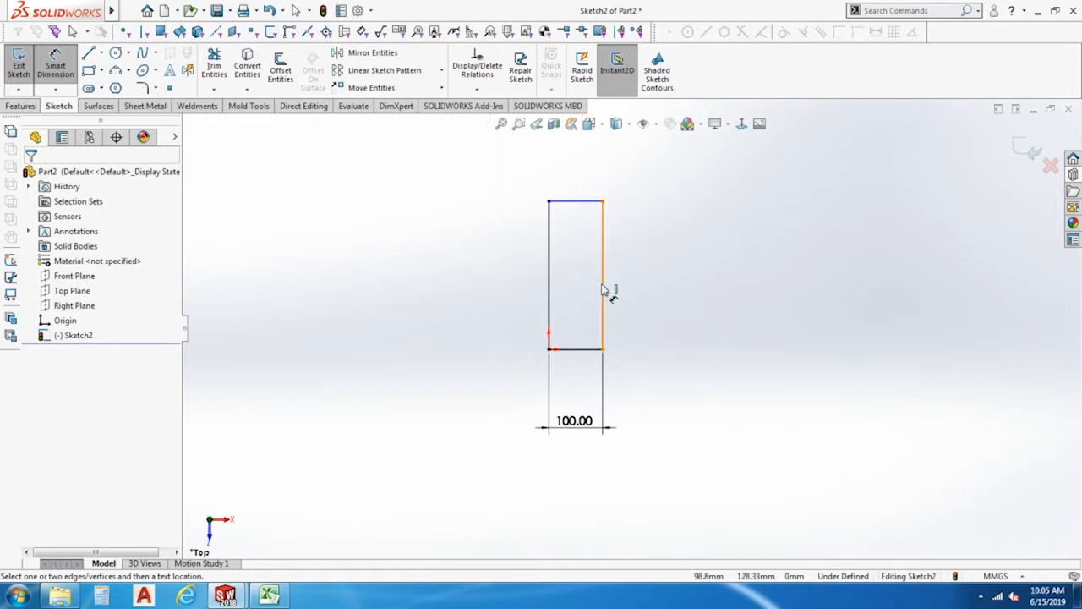
pyautogui.click(551, 283)
pyautogui.click(467, 302)
pyautogui.write('100')
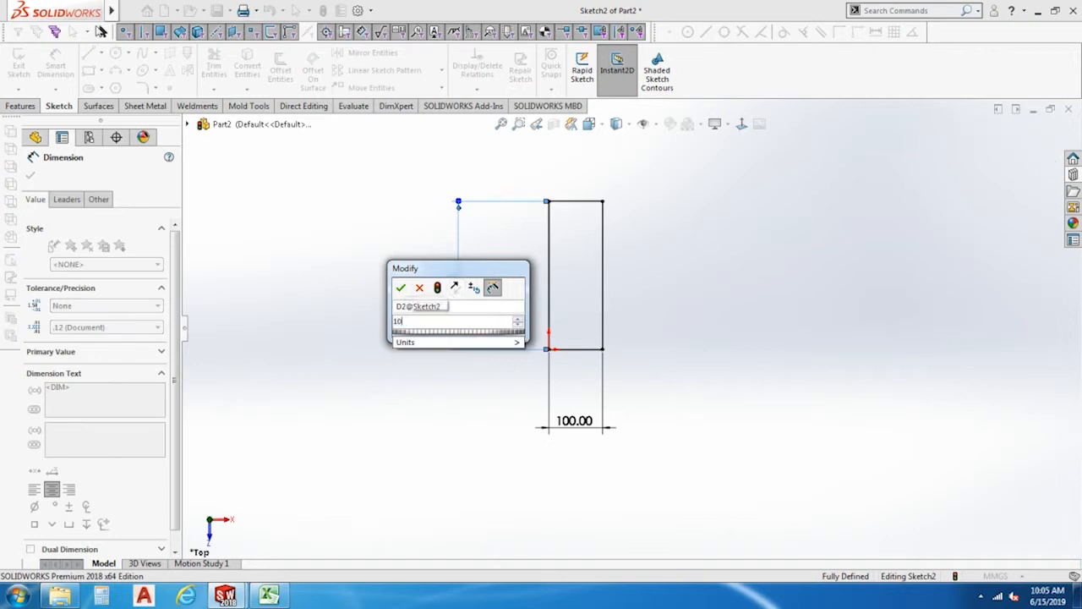
pyautogui.press('Return')
# Hide the sketch dimensions in the graphics area.
pyautogui.scroll(-6, 541, 312)
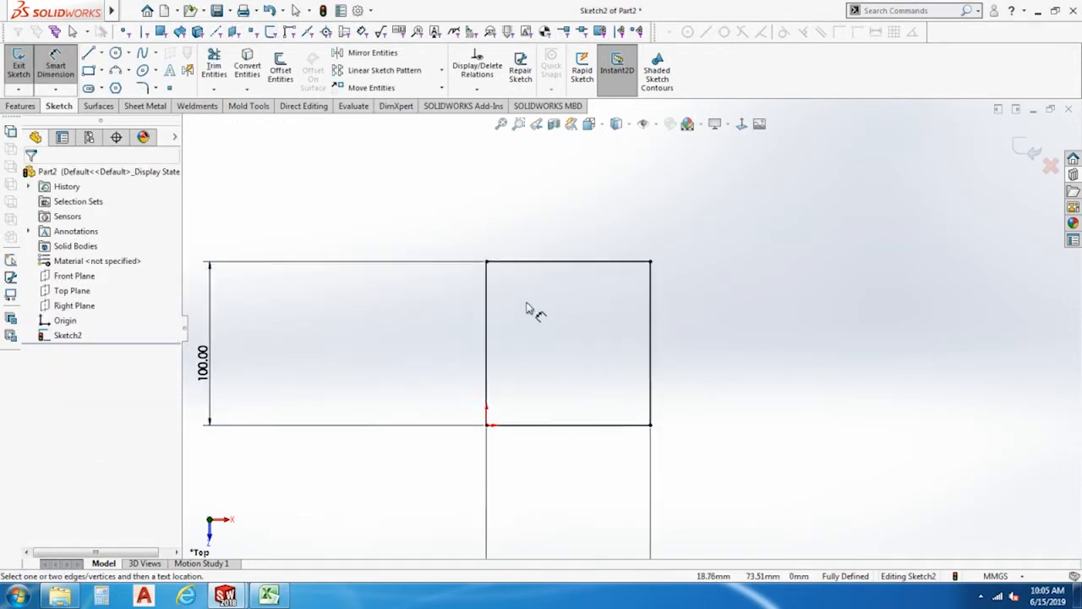
pyautogui.scroll(5, 631, 328)
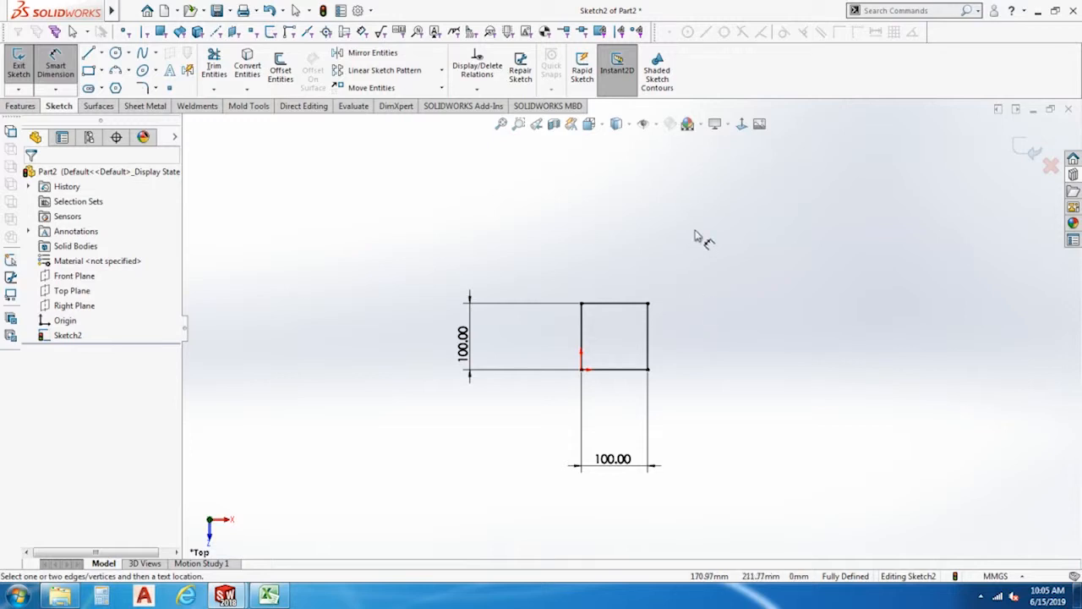
pyautogui.click(657, 125)
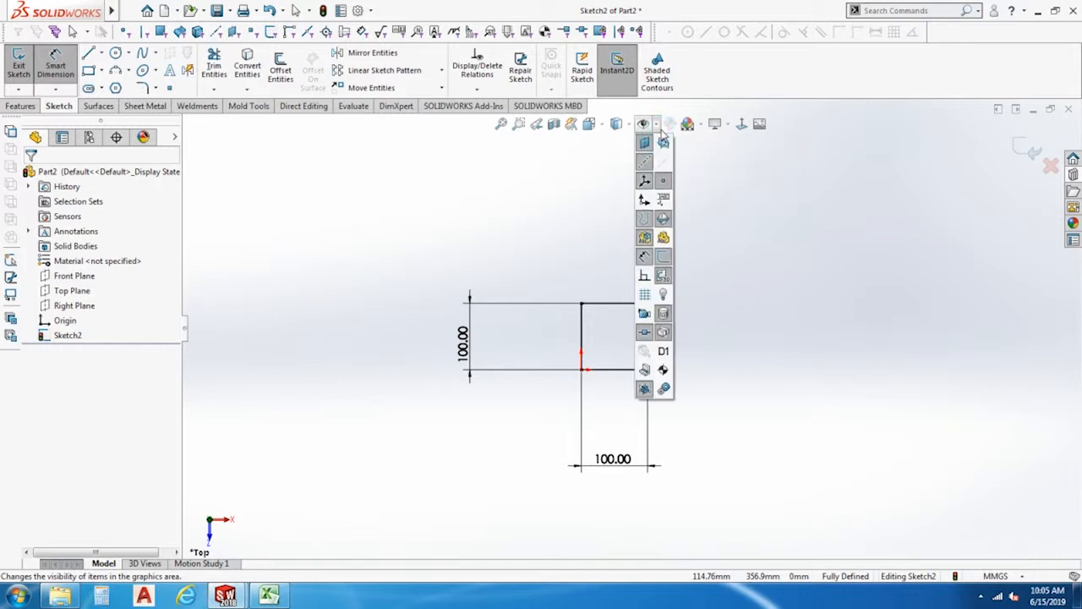
pyautogui.click(644, 258)
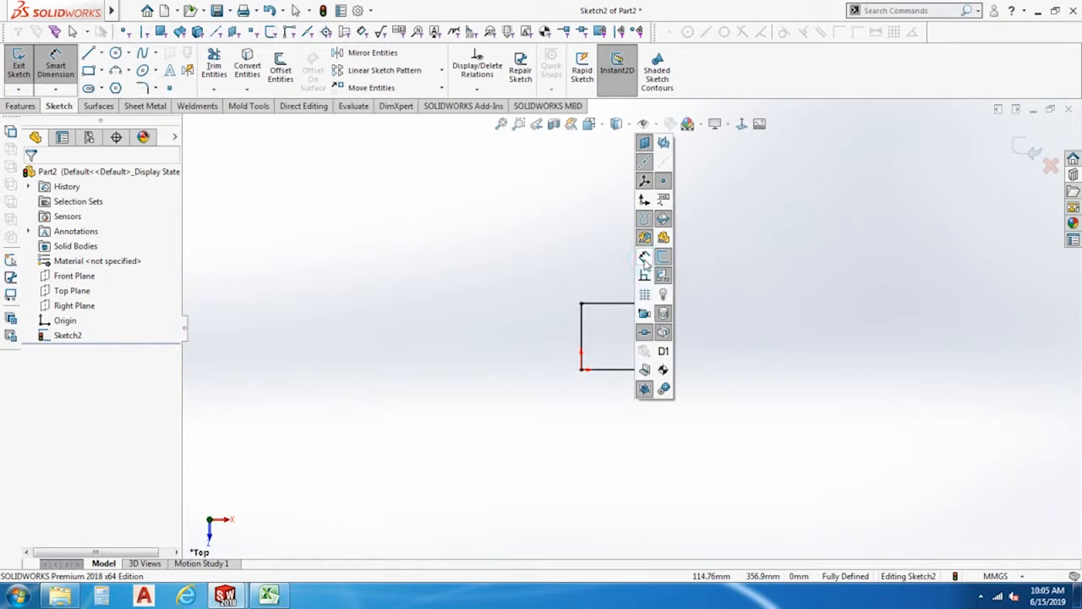
pyautogui.scroll(-4, 602, 327)
pyautogui.scroll(-1, 622, 334)
pyautogui.scroll(3, 635, 330)
pyautogui.scroll(-3, 742, 387)
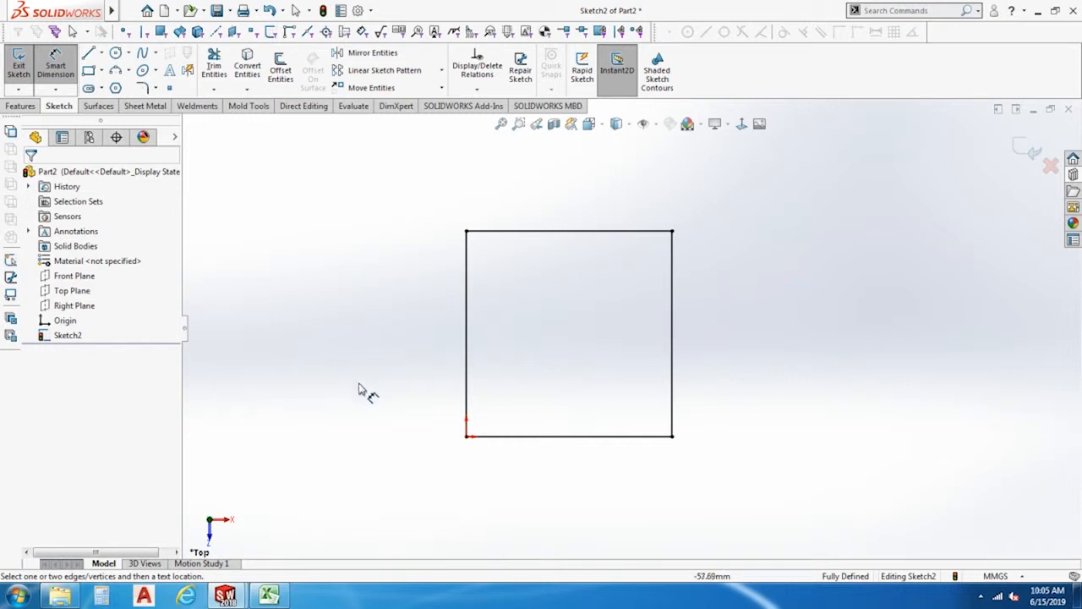
# Check the relations and definition status of the square's lower-right corner and of each of its four edges.
pyautogui.press('Escape')
pyautogui.click(672, 436)
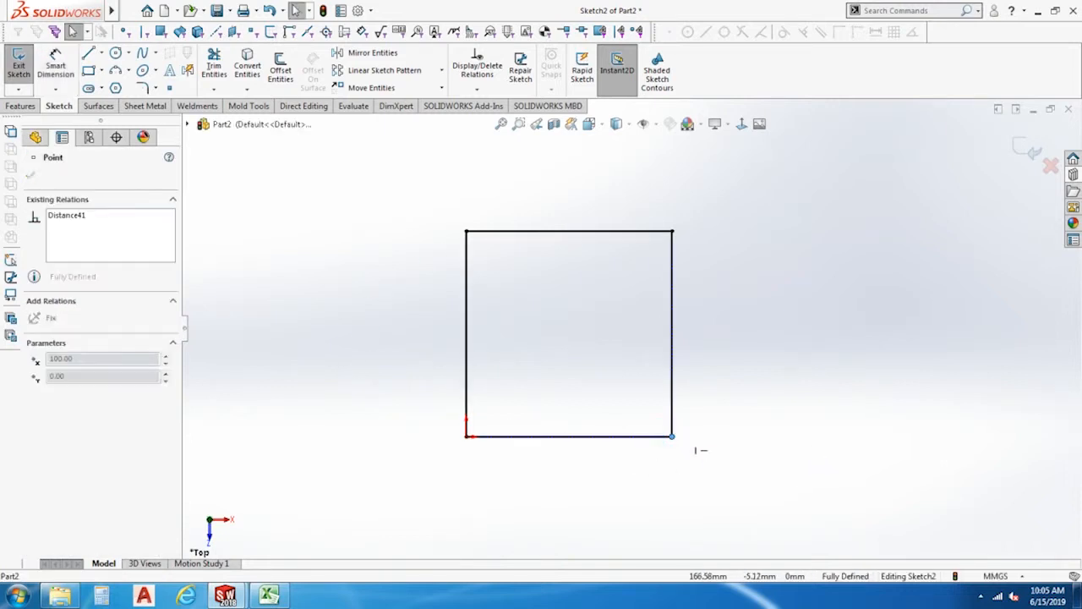
pyautogui.click(673, 356)
pyautogui.click(626, 231)
pyautogui.click(465, 288)
pyautogui.click(576, 439)
pyautogui.scroll(5, 585, 425)
pyautogui.scroll(-5, 585, 425)
pyautogui.scroll(5, 594, 417)
pyautogui.scroll(-3, 674, 254)
pyautogui.click(527, 480)
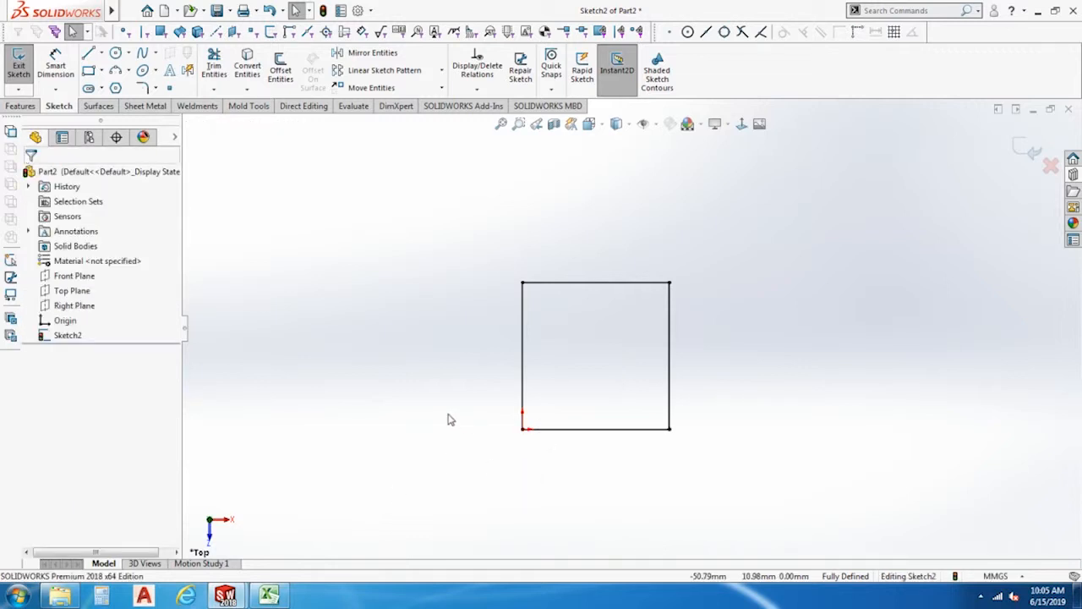
# Delete the square's vertical 100 mm dimension and move its top edge down to a height of about 44 mm.
pyautogui.scroll(3, 599, 374)
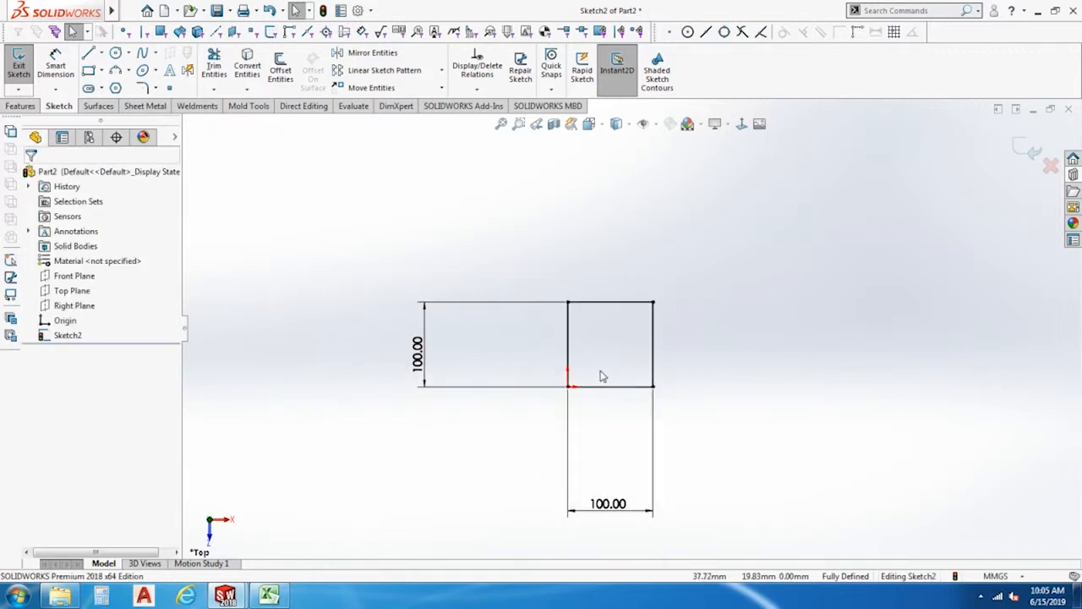
pyautogui.click(416, 353)
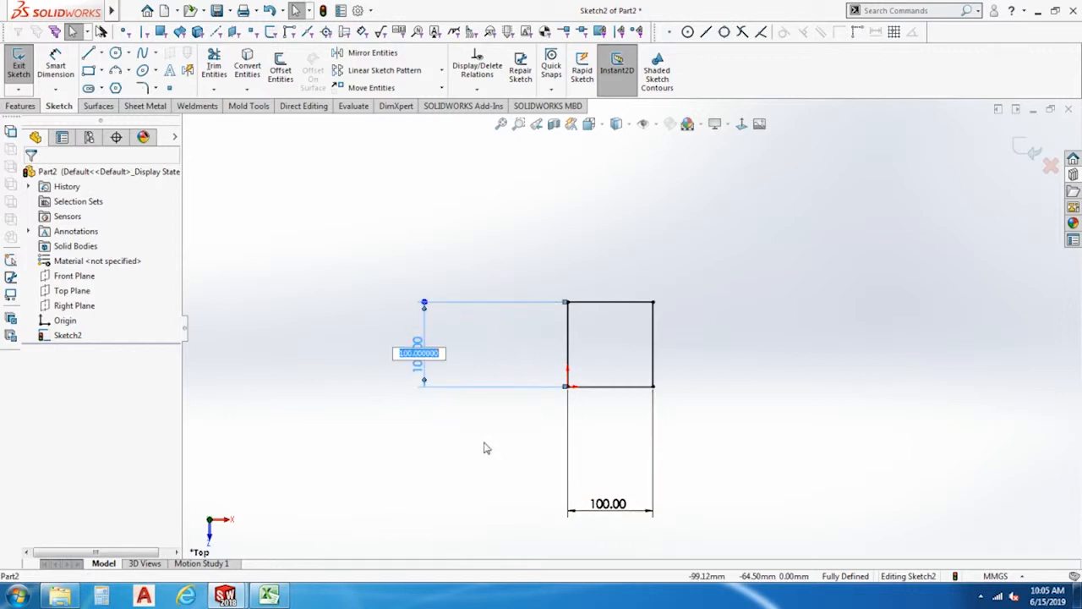
pyautogui.press('Return')
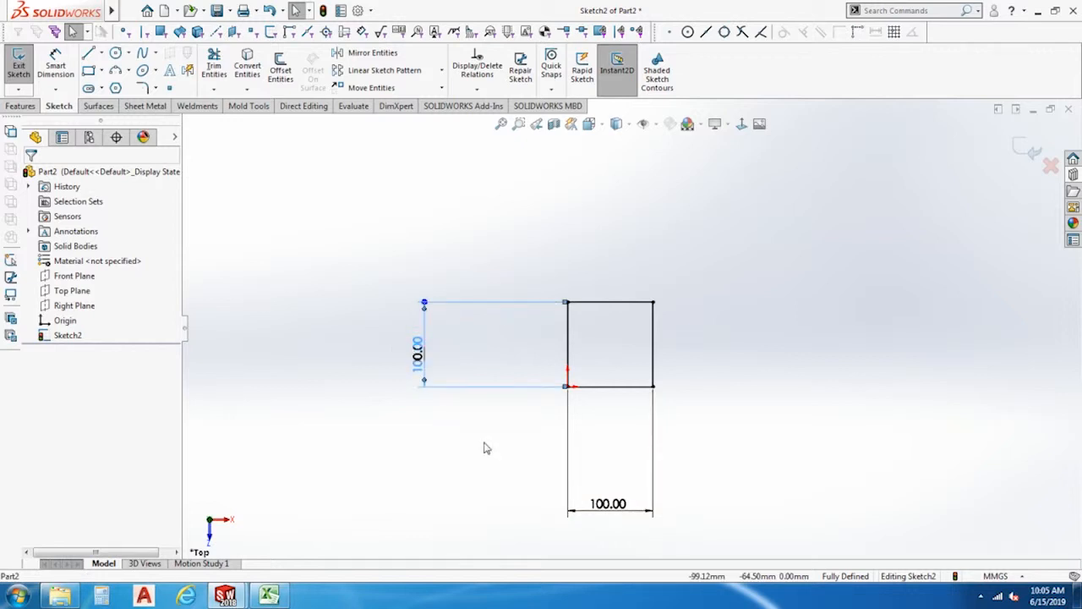
pyautogui.click(499, 386)
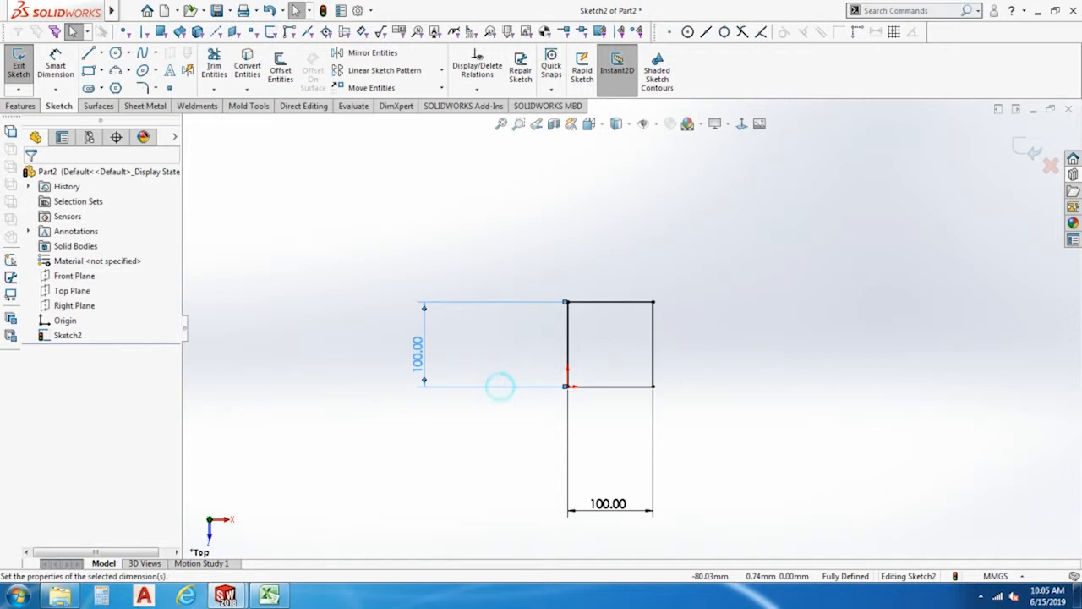
pyautogui.press('Delete')
pyautogui.scroll(2, 691, 304)
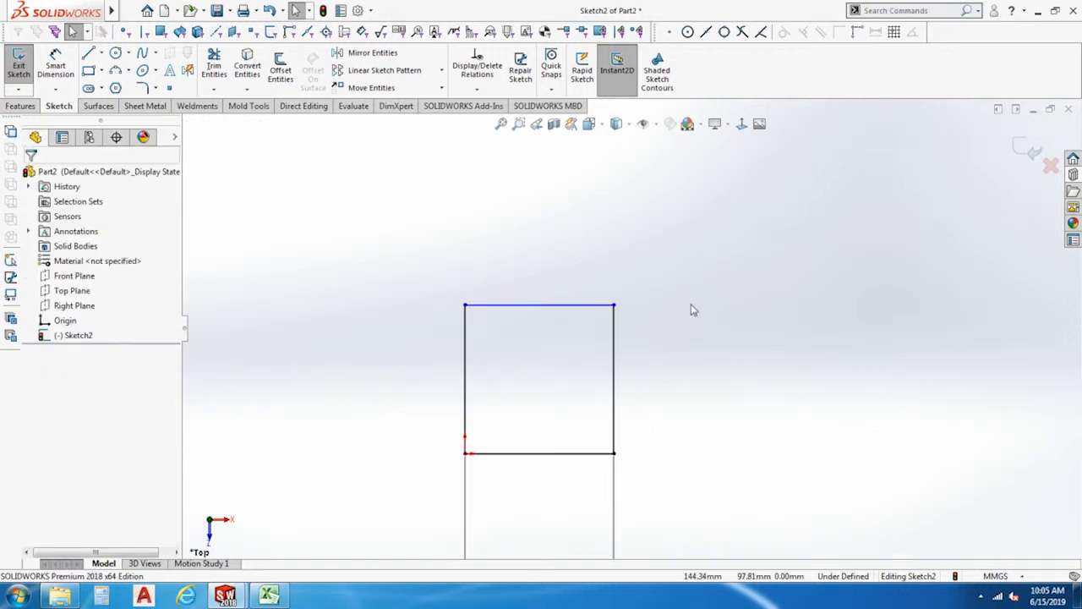
pyautogui.moveTo(538, 292); pyautogui.dragTo(553, 393)
# Dimension the rectangle's left edge and set its height to 50 mm.
pyautogui.press('d')
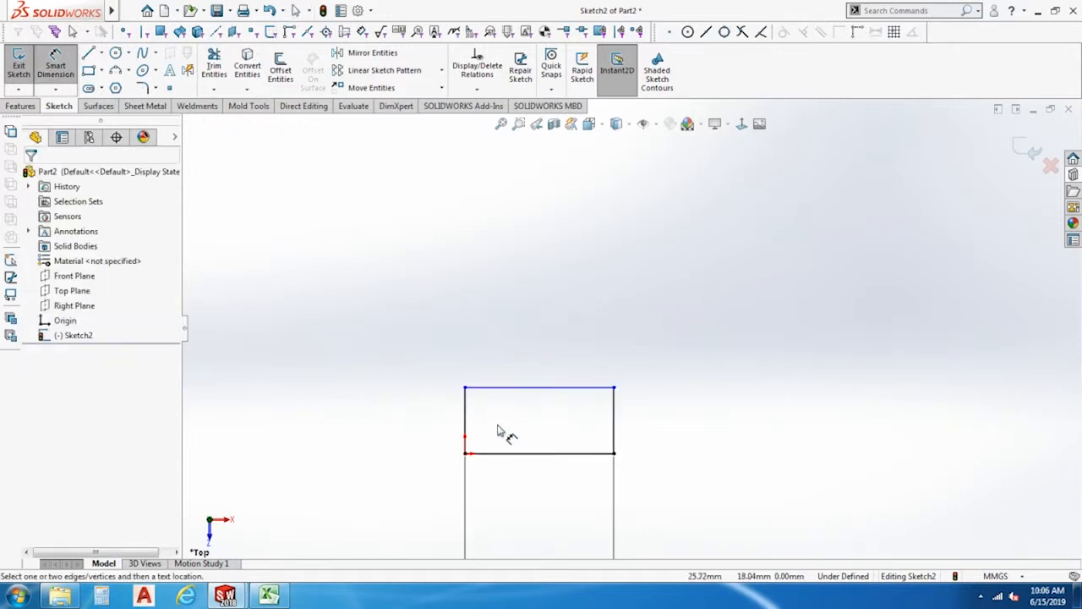
pyautogui.click(465, 414)
pyautogui.click(427, 423)
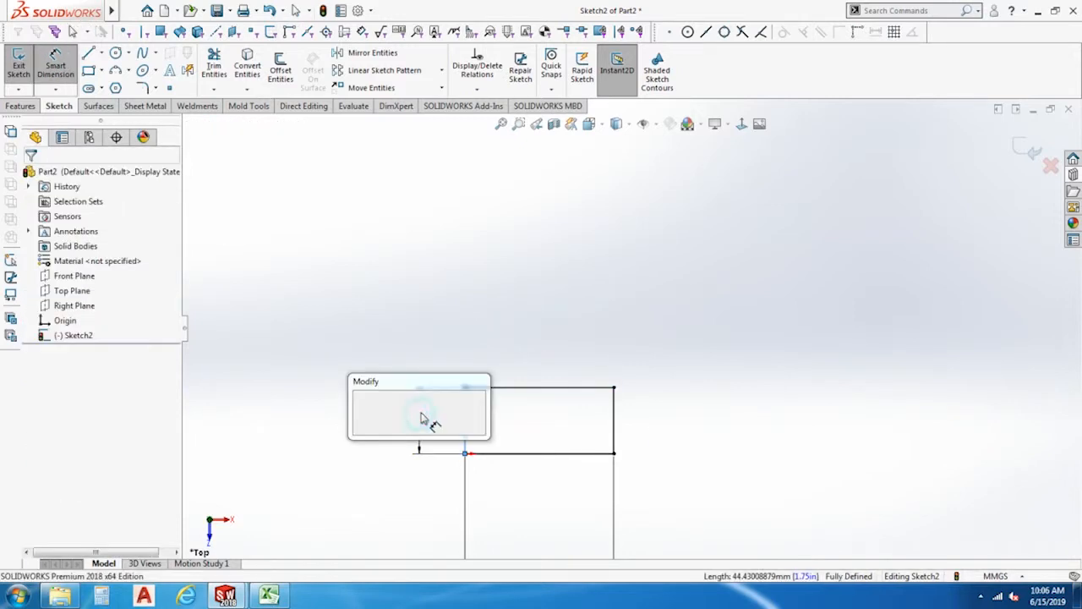
pyautogui.write('50')
pyautogui.press('Return')
pyautogui.press('Escape')
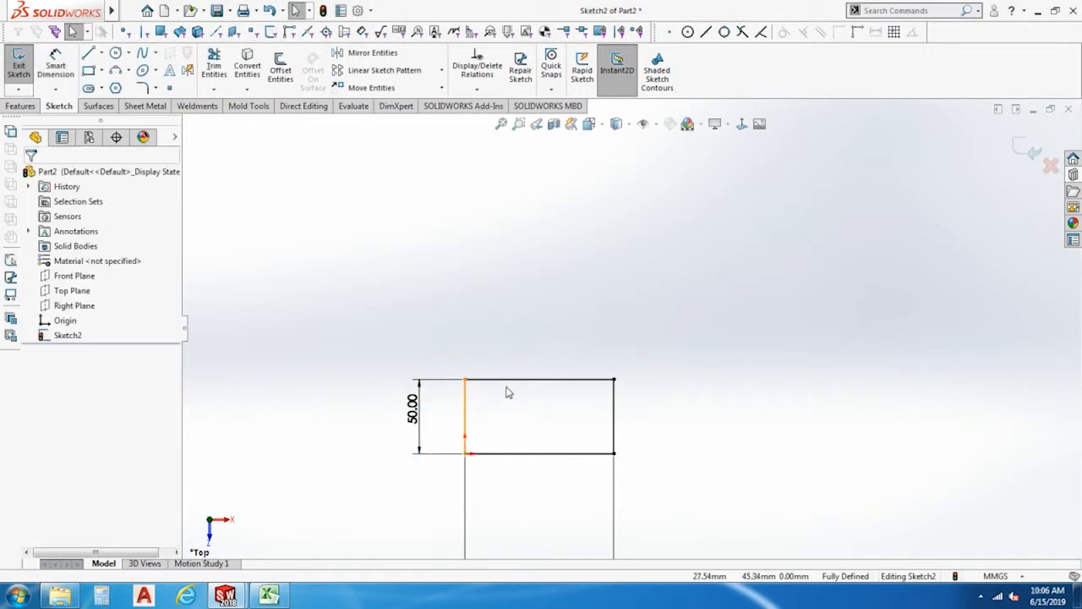
# Move the 100 mm width dimension closer to the rectangle's bottom edge.
pyautogui.click(510, 382)
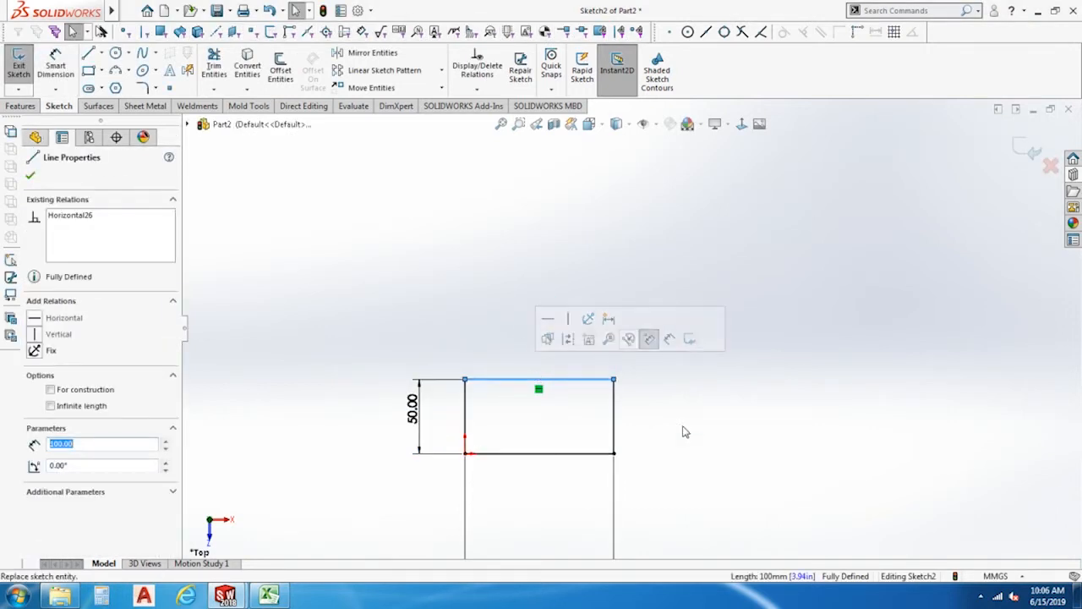
pyautogui.press('f')
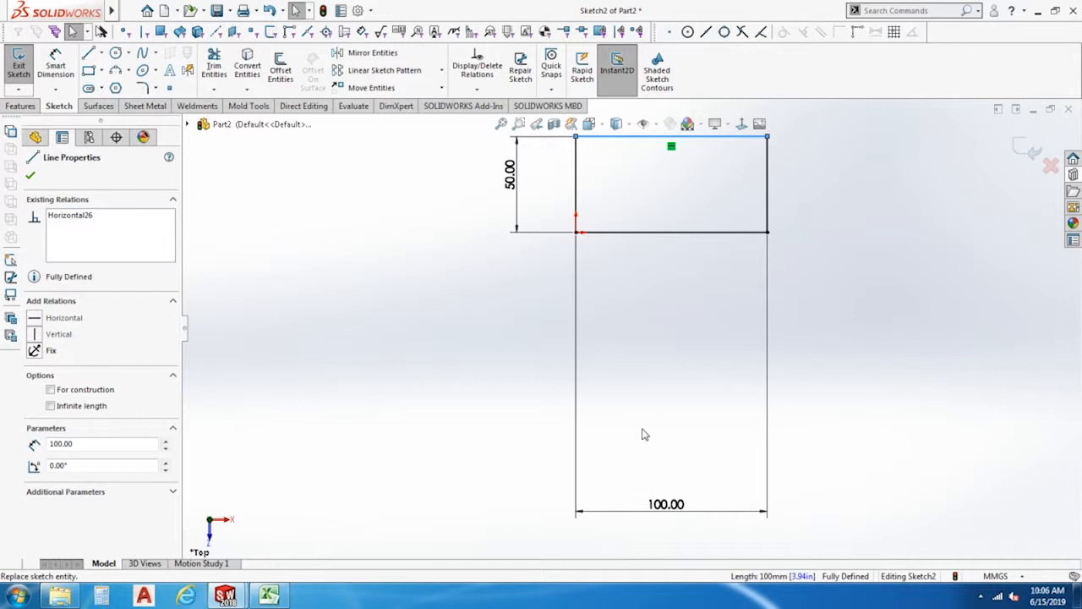
pyautogui.moveTo(658, 504); pyautogui.dragTo(657, 288)
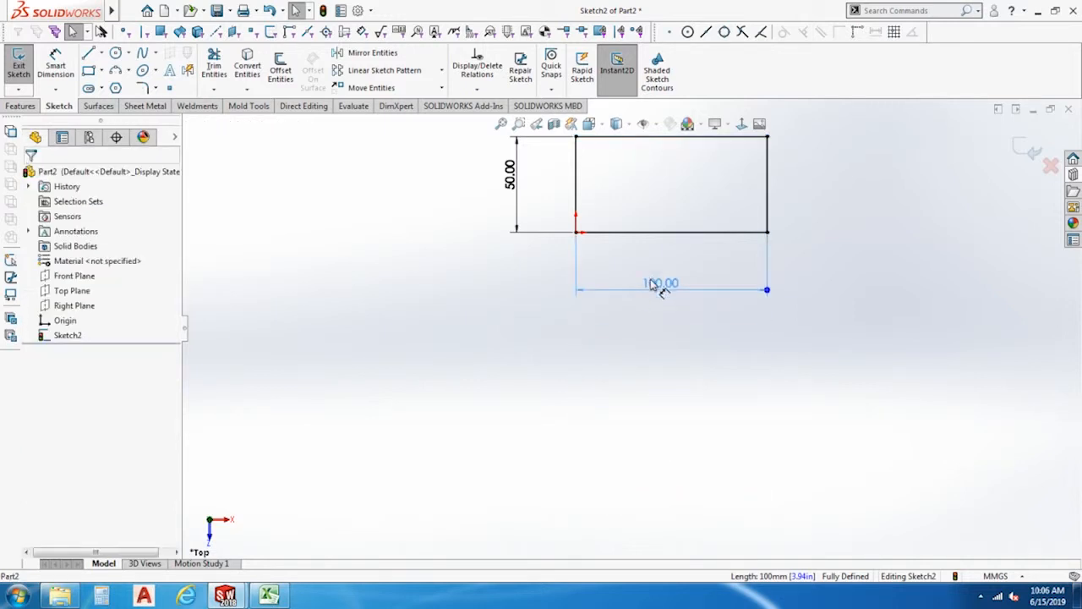
pyautogui.press('f')
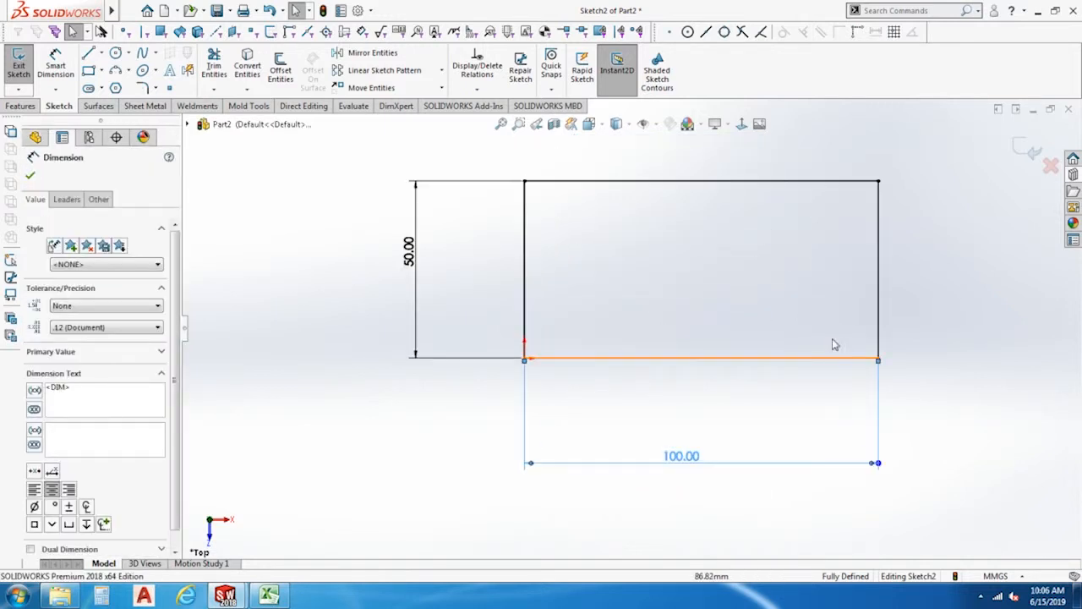
pyautogui.press('Escape')
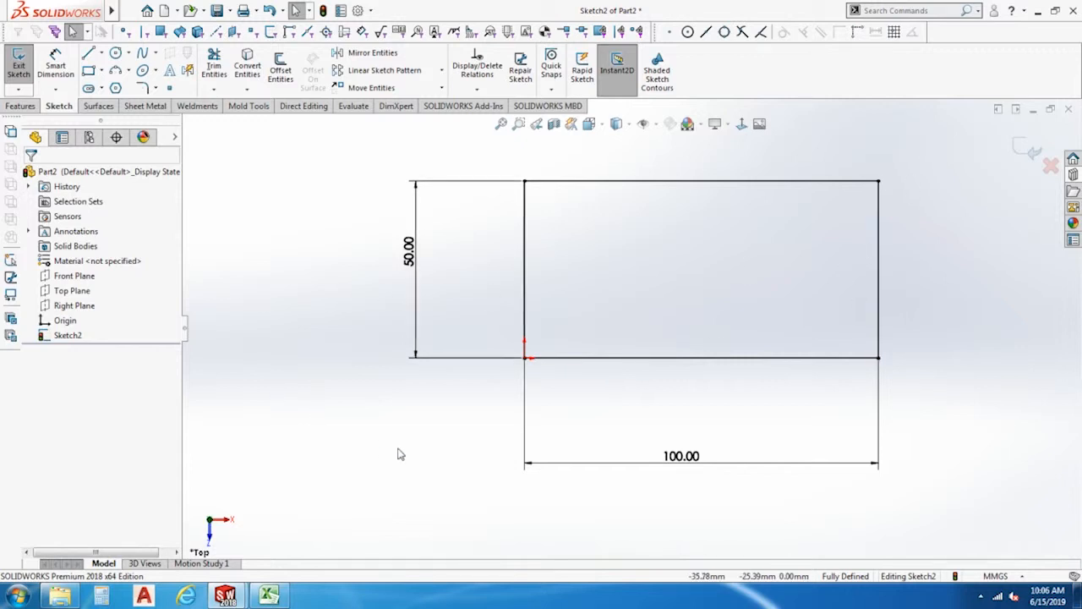
# Delete the rectangle and its dimensions from the sketch.
pyautogui.moveTo(416, 463)
pyautogui.mouseDown(button='middle')
pyautogui.moveTo(350, 292)
pyautogui.moveTo(401, 330)
pyautogui.moveTo(507, 309)
pyautogui.moveTo(464, 319)
pyautogui.mouseUp(button='middle')
pyautogui.scroll(3, 778, 261)
pyautogui.scroll(-3, 783, 259)
pyautogui.moveTo(544, 405)
pyautogui.mouseDown(button='middle')
pyautogui.moveTo(495, 423)
pyautogui.moveTo(713, 360)
pyautogui.mouseUp(button='middle')
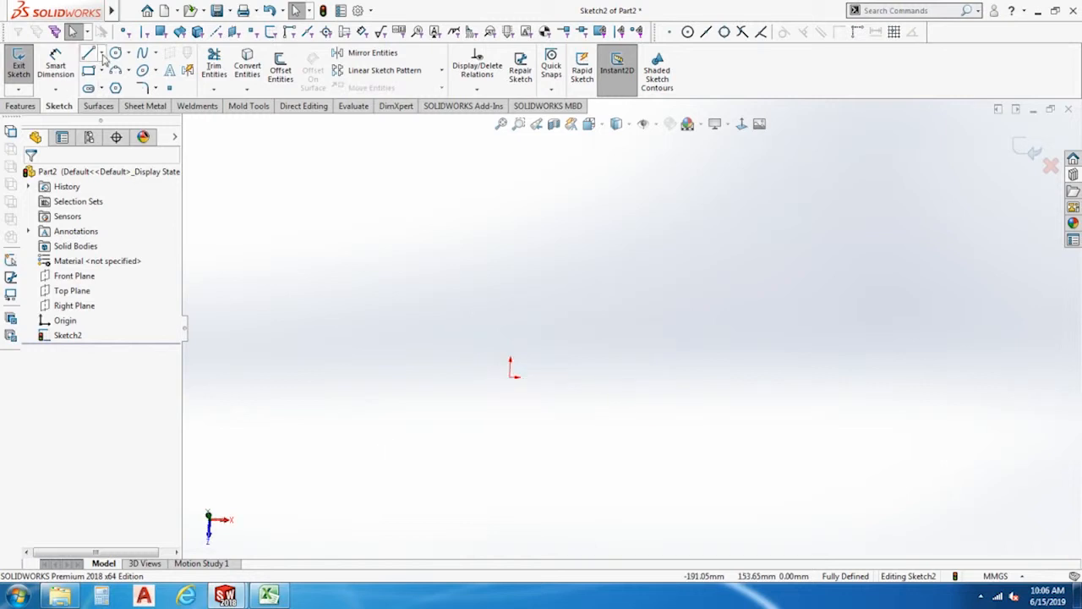
# Draw a center-point circle centered on the origin.
pyautogui.click(115, 53)
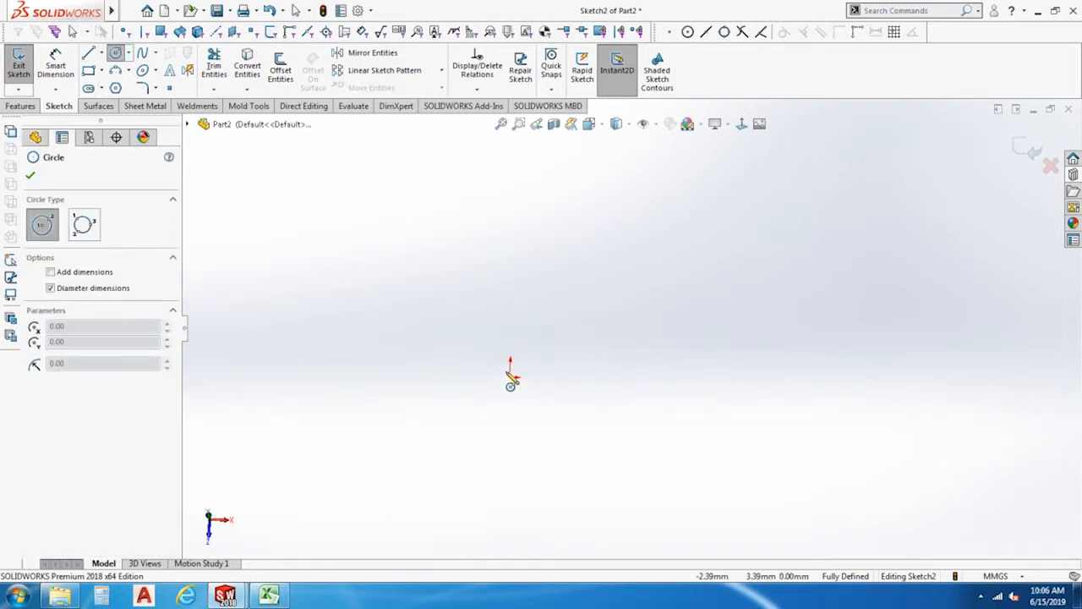
pyautogui.click(510, 376)
pyautogui.click(548, 414)
pyautogui.press('Escape')
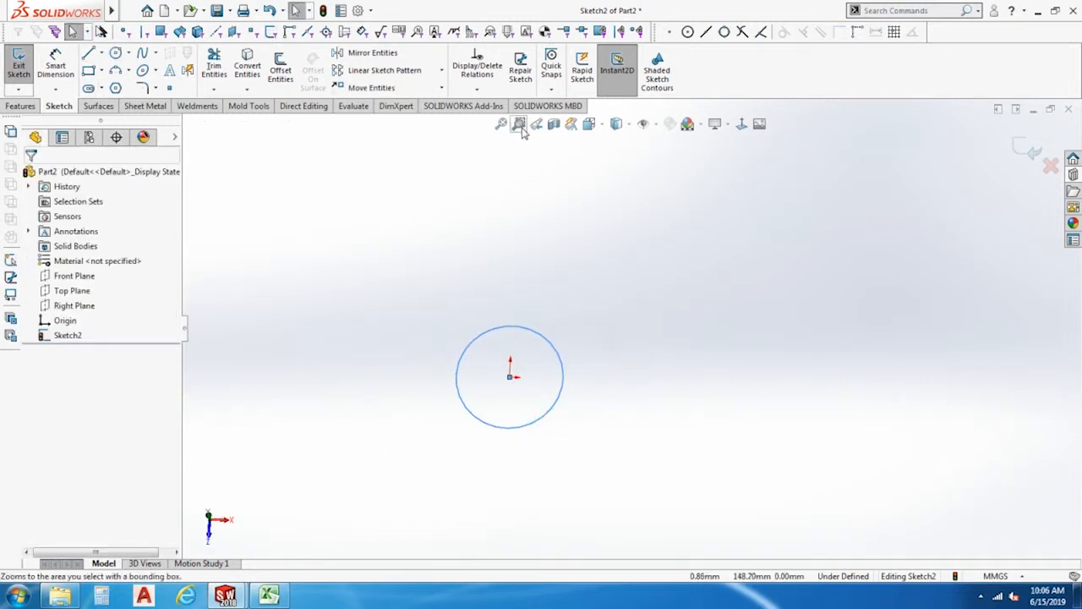
# Dimension the circle centered on the origin and set its diameter to 20 mm.
pyautogui.click(743, 124)
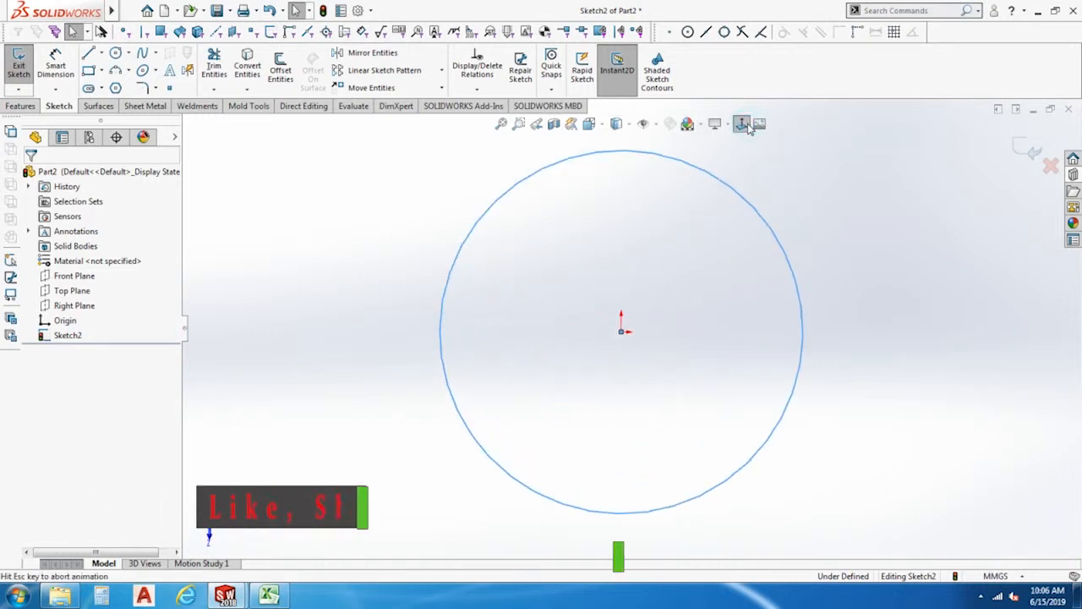
pyautogui.scroll(3, 604, 450)
pyautogui.scroll(-1, 800, 348)
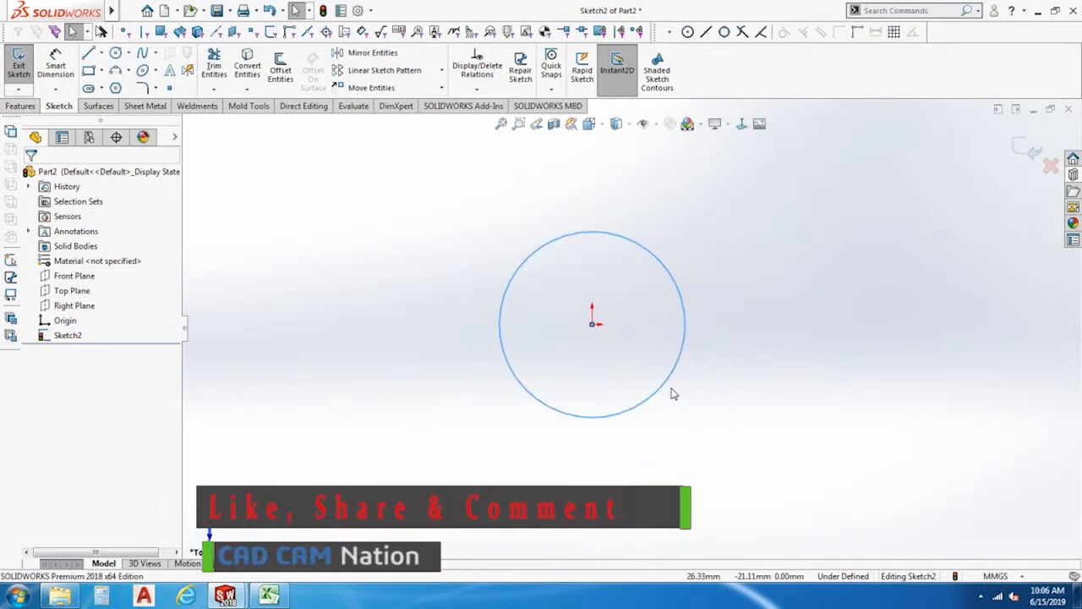
pyautogui.click(55, 55)
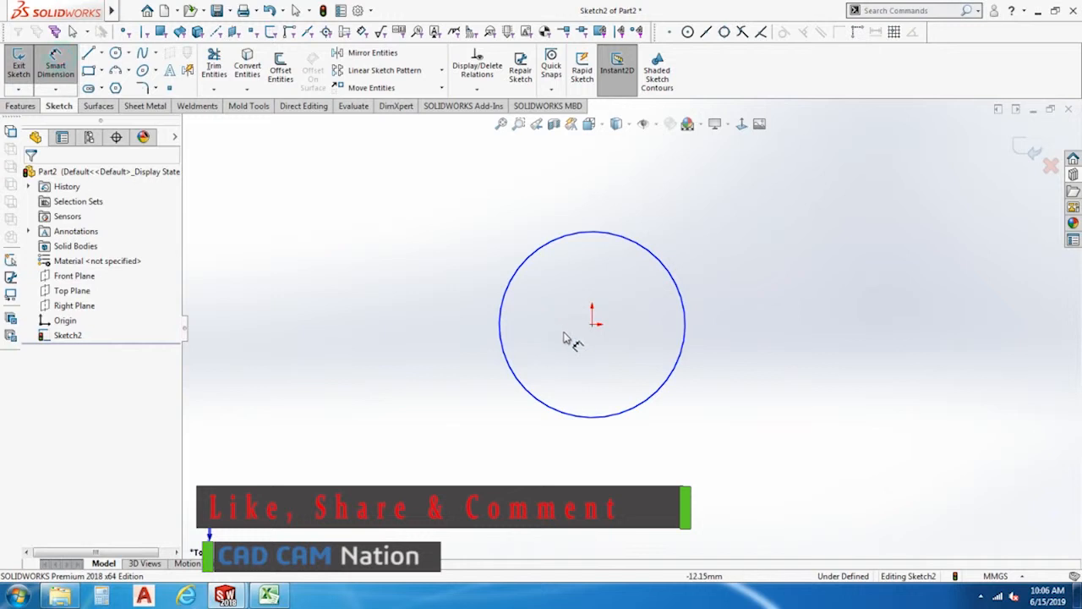
pyautogui.click(626, 412)
pyautogui.click(776, 461)
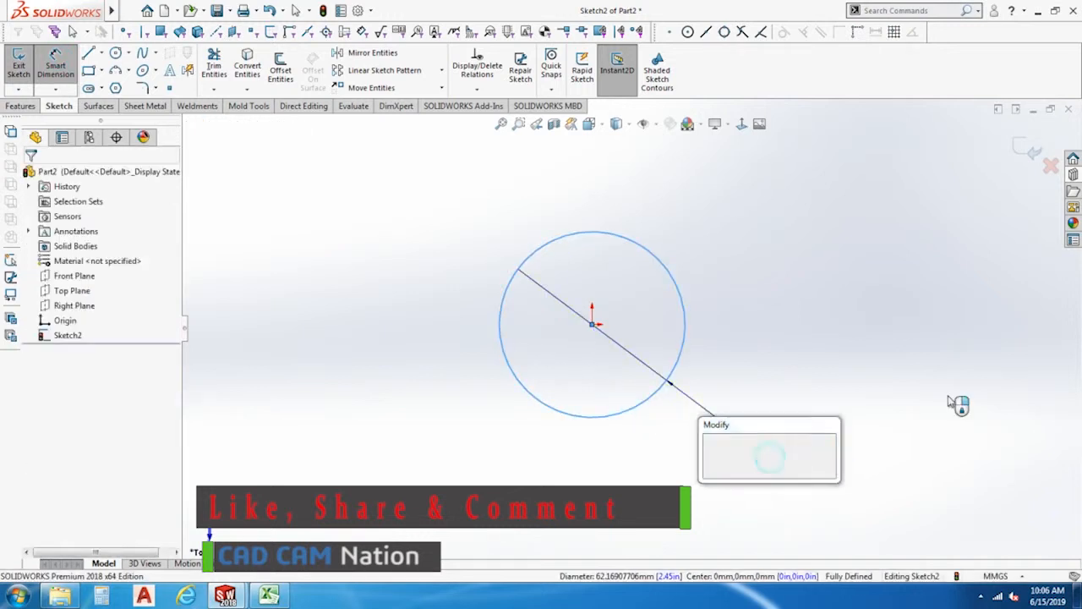
pyautogui.write('20')
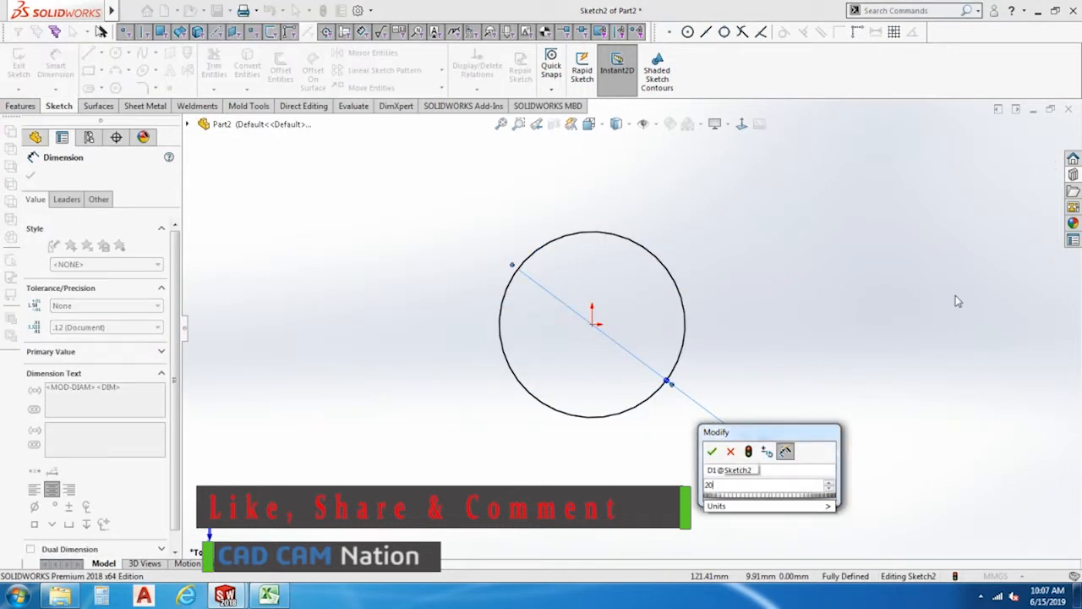
pyautogui.press('Return')
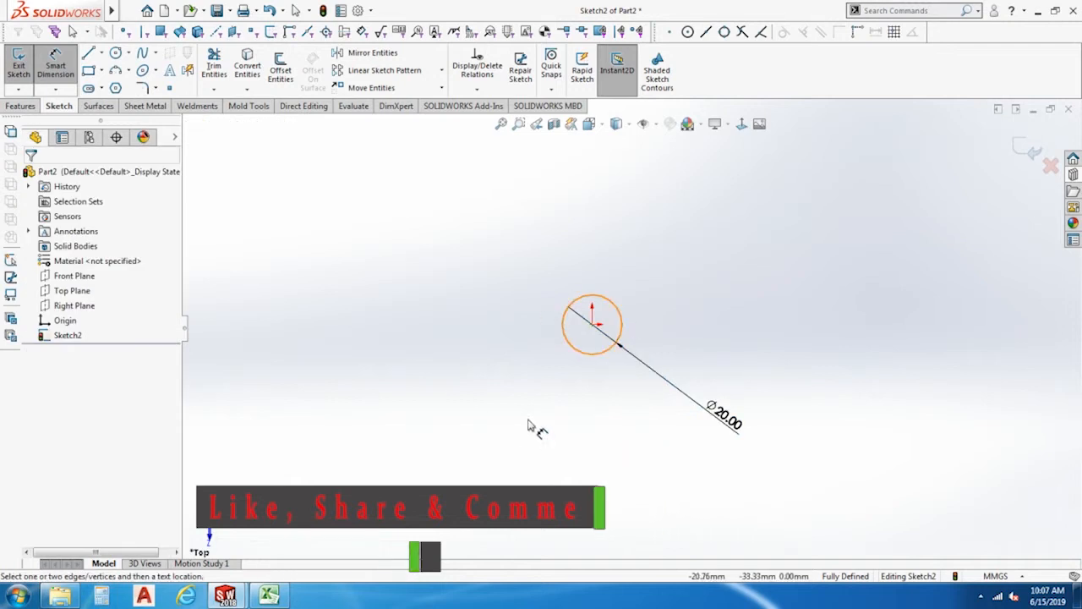
pyautogui.press('Escape')
# Delete the circle and its diameter dimension from the sketch.
pyautogui.moveTo(853, 515); pyautogui.dragTo(499, 276)
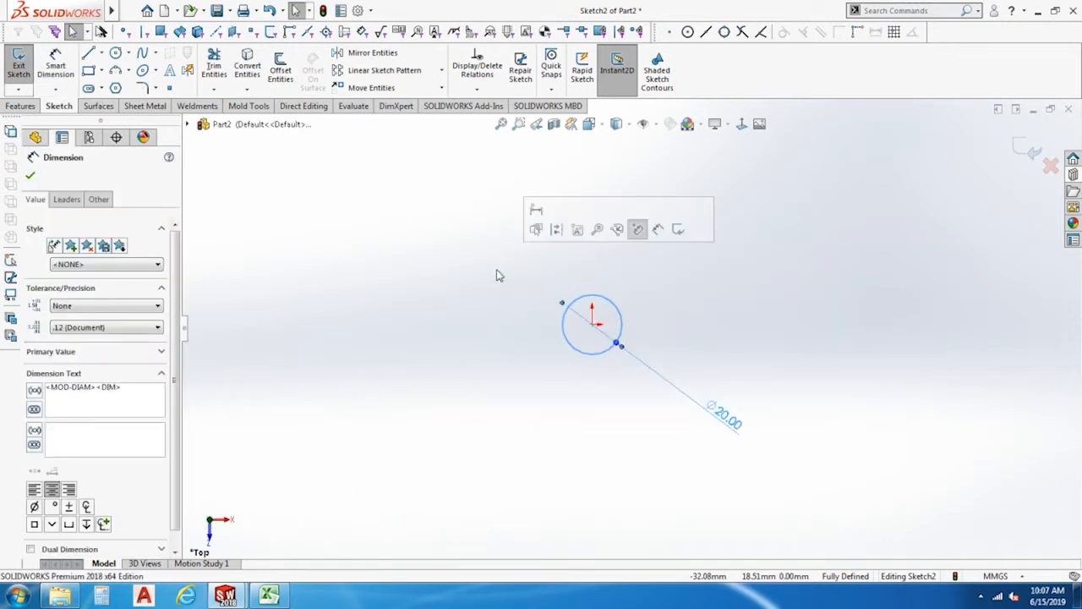
pyautogui.press('Delete')
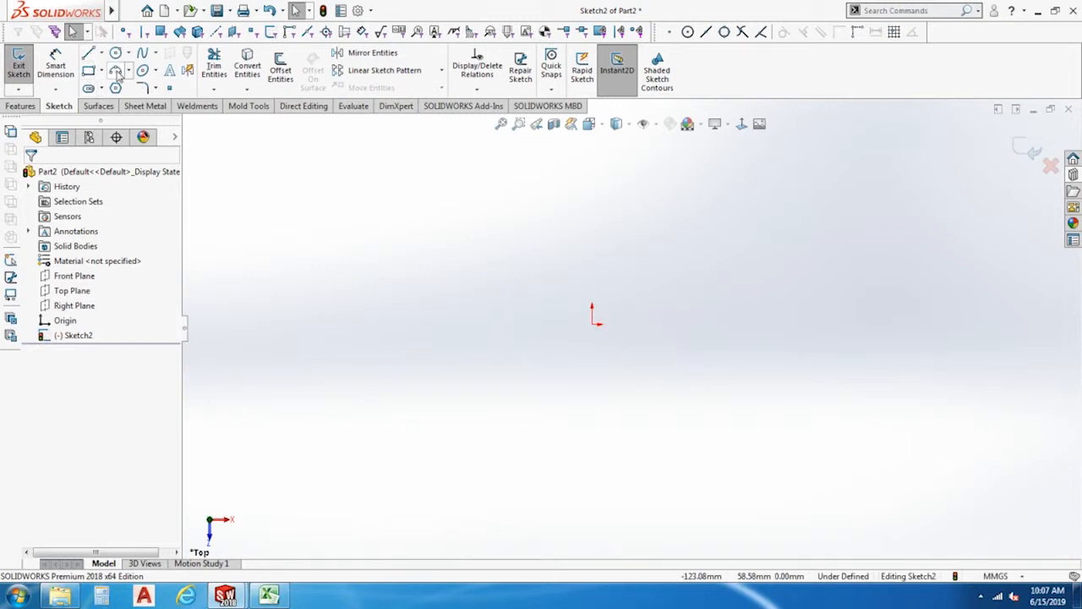
# Draw a centerpoint arc centered on the origin, about 67 mm in radius, sweeping over the upper half.
pyautogui.click(117, 72)
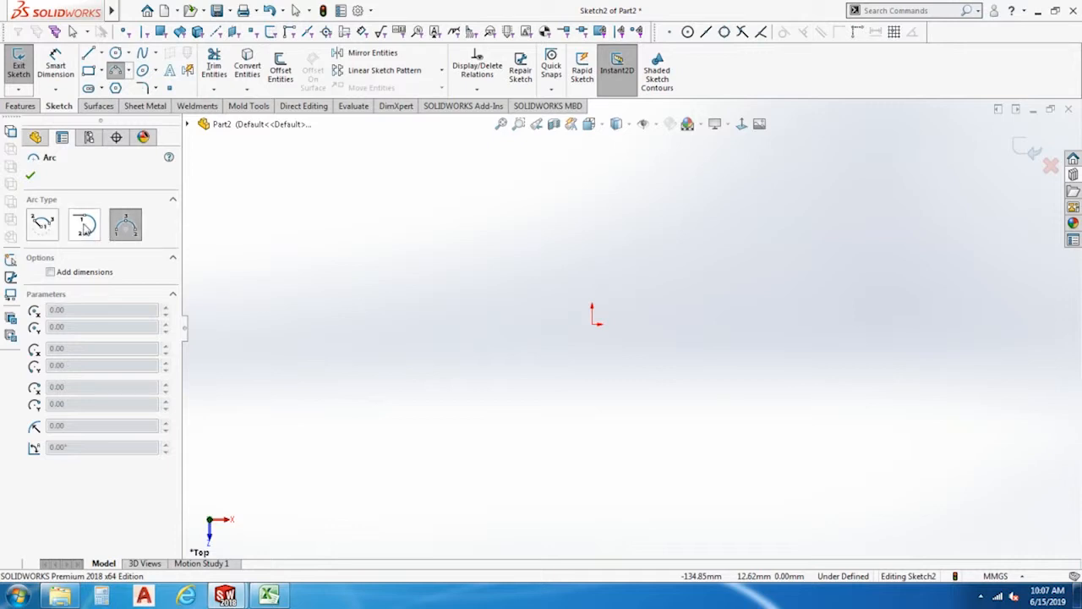
pyautogui.click(46, 224)
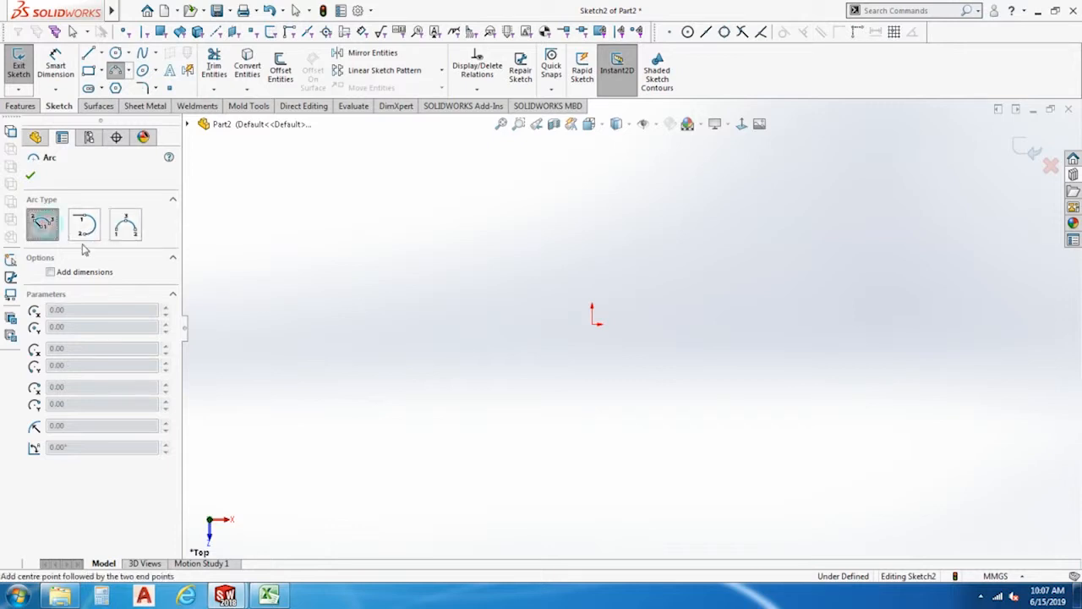
pyautogui.click(595, 325)
pyautogui.click(398, 289)
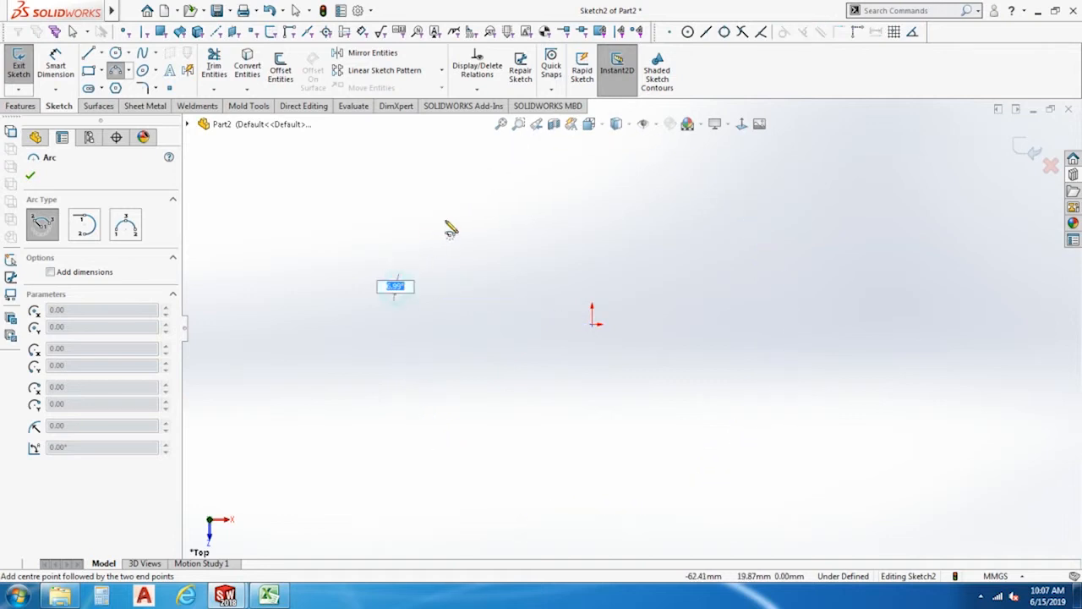
pyautogui.click(791, 326)
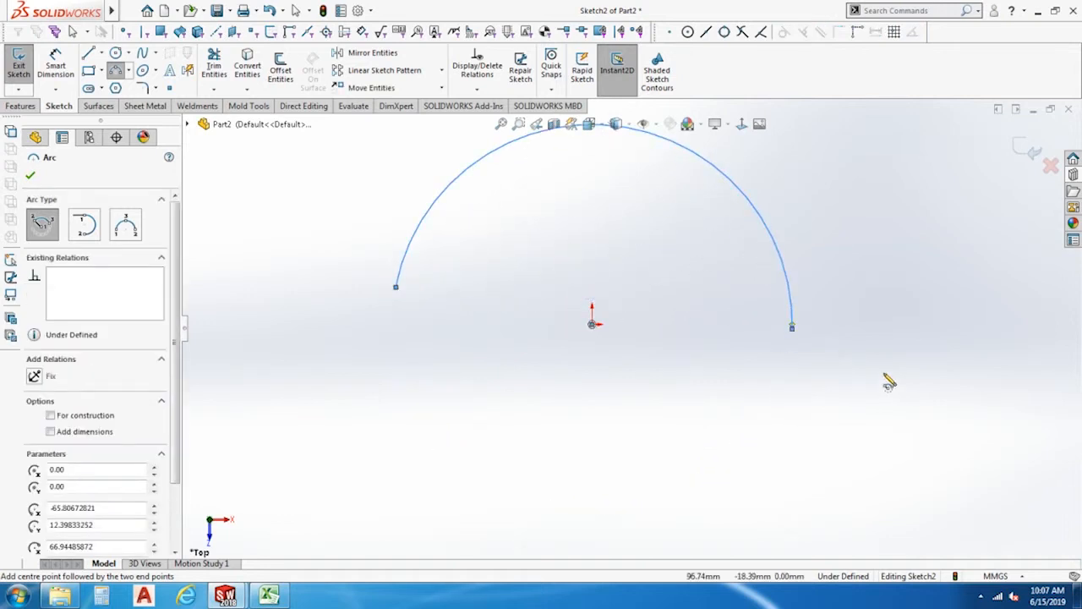
# Delete the centerpoint arc from the sketch.
pyautogui.scroll(3, 630, 327)
pyautogui.moveTo(787, 425); pyautogui.dragTo(343, 174)
pyautogui.press('Delete')
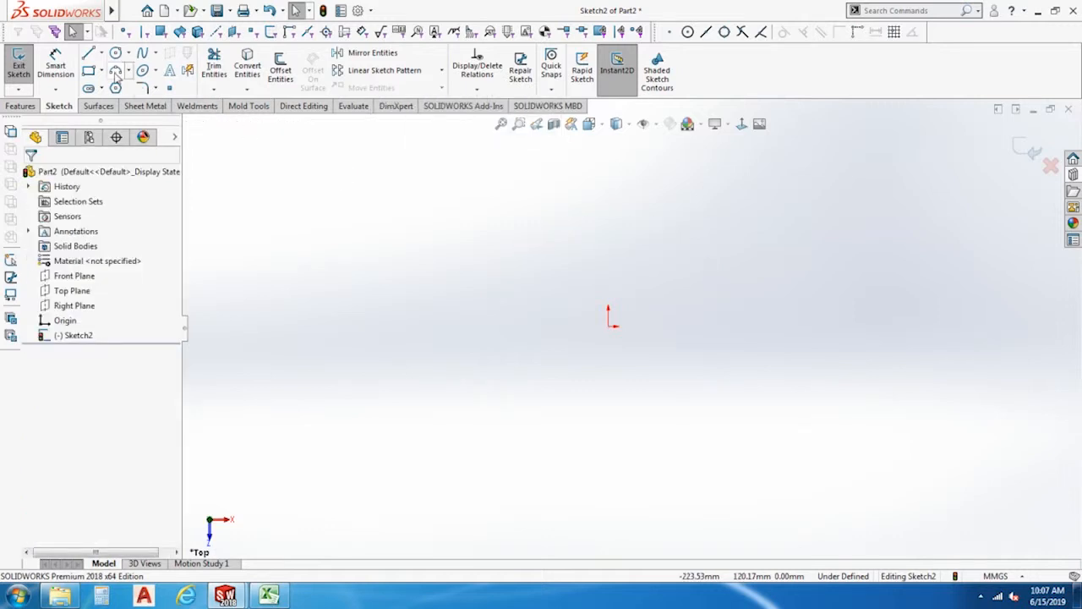
# Try to start a tangent arc at the origin with no existing segment.
pyautogui.click(127, 73)
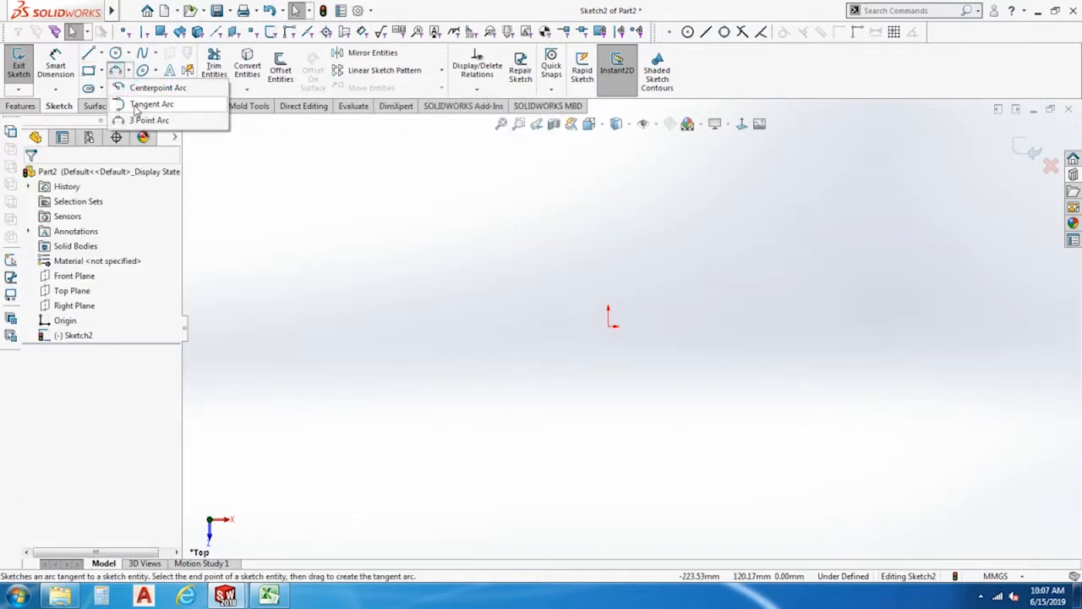
pyautogui.click(135, 121)
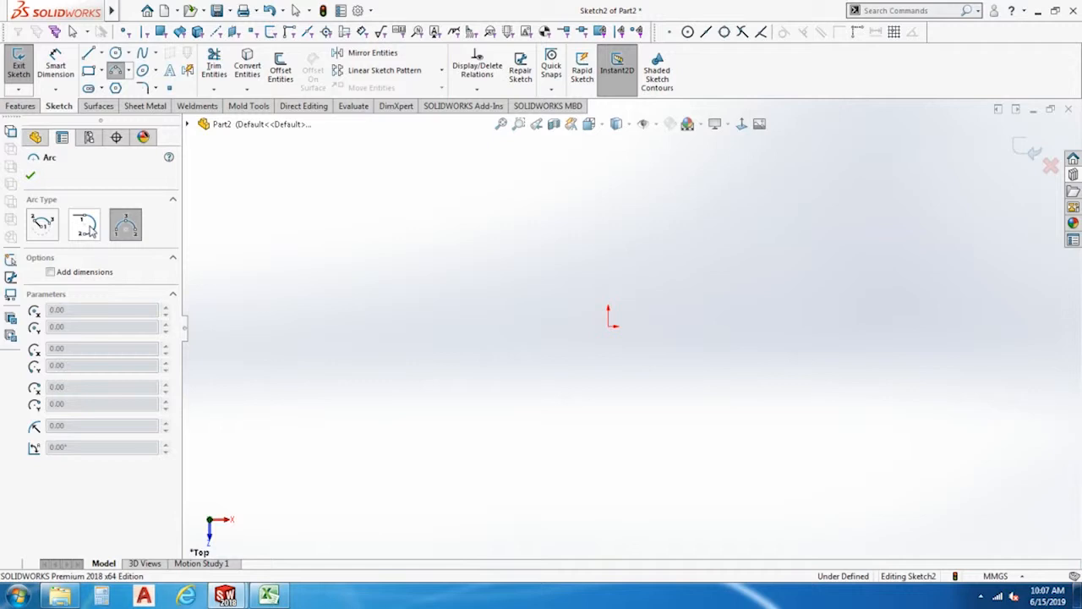
pyautogui.click(90, 227)
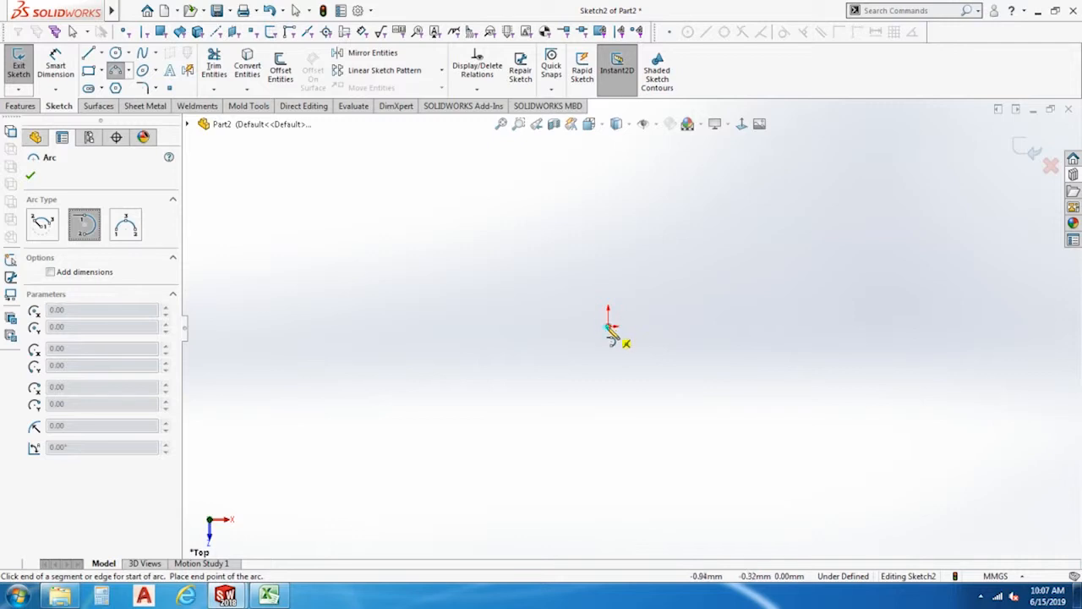
pyautogui.click(609, 328)
pyautogui.click(624, 296)
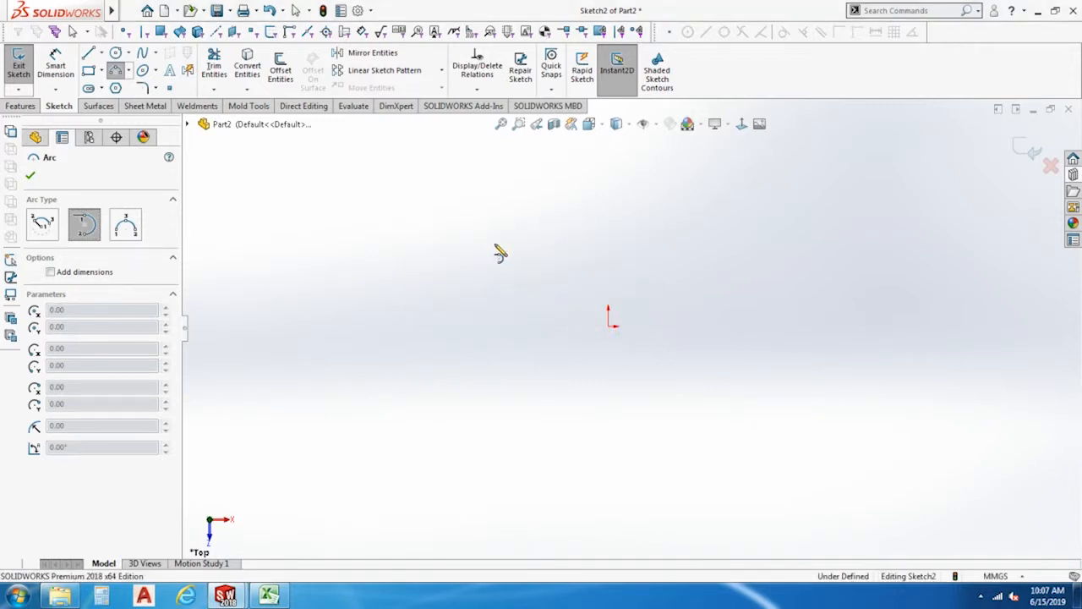
# Draw a vertical line straight down from the origin.
pyautogui.click(88, 53)
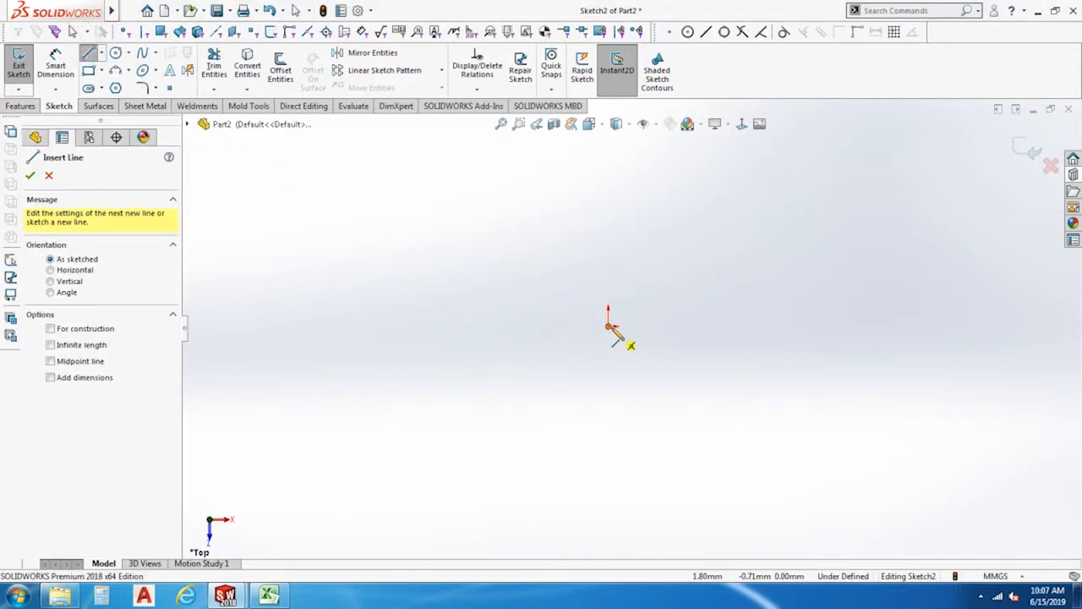
pyautogui.click(609, 327)
pyautogui.click(609, 483)
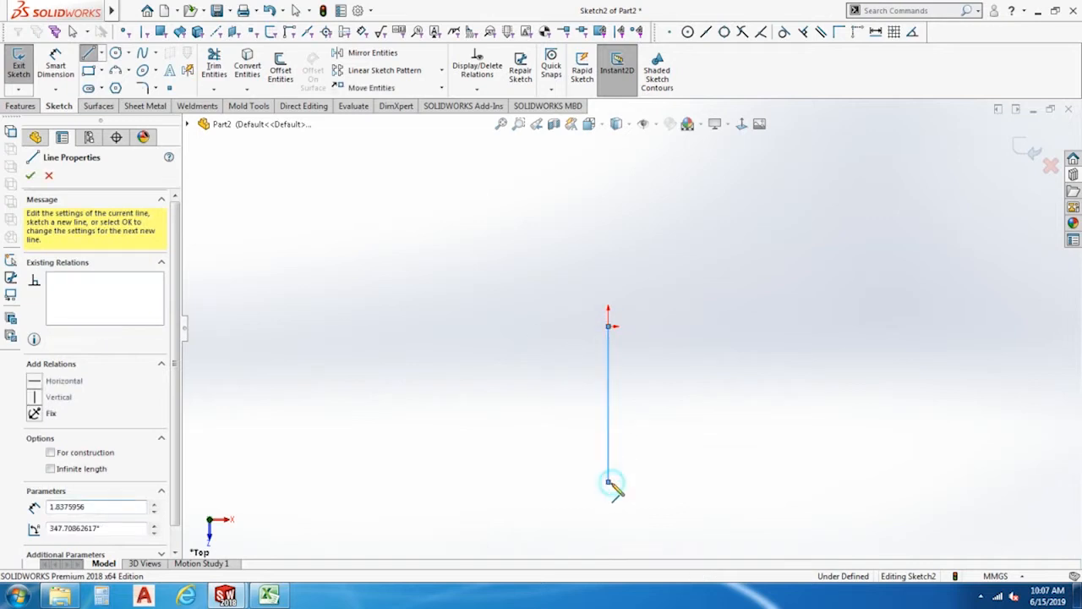
pyautogui.press('Escape')
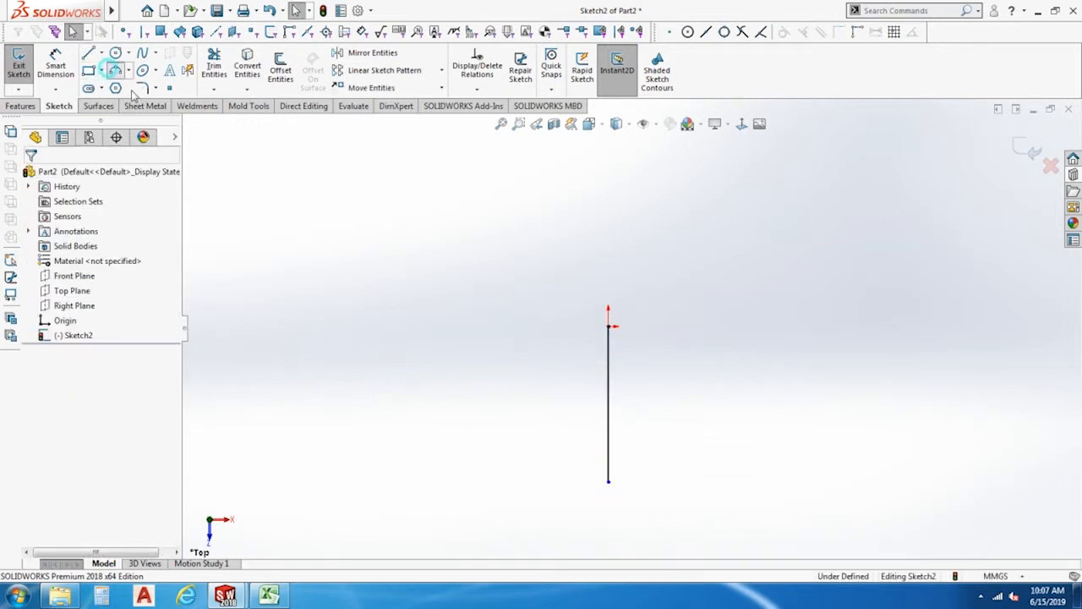
# Draw a tangent arc of about 65.5 mm radius from the line's upper end, continued by a second tangent arc to its lower end.
pyautogui.click(85, 225)
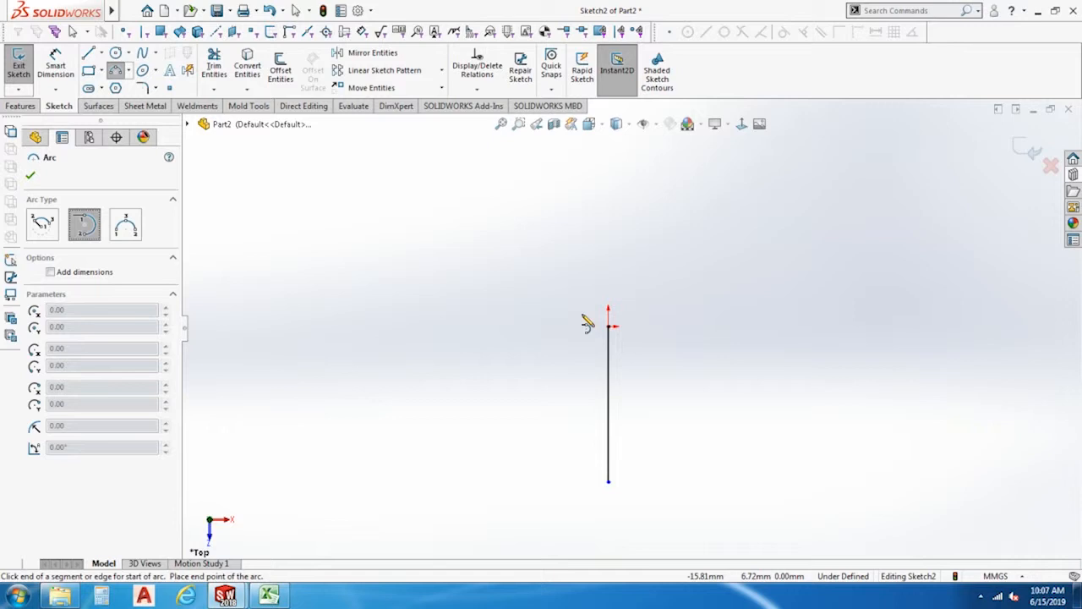
pyautogui.click(608, 328)
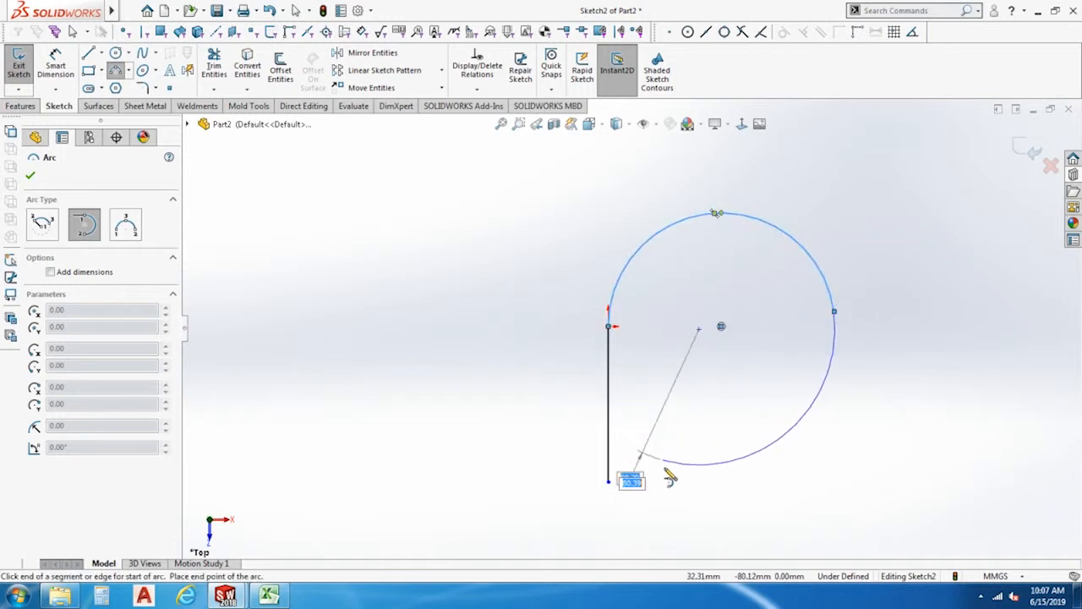
pyautogui.click(608, 483)
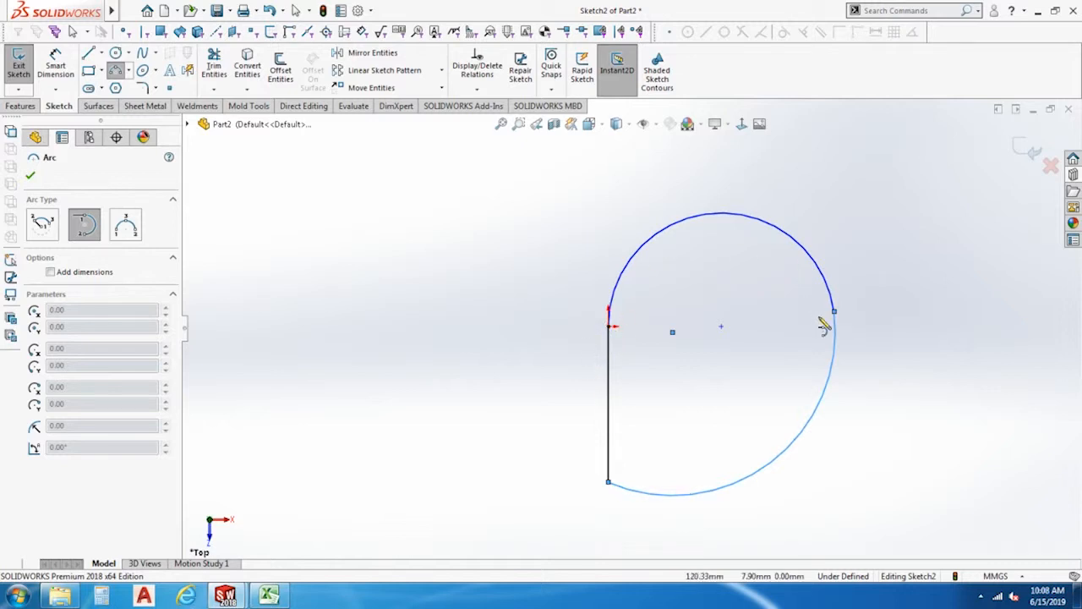
pyautogui.press('Escape')
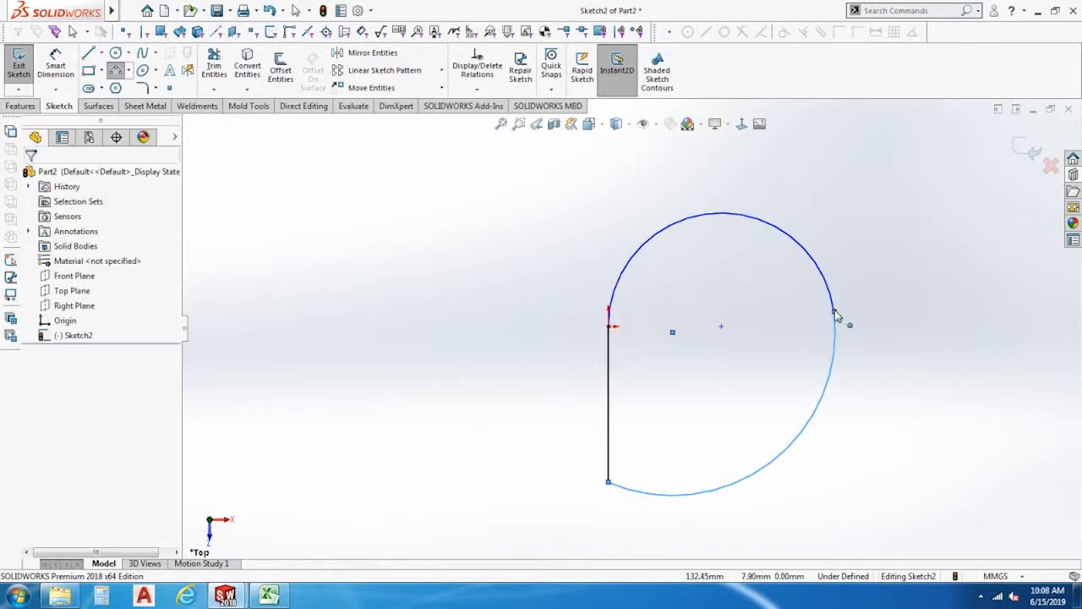
# Inspect the tangent relations where the two arcs meet, and delete the line and both arcs.
pyautogui.click(836, 314)
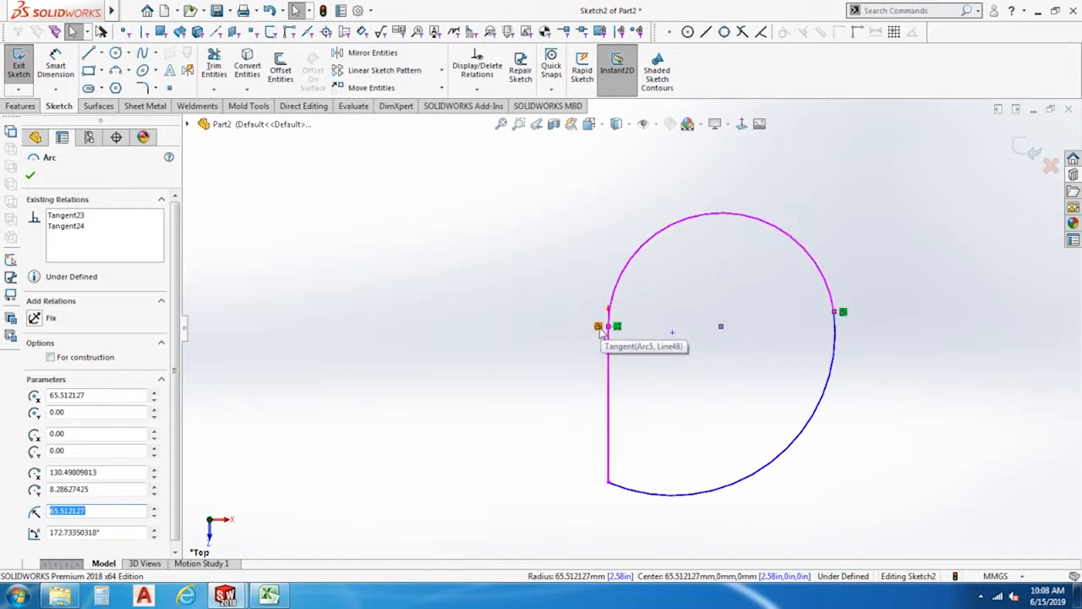
pyautogui.click(859, 480)
pyautogui.hotkey('ctrl', 'a')
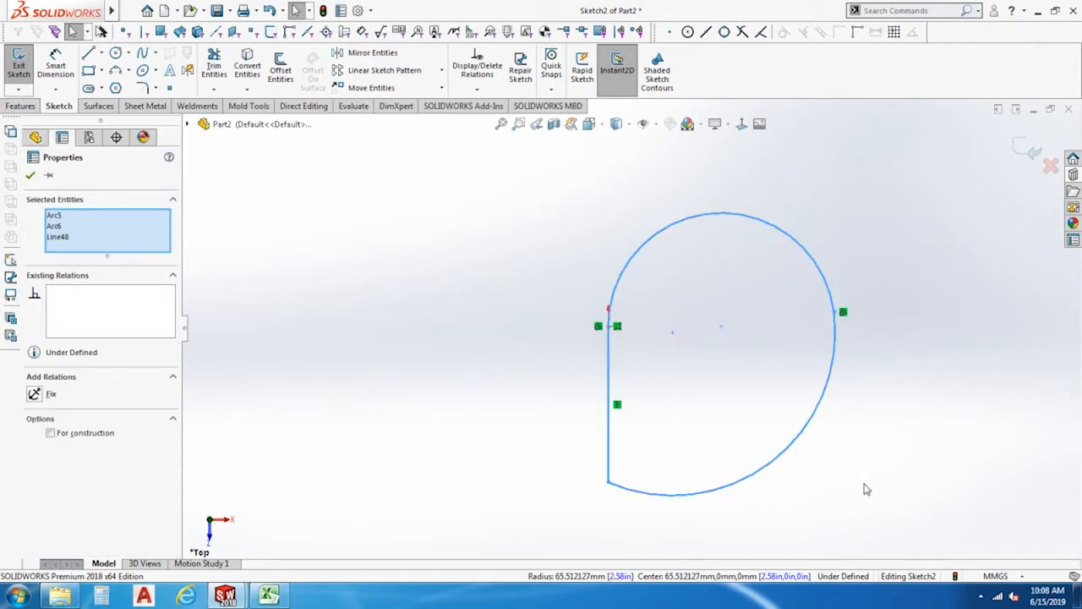
pyautogui.press('Delete')
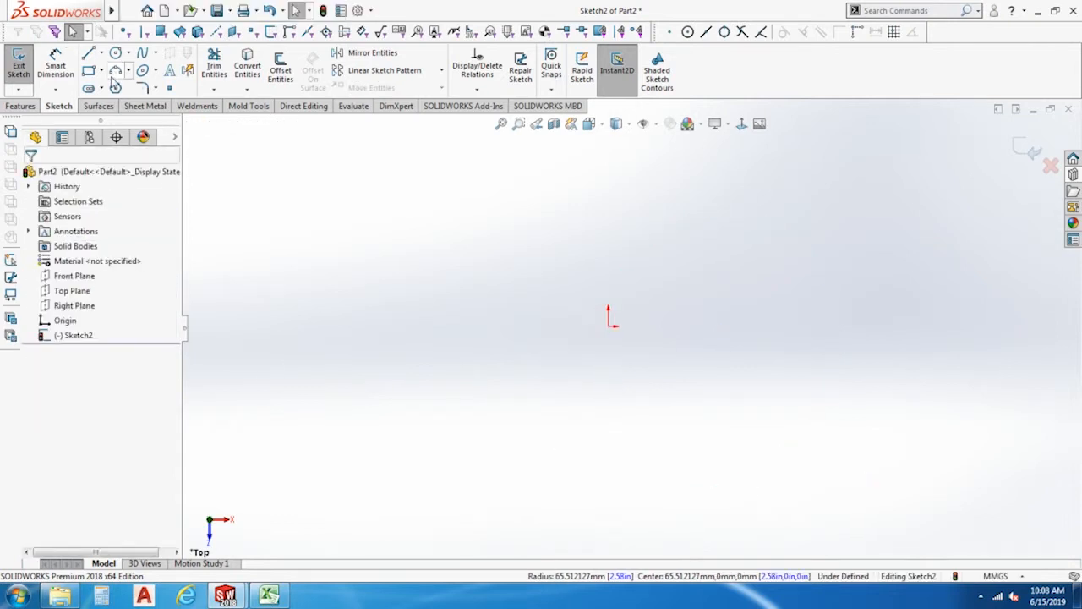
# Draw a three-point arc of about 103 mm radius passing above the origin, and undo it.
pyautogui.click(114, 74)
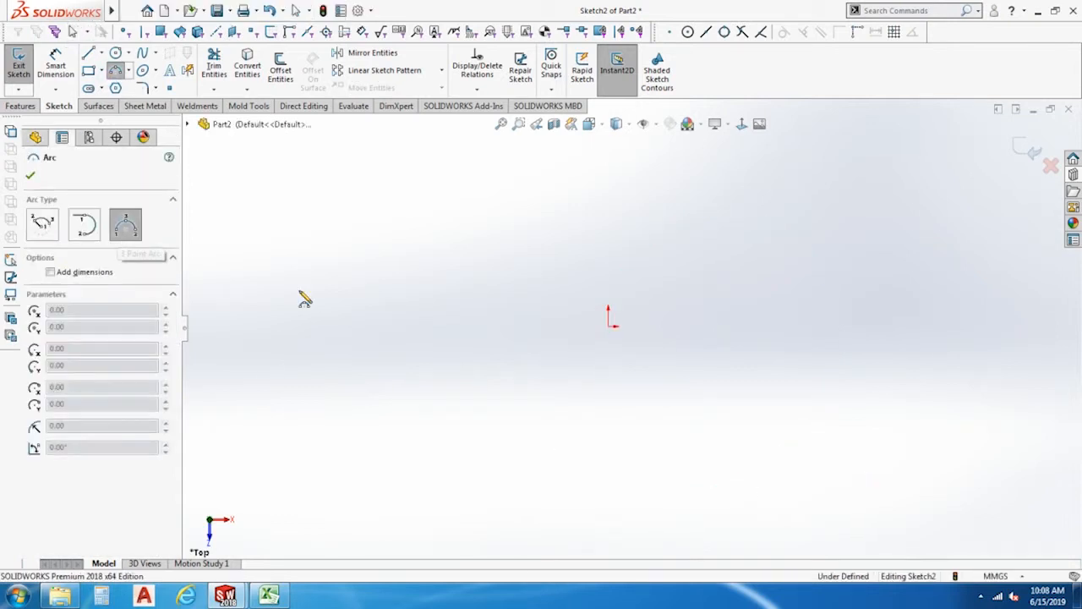
pyautogui.click(478, 330)
pyautogui.click(786, 327)
pyautogui.click(612, 244)
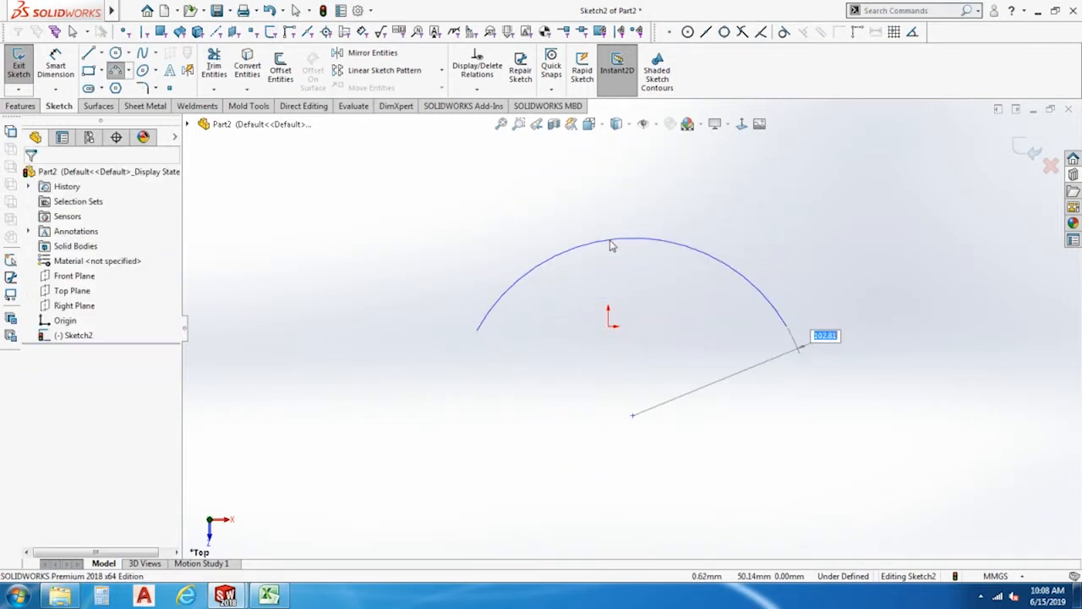
pyautogui.hotkey('ctrl', 'z')
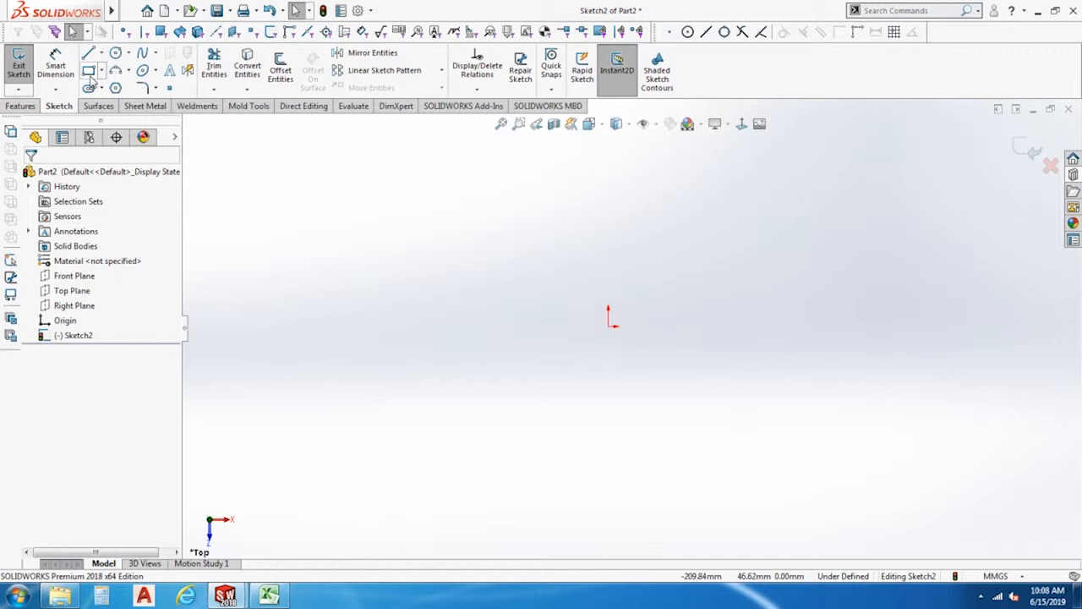
# Draw a wavy five-point spline starting level with the origin on its left, passing above and below, and ending far to the right.
pyautogui.click(142, 52)
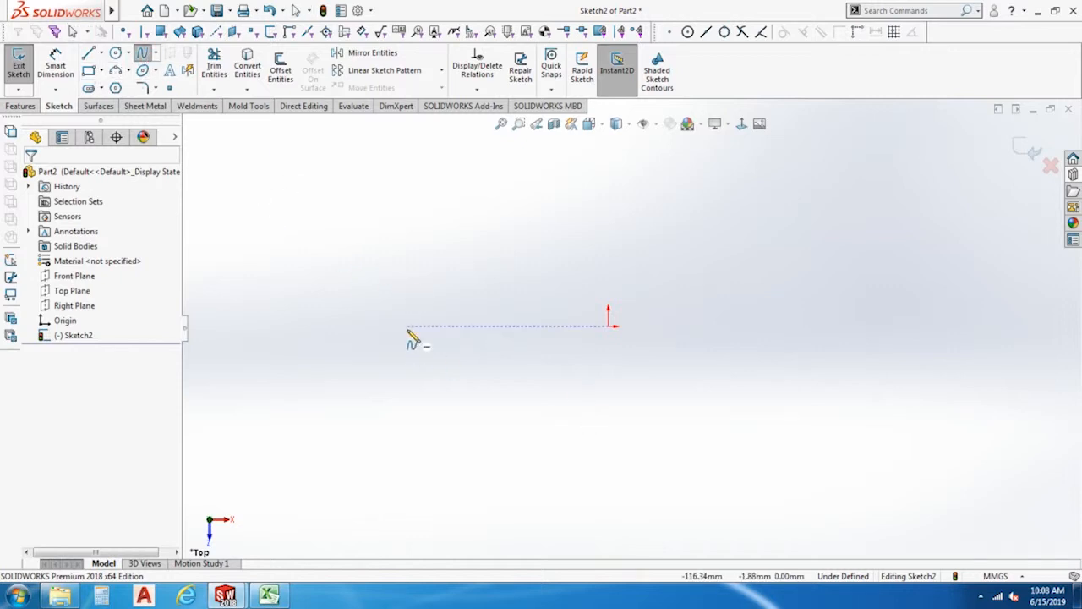
pyautogui.click(542, 251)
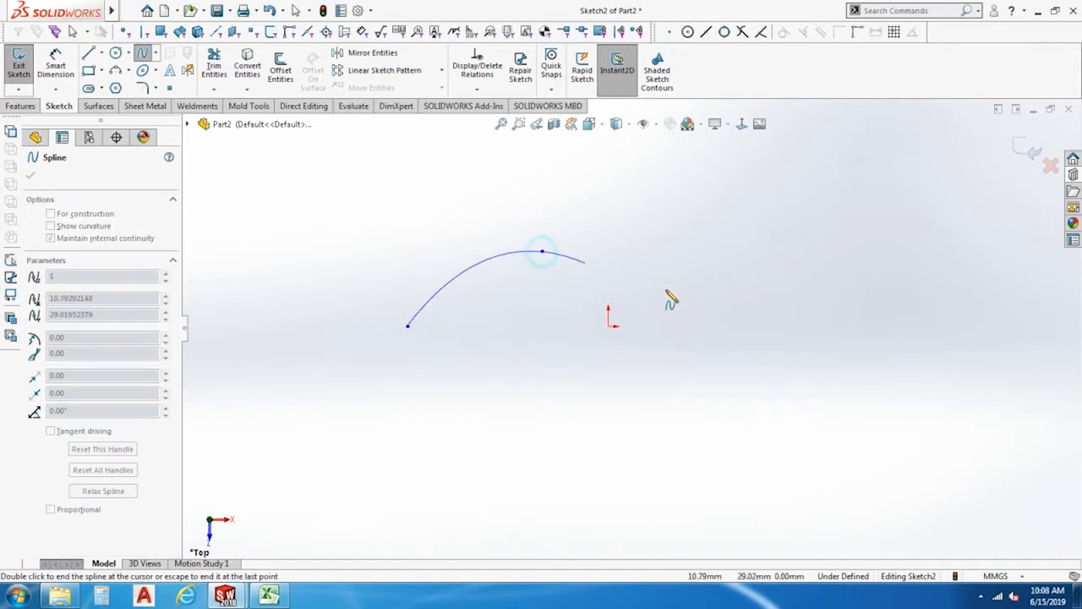
pyautogui.click(768, 338)
pyautogui.click(856, 268)
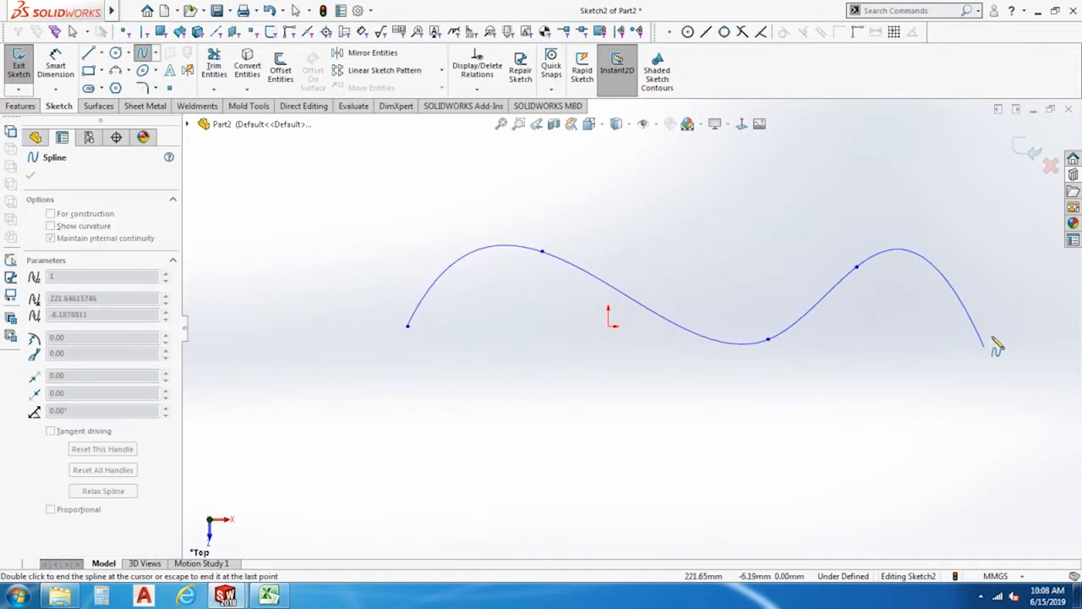
pyautogui.click(1020, 337)
pyautogui.press('Escape')
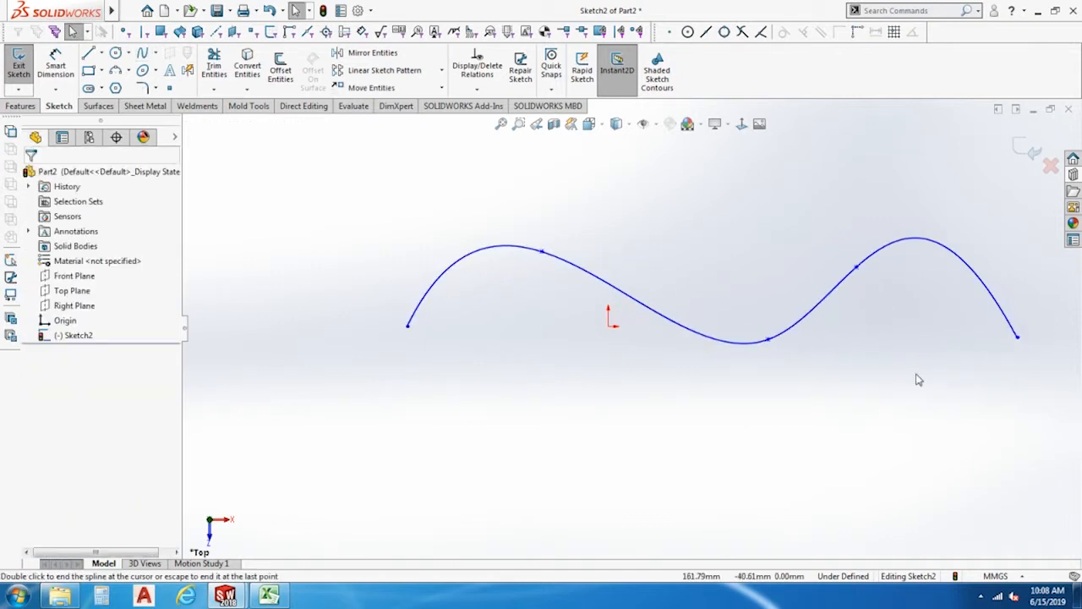
# Reshape the spline by moving its second point slightly down and to the left, and select the curve.
pyautogui.click(542, 251)
pyautogui.moveTo(542, 251); pyautogui.dragTo(520, 260)
pyautogui.click(483, 262)
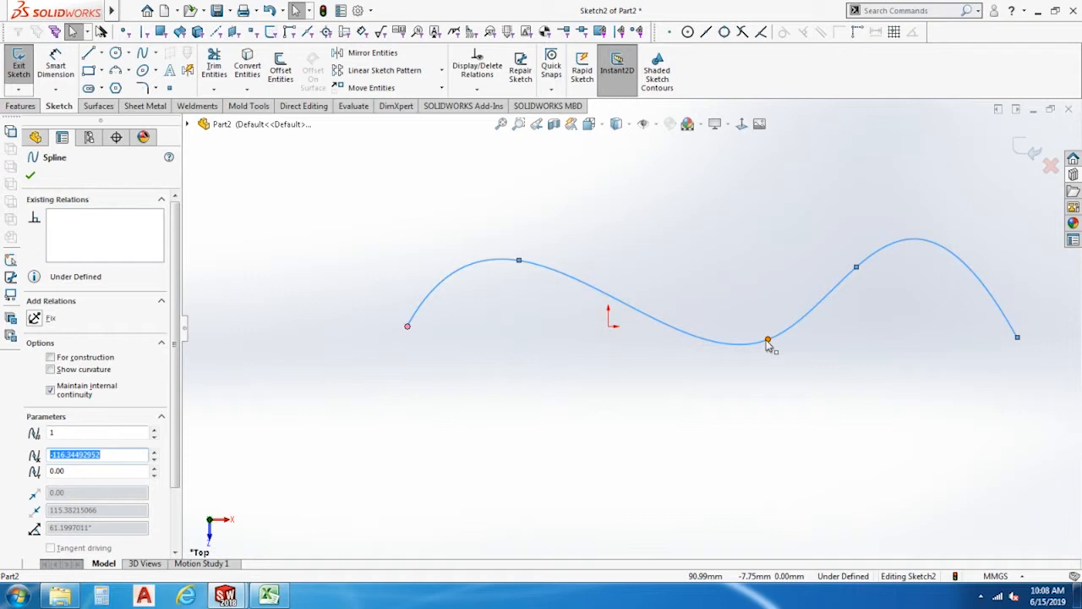
# Reshape the spline by moving its third and fourth points up and to the left.
pyautogui.moveTo(769, 346); pyautogui.dragTo(669, 292)
pyautogui.click(863, 273)
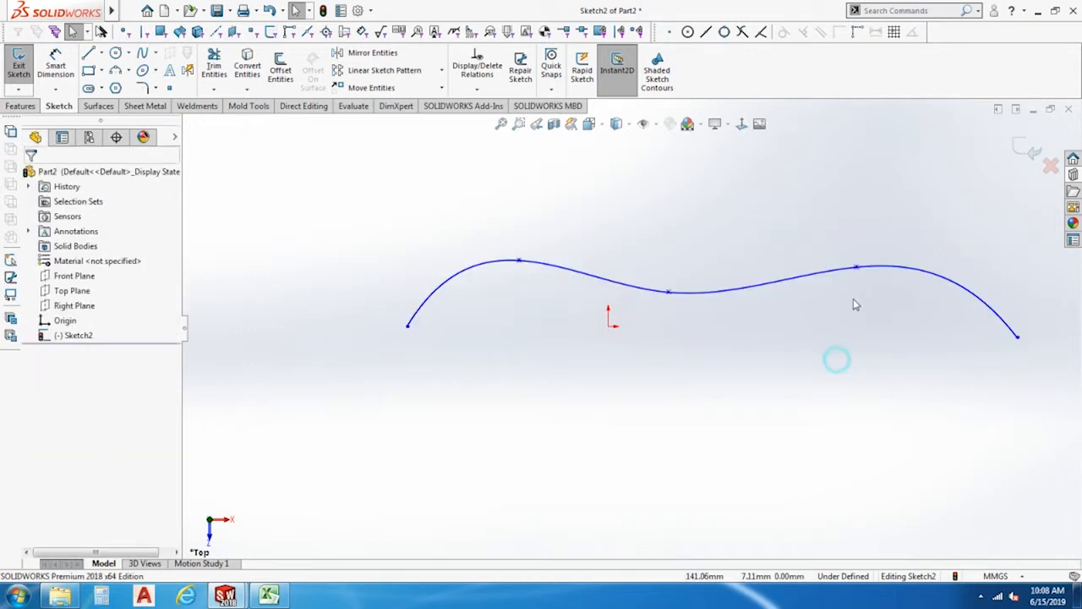
pyautogui.moveTo(857, 268); pyautogui.dragTo(796, 252)
pyautogui.click(808, 348)
pyautogui.scroll(4, 870, 348)
pyautogui.scroll(-3, 872, 348)
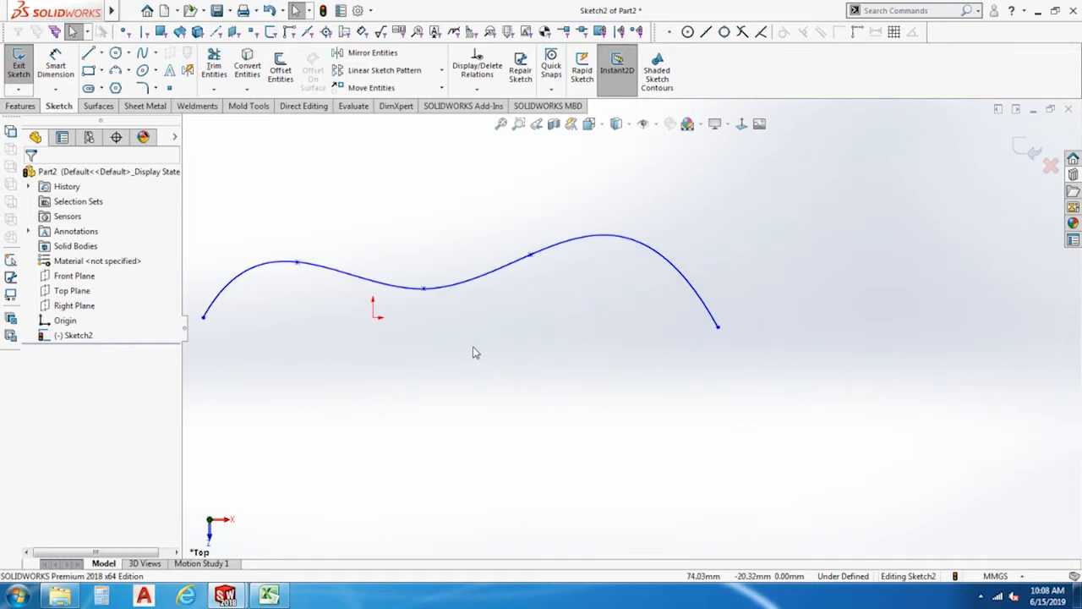
# Raise the spline's third point to about X 33.7, Y 78.5 mm to form a crest, and delete the whole spline.
pyautogui.moveTo(425, 290); pyautogui.dragTo(424, 205)
pyautogui.scroll(3, 521, 412)
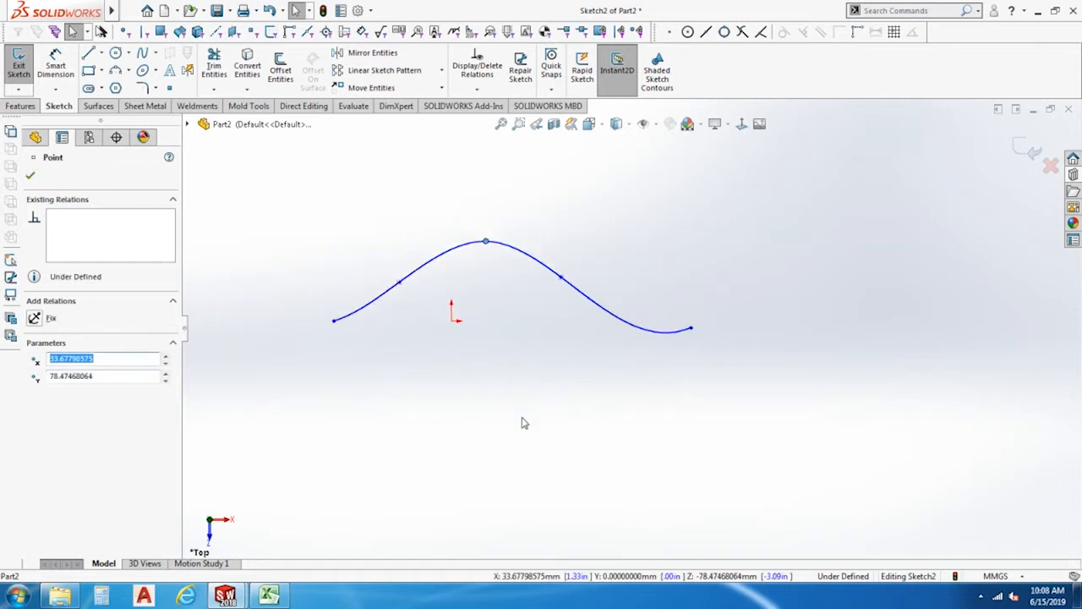
pyautogui.moveTo(746, 388); pyautogui.dragTo(371, 206)
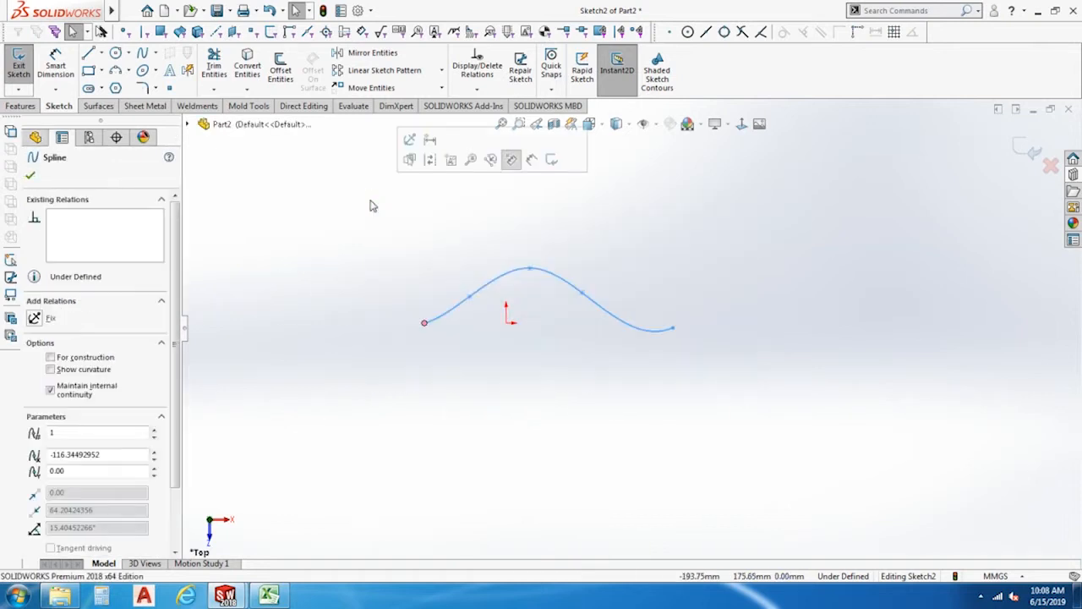
pyautogui.press('Delete')
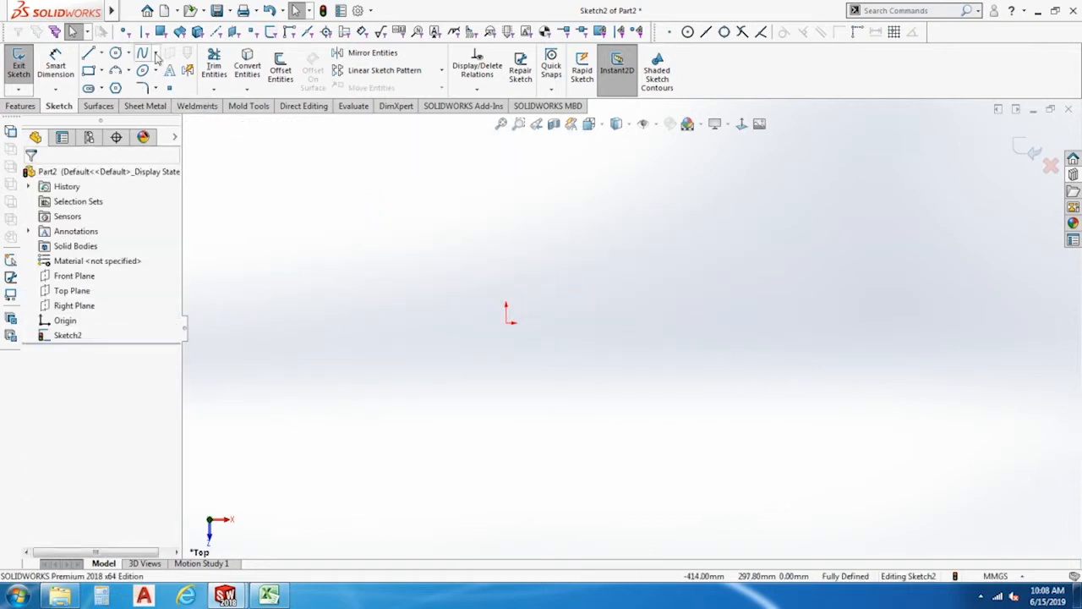
# Draw a style spline with five control vertices zigzagging above and below the origin, from its left to far on its right.
pyautogui.click(155, 54)
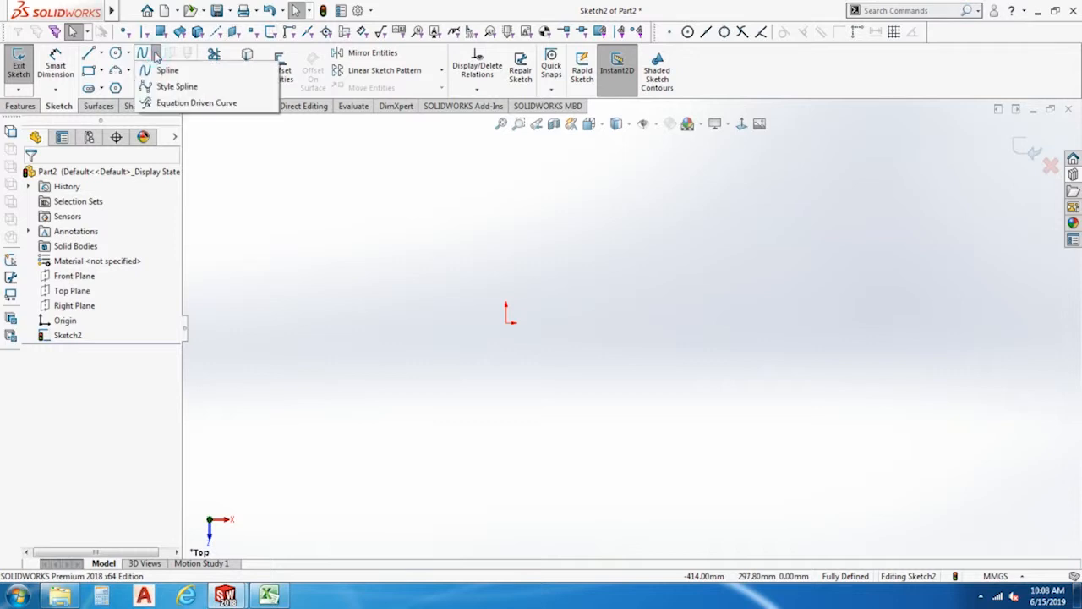
pyautogui.click(175, 86)
pyautogui.click(345, 313)
pyautogui.click(429, 248)
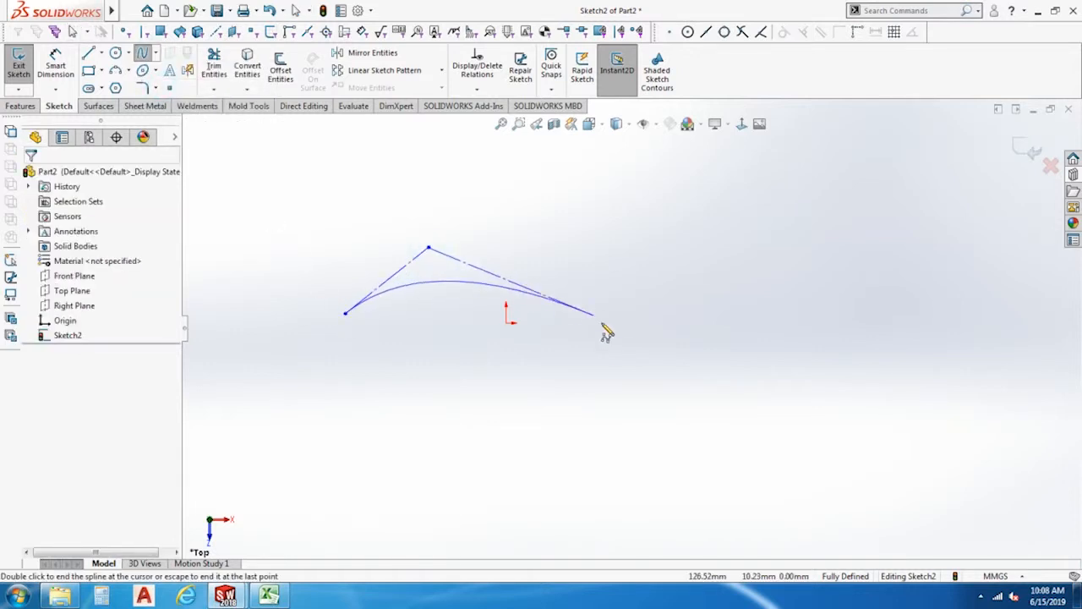
pyautogui.click(610, 336)
pyautogui.click(713, 274)
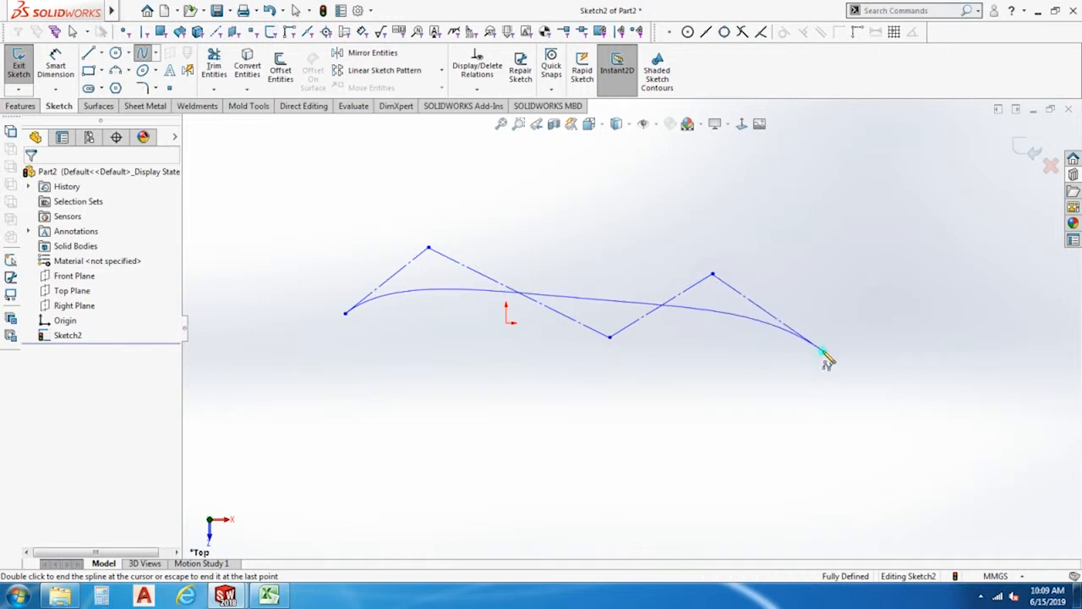
pyautogui.doubleClick(824, 351)
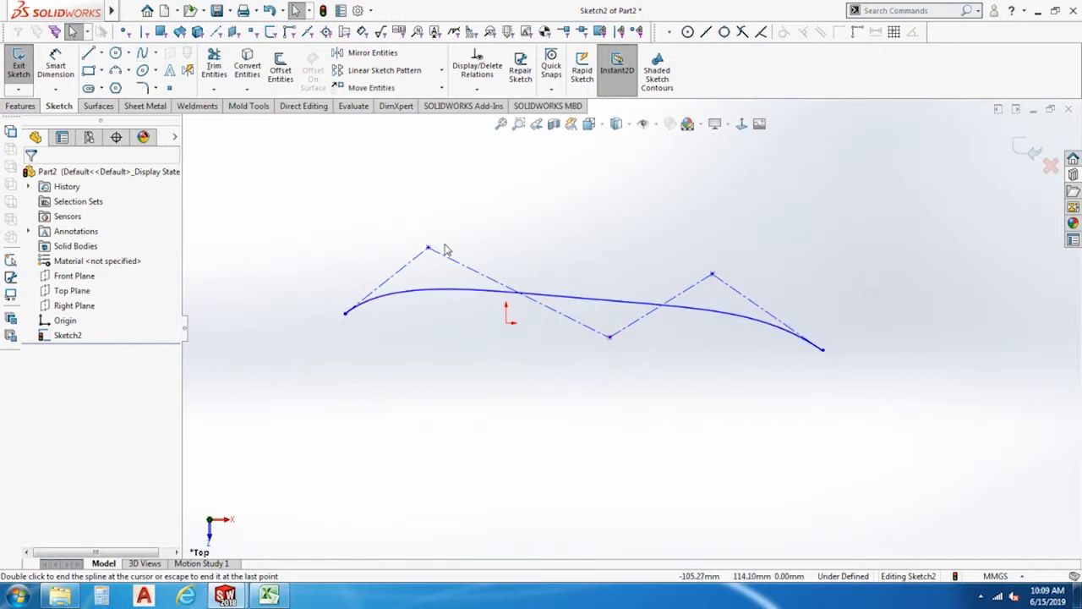
# Stretch the style spline's control polygon: second vertex far up, third down and left, fourth up to about X 291, Y 179 mm.
pyautogui.moveTo(428, 248); pyautogui.dragTo(457, 135)
pyautogui.moveTo(610, 343); pyautogui.dragTo(567, 373)
pyautogui.click(713, 272)
pyautogui.moveTo(712, 270)
pyautogui.mouseDown()
pyautogui.moveTo(739, 226)
pyautogui.moveTo(778, 196)
pyautogui.moveTo(711, 198)
pyautogui.mouseUp()
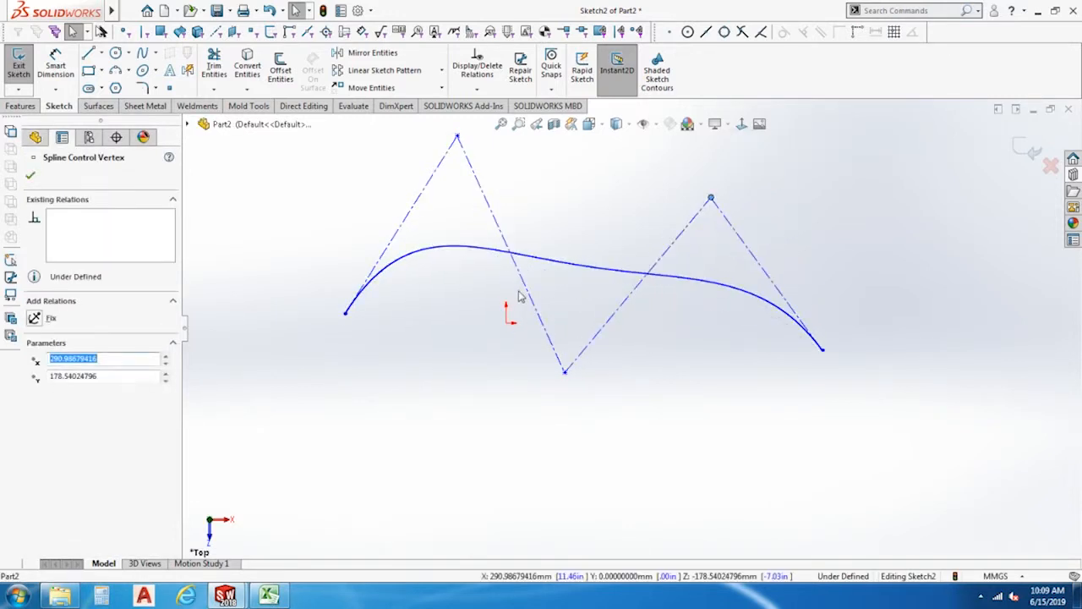
# Move the style spline, attach its start point to the origin, and place its second control vertex at about X 98, Y 169 mm.
pyautogui.moveTo(563, 272); pyautogui.dragTo(543, 254)
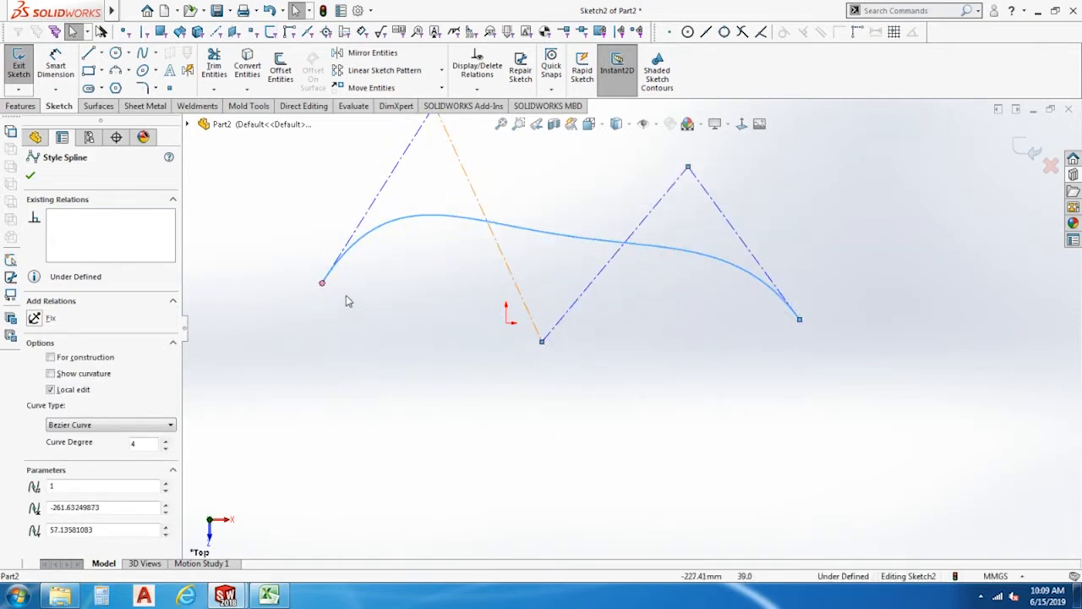
pyautogui.press('Escape')
pyautogui.moveTo(324, 286); pyautogui.dragTo(673, 326)
pyautogui.moveTo(517, 201); pyautogui.dragTo(599, 255)
pyautogui.scroll(-4, 704, 286)
pyautogui.scroll(-2, 685, 324)
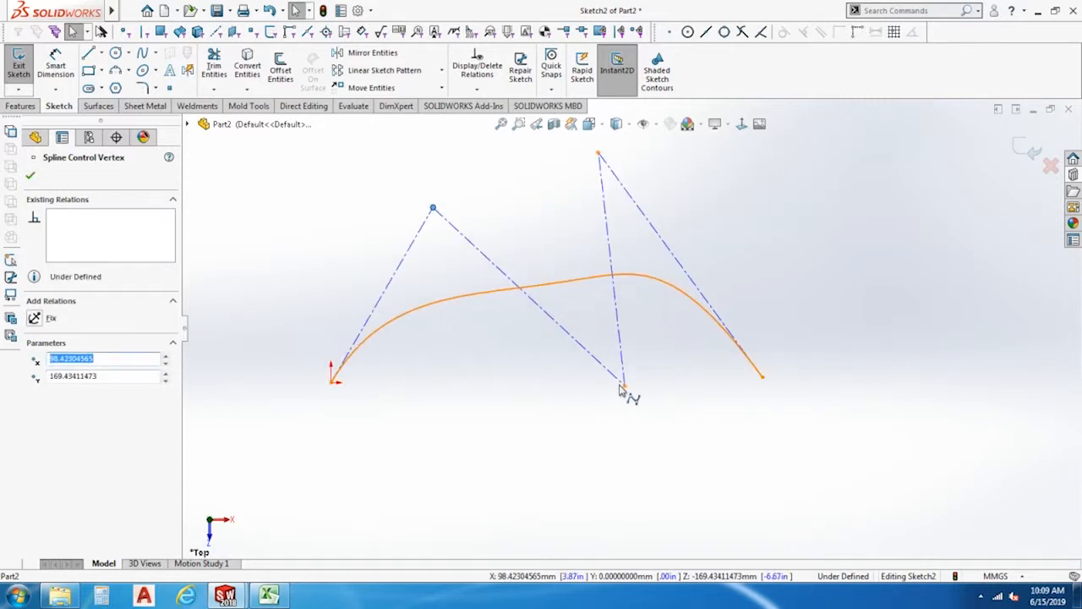
# Move the style spline's third control vertex to the left, and pull the curve itself down and to the right.
pyautogui.moveTo(620, 383); pyautogui.dragTo(563, 376)
pyautogui.click(542, 285)
pyautogui.moveTo(544, 285); pyautogui.dragTo(574, 324)
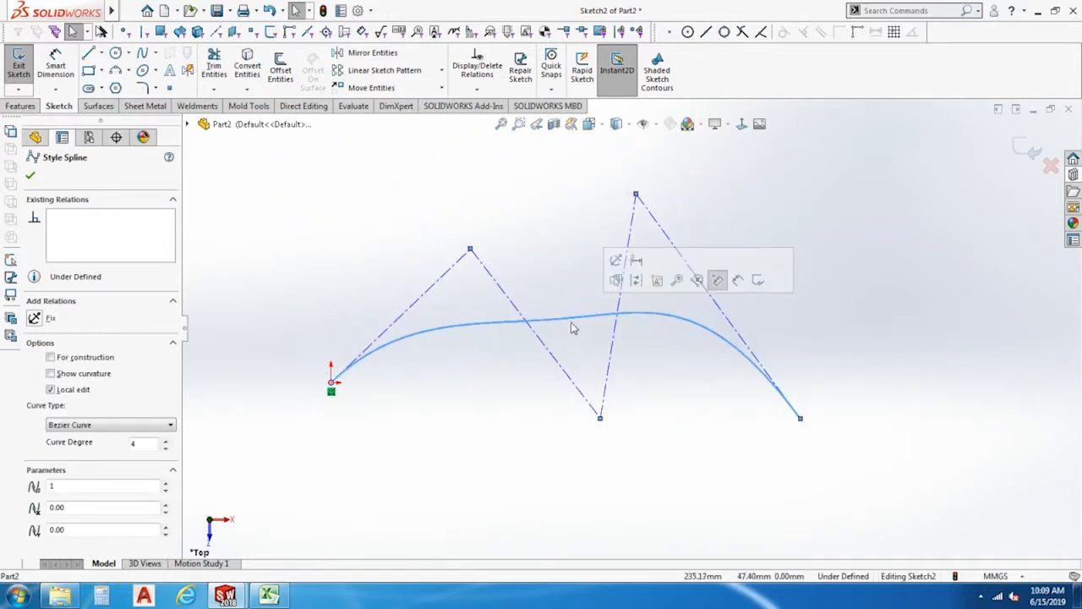
# Try to delete the four control polygon lines of the style spline.
pyautogui.click(607, 411)
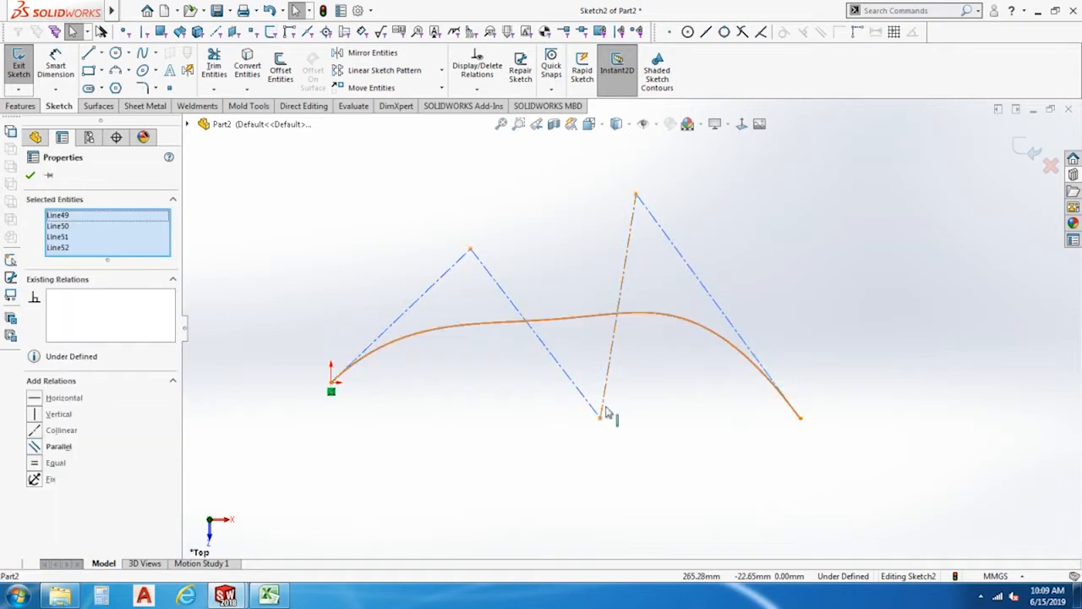
pyautogui.press('Delete')
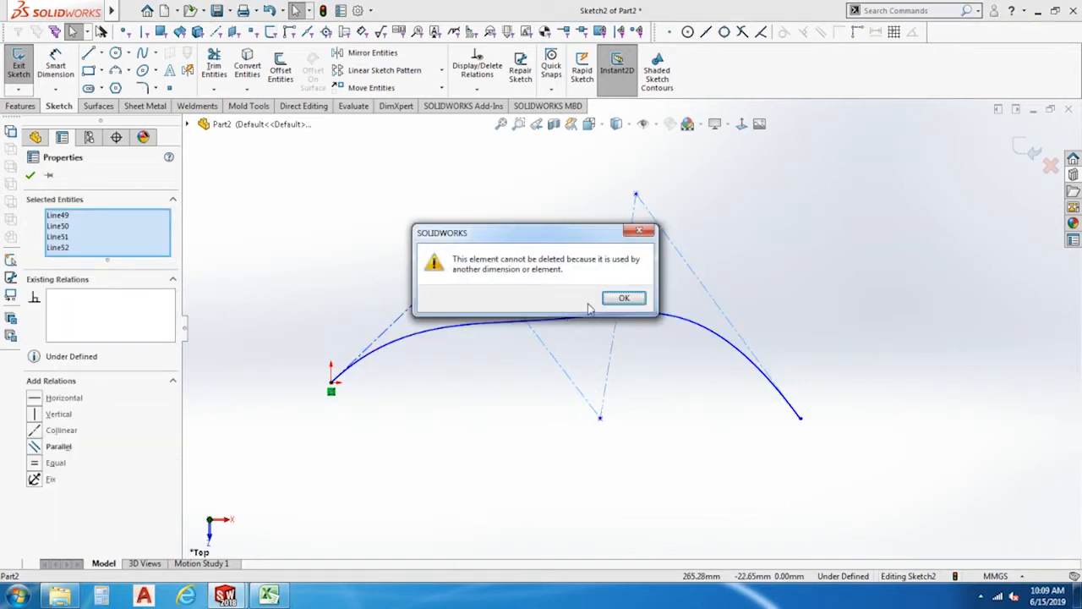
pyautogui.click(623, 299)
pyautogui.click(639, 299)
pyautogui.click(633, 299)
# Delete the entire style spline, clearing the sketch.
pyautogui.click(694, 416)
pyautogui.hotkey('ctrl', 'a')
pyautogui.press('Delete')
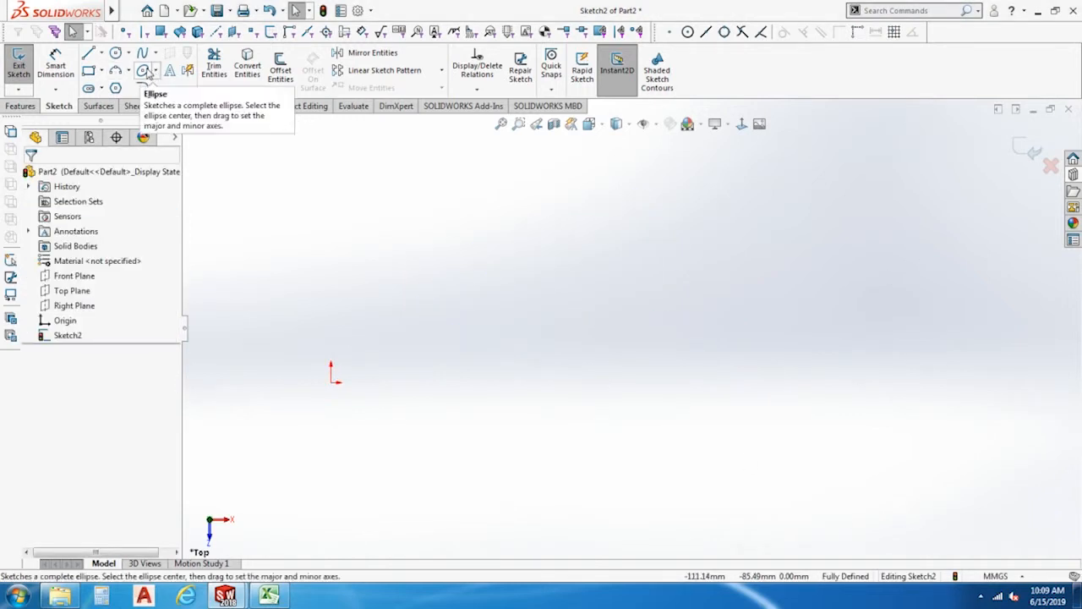
pyautogui.click(147, 73)
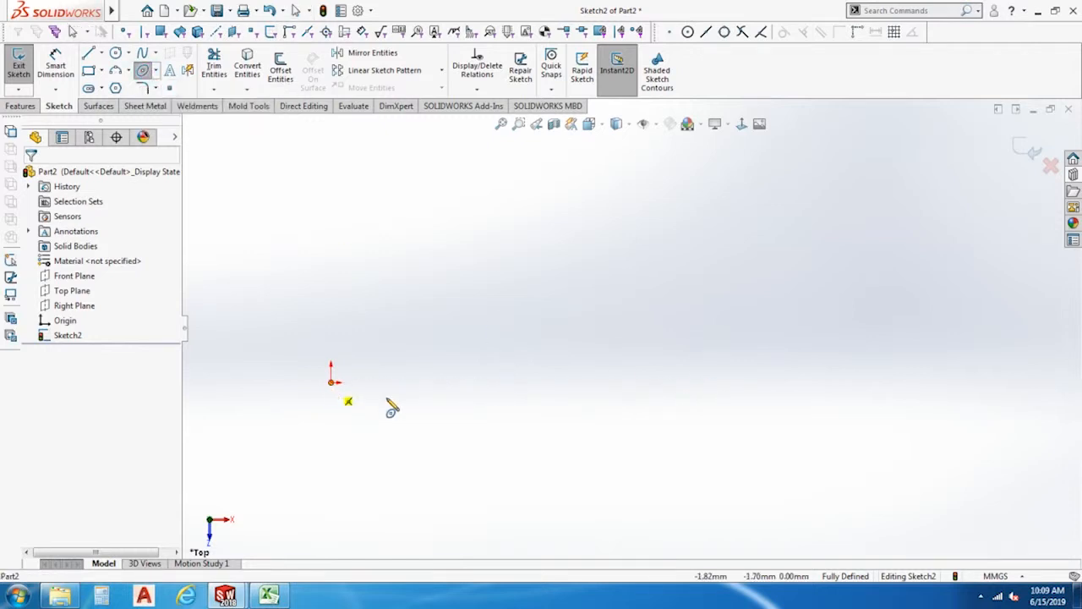
pyautogui.click(502, 125)
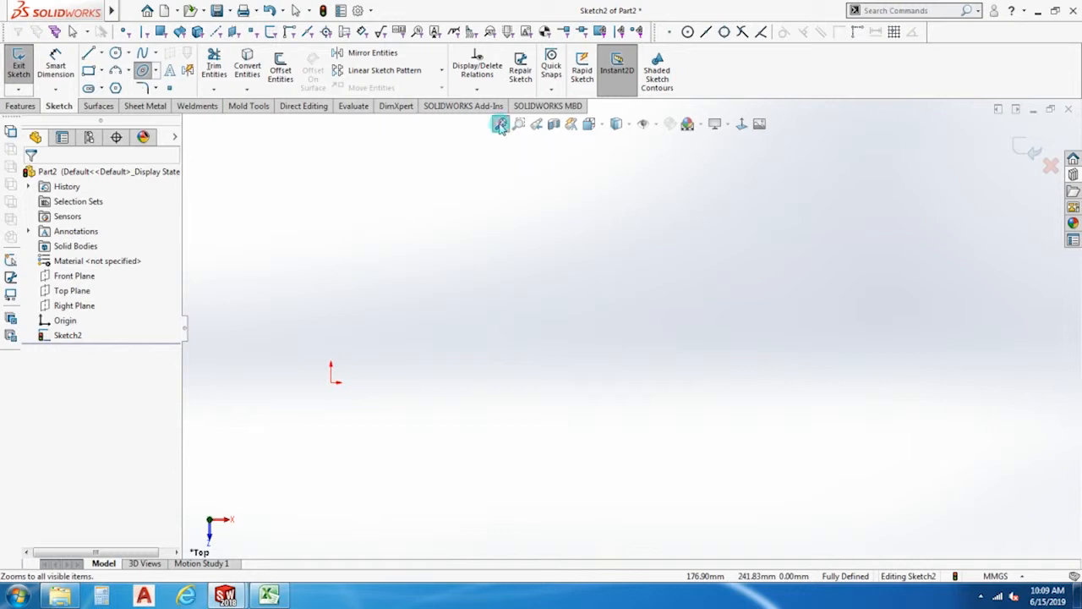
pyautogui.press('Escape')
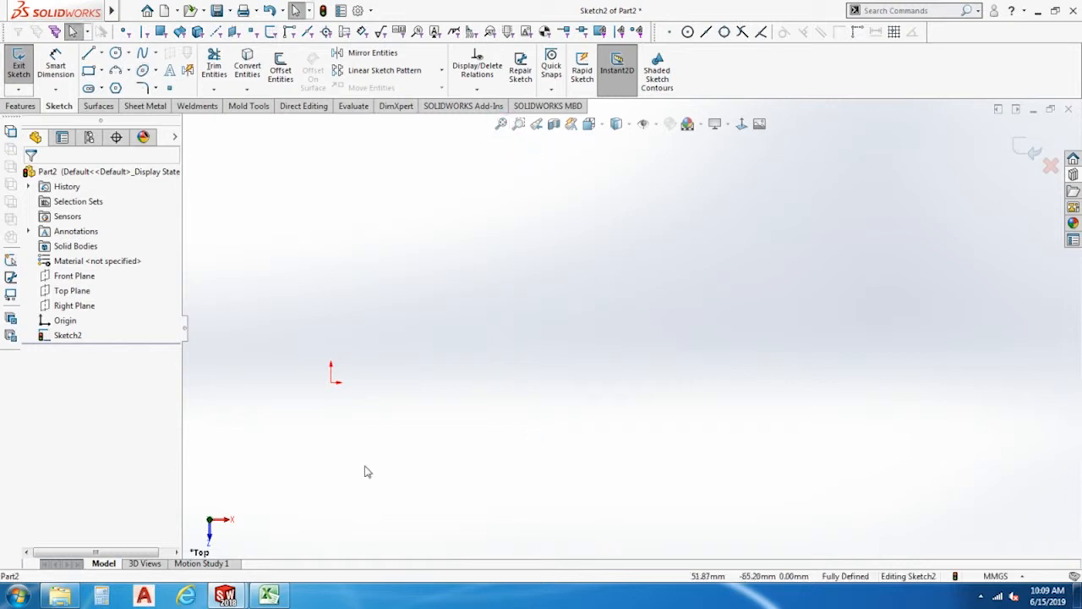
# Draw an ellipse centred on the origin with a horizontal radius of about 123 mm and a vertical radius of about 62 mm.
pyautogui.click(141, 72)
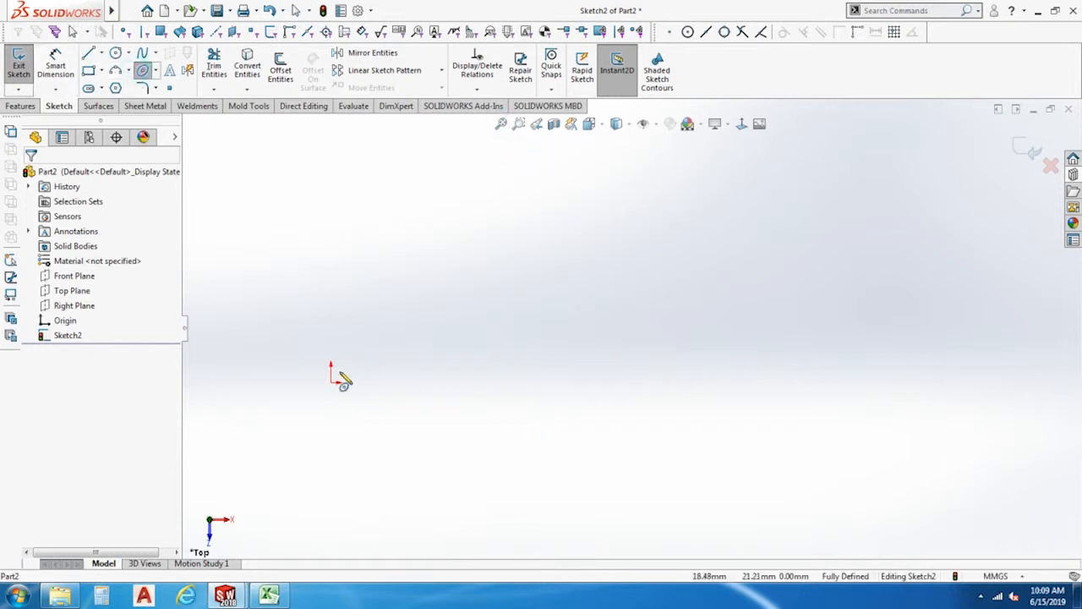
pyautogui.click(331, 382)
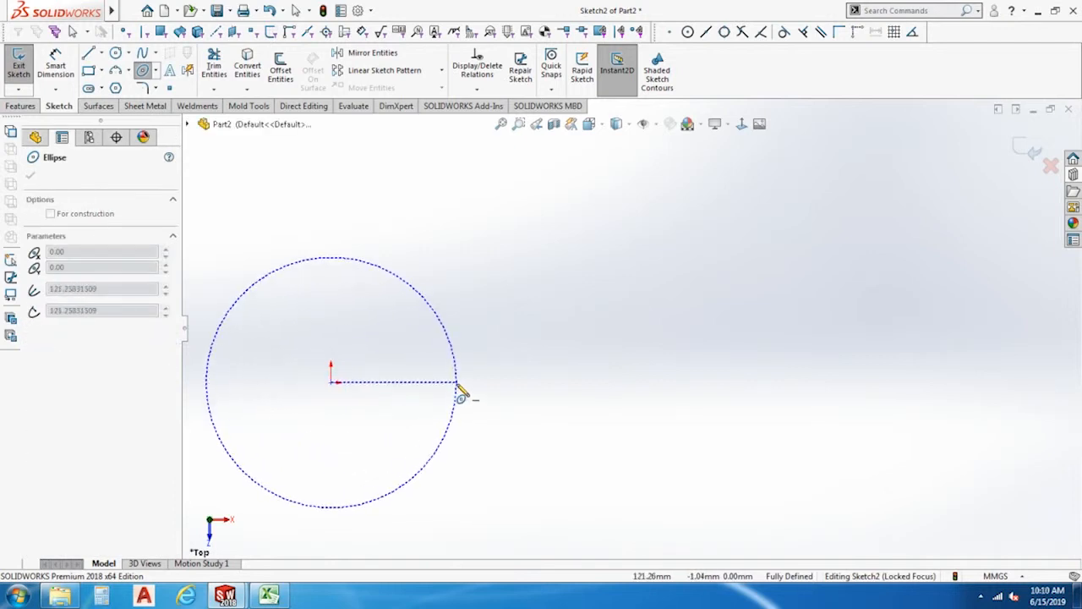
pyautogui.click(458, 382)
pyautogui.click(422, 320)
pyautogui.scroll(4, 467, 472)
pyautogui.scroll(-3, 465, 329)
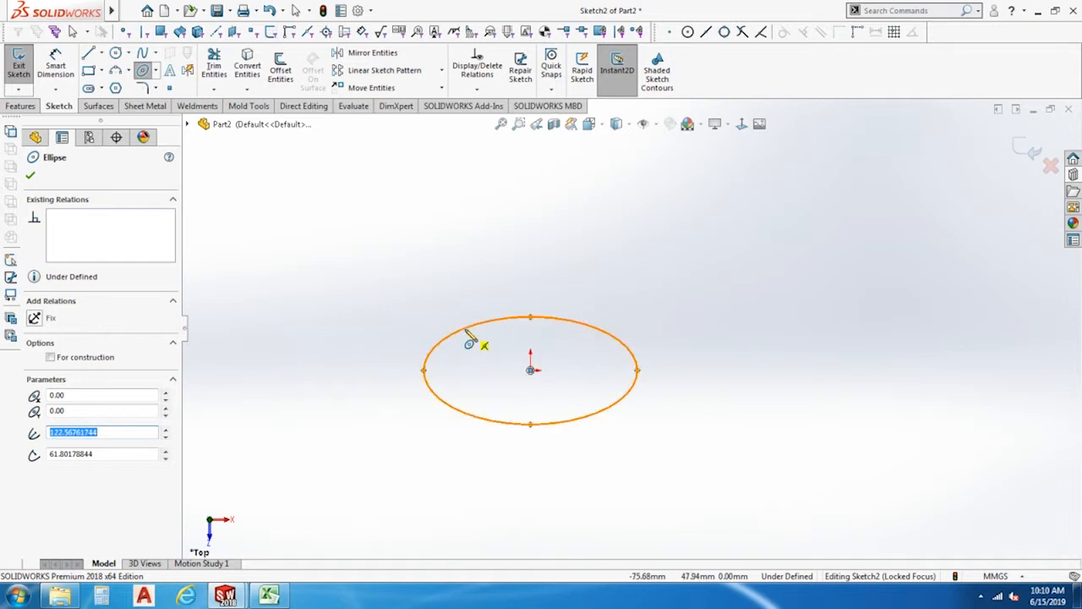
# Draw a partial ellipse centred at about X -828, Y -187 mm with radii of about 329 and 268 mm, open at the upper left.
pyautogui.click(157, 71)
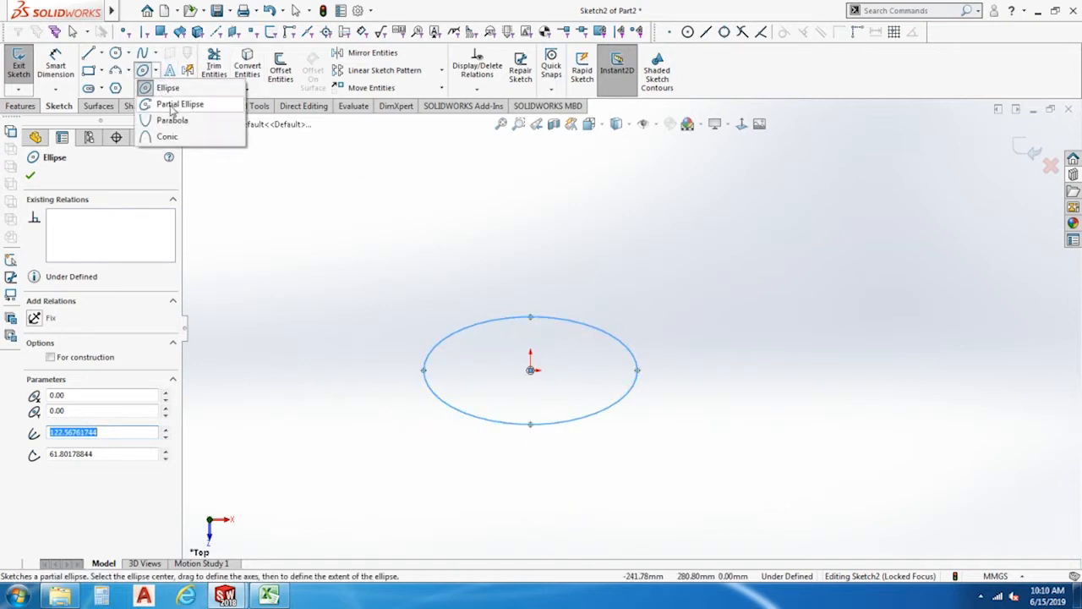
pyautogui.click(170, 104)
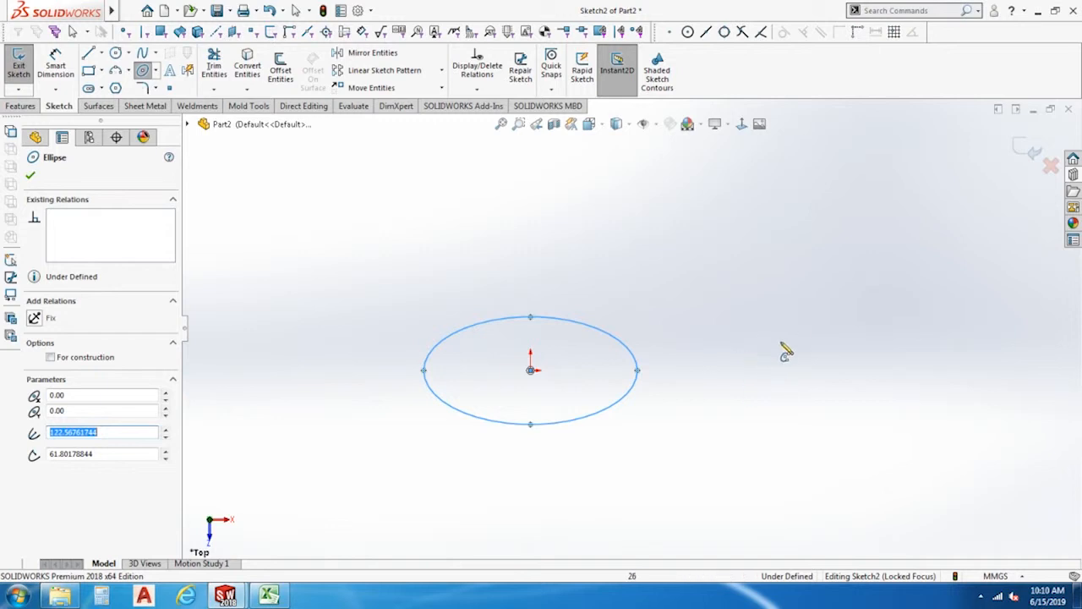
pyautogui.scroll(-1, 495, 404)
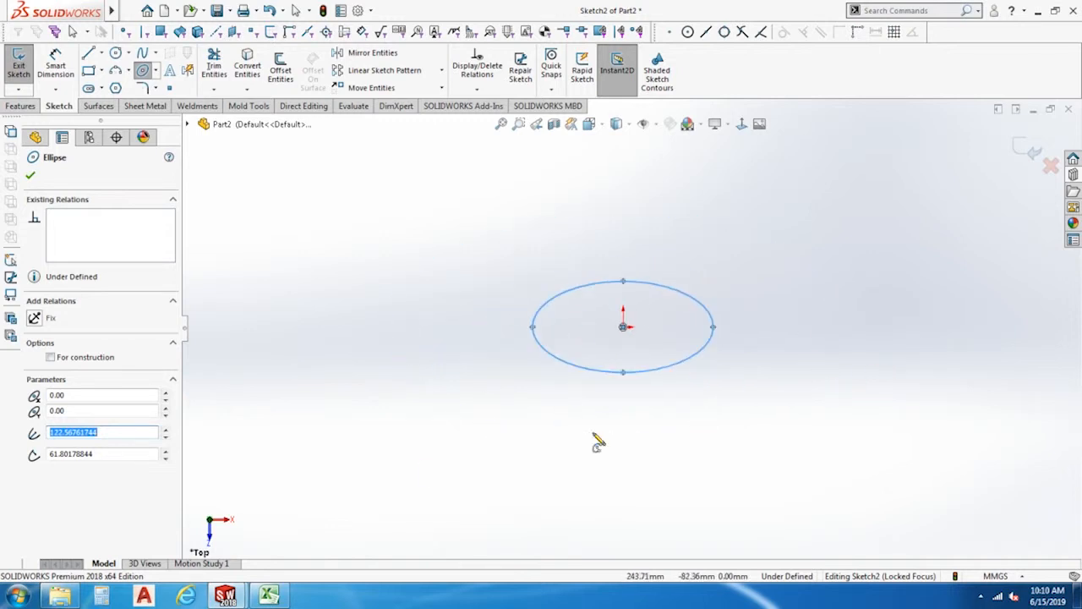
pyautogui.scroll(3, 736, 309)
pyautogui.click(331, 394)
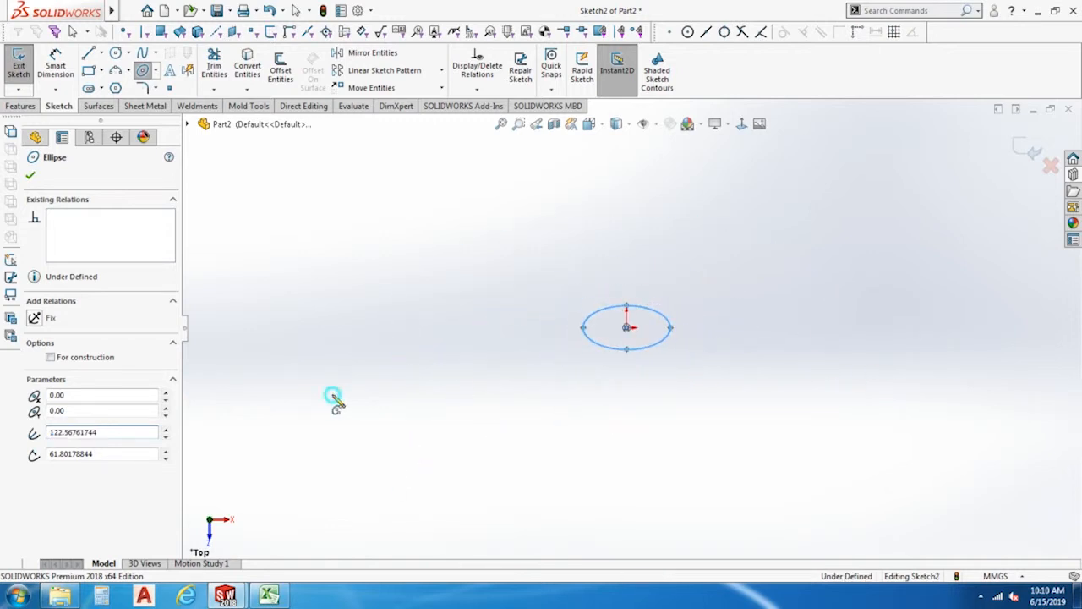
pyautogui.click(449, 394)
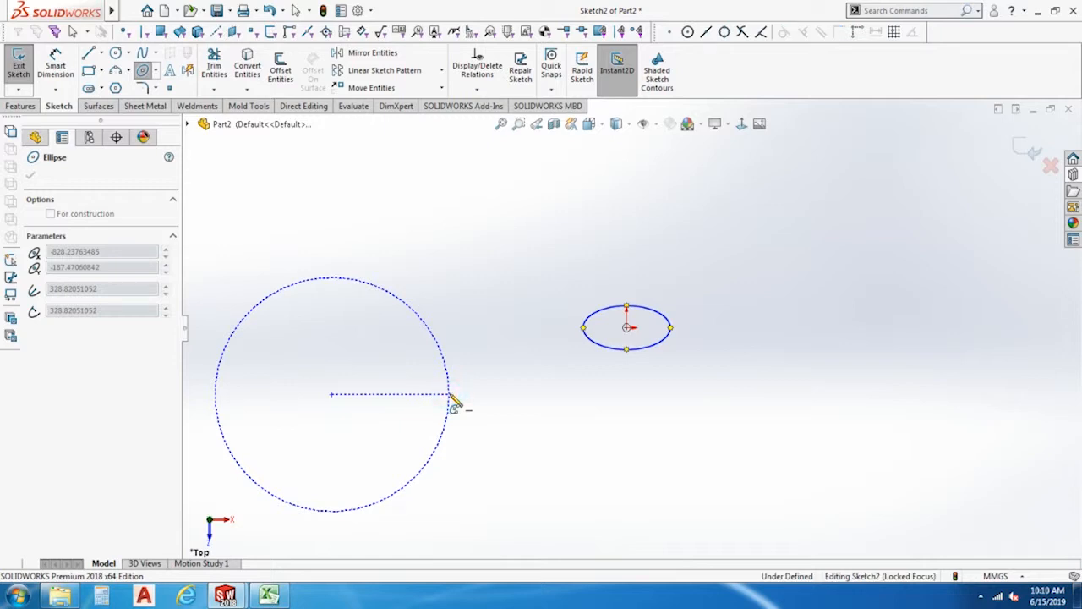
pyautogui.click(452, 304)
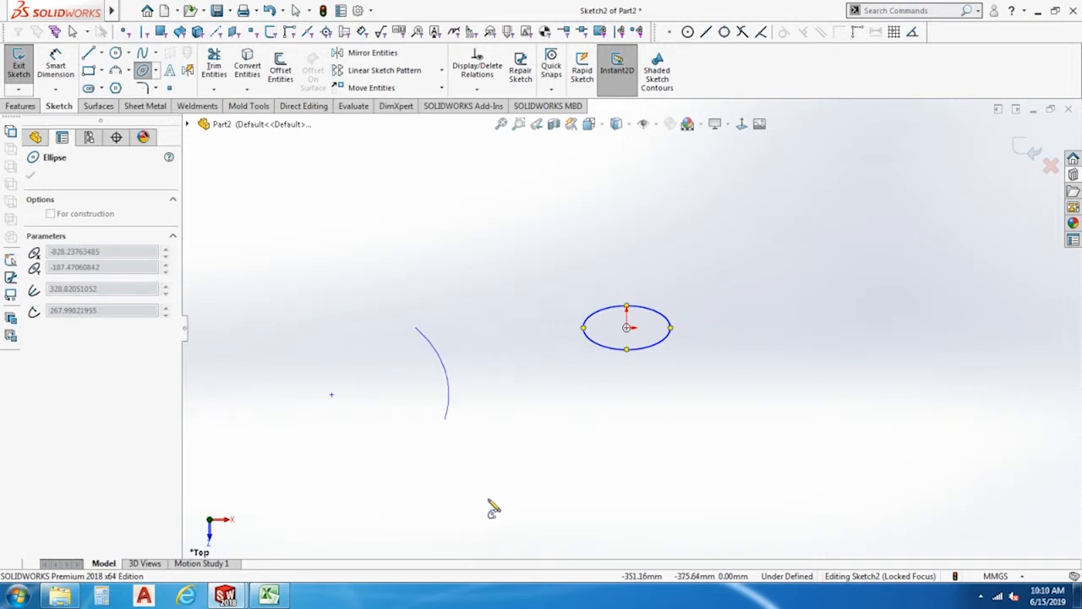
pyautogui.click(248, 432)
pyautogui.press('Escape')
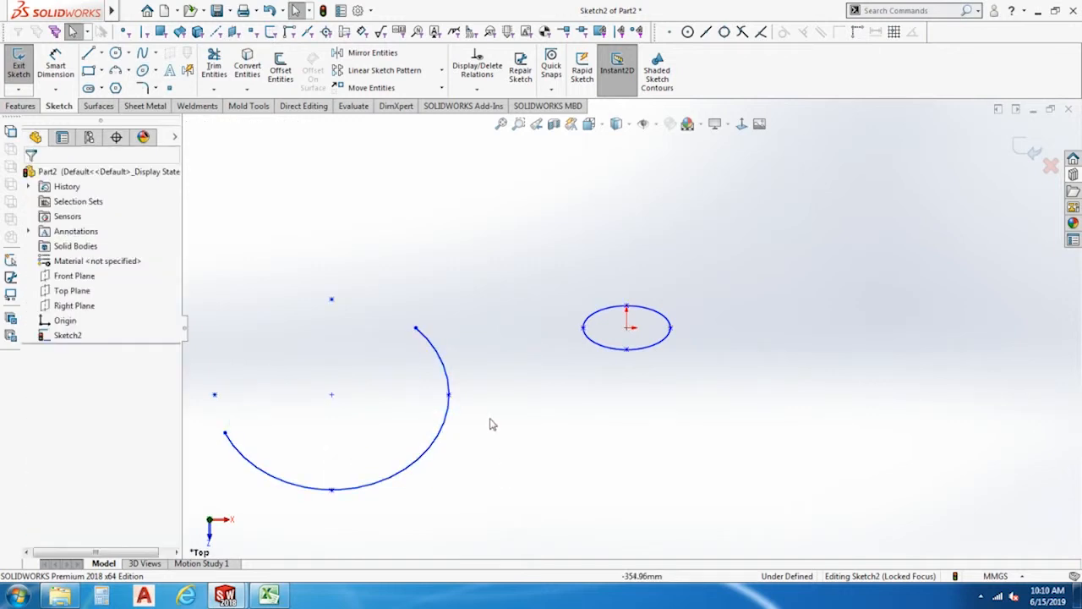
# Draw a parabola with its focus at about X 409, Y -281 mm and its apex about 181 mm above, ending at about X 1075 and X 82 mm.
pyautogui.click(154, 74)
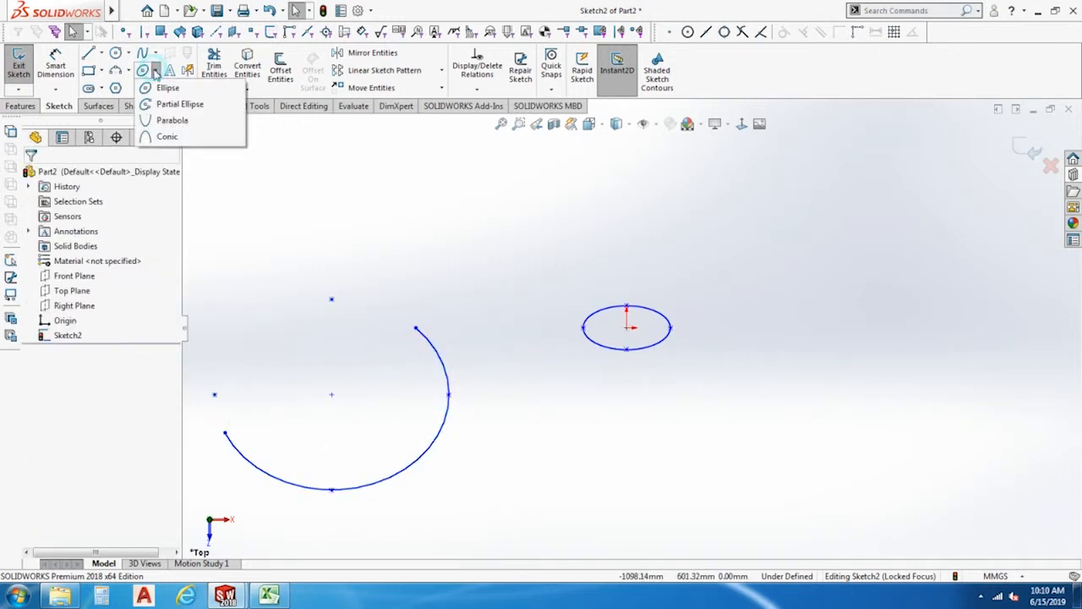
pyautogui.click(169, 137)
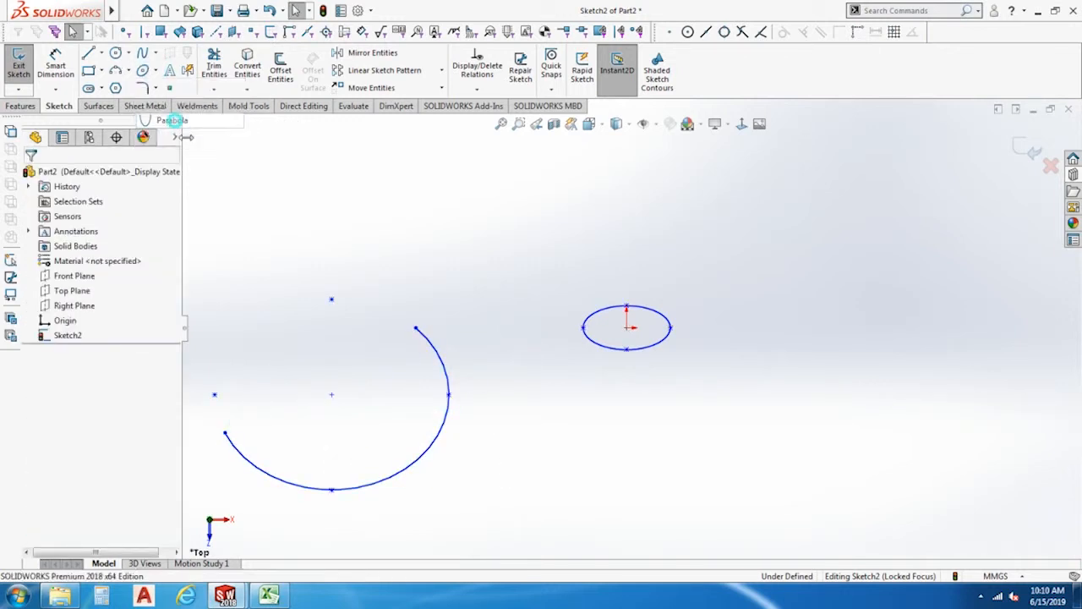
pyautogui.click(773, 431)
pyautogui.scroll(-3, 871, 431)
pyautogui.scroll(1, 808, 449)
pyautogui.scroll(4, 799, 448)
pyautogui.scroll(-4, 787, 448)
pyautogui.scroll(4, 786, 450)
pyautogui.scroll(2, 785, 448)
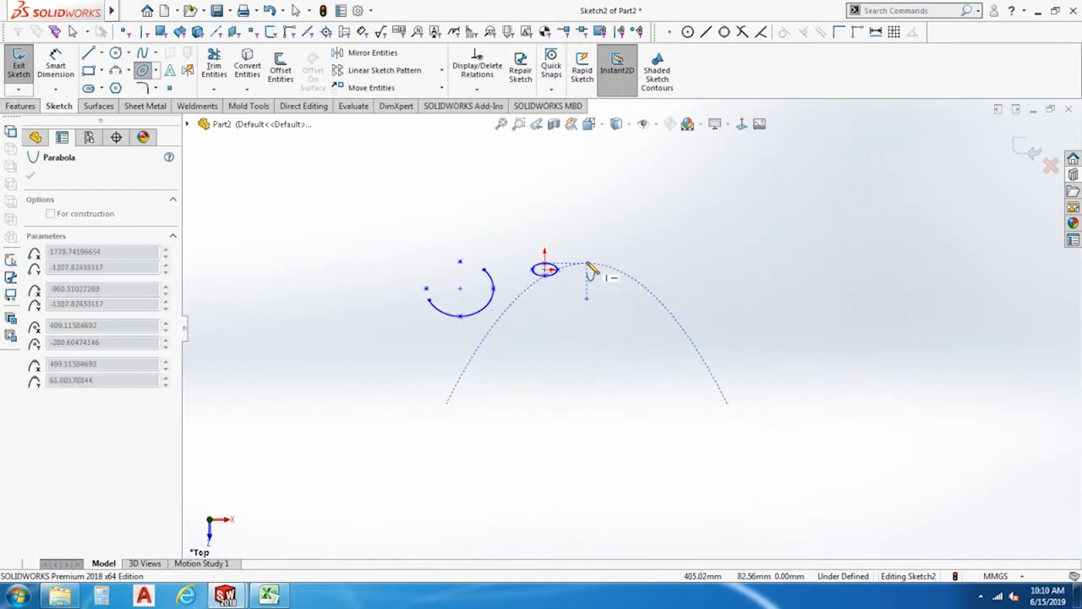
pyautogui.scroll(-2, 590, 291)
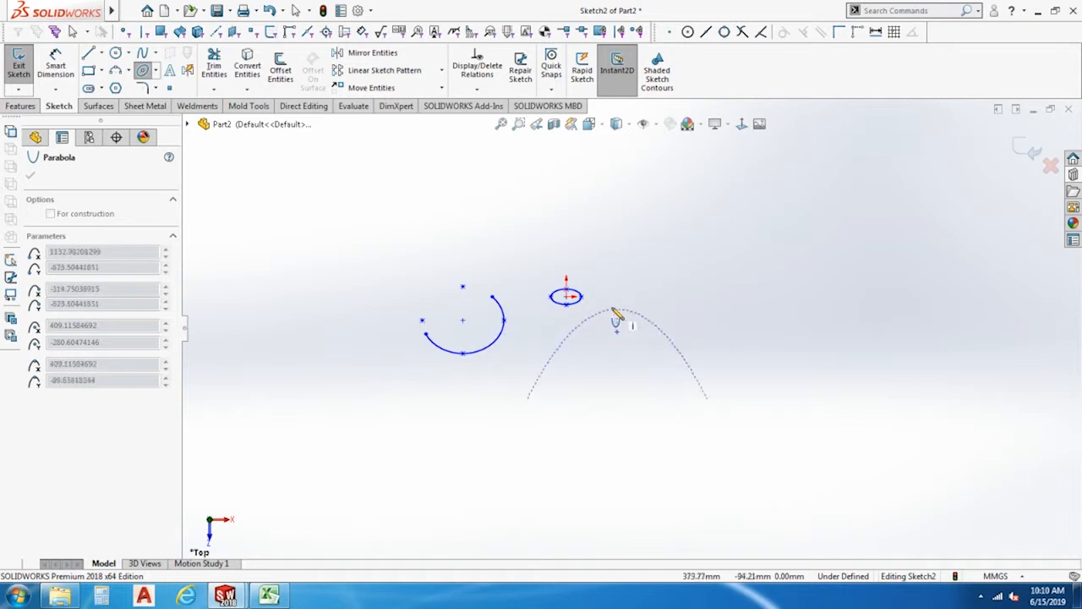
pyautogui.click(618, 310)
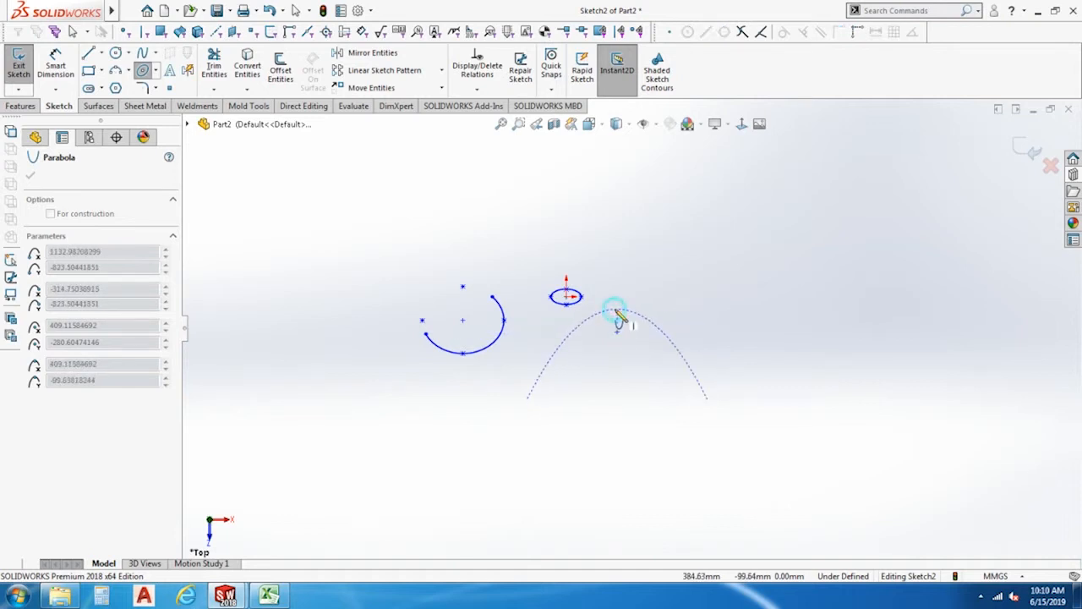
pyautogui.click(717, 385)
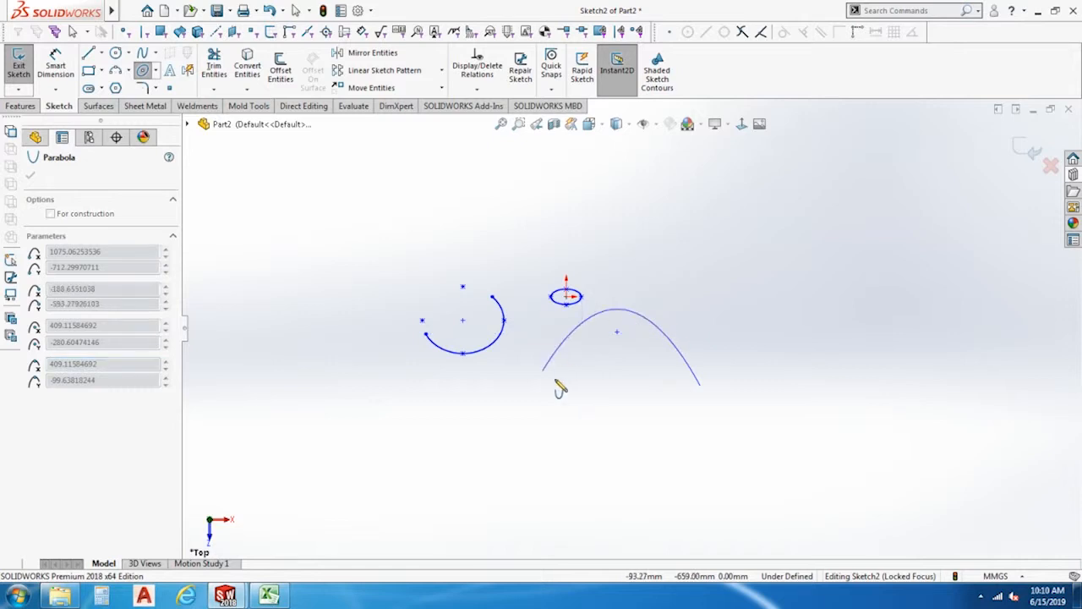
pyautogui.click(592, 351)
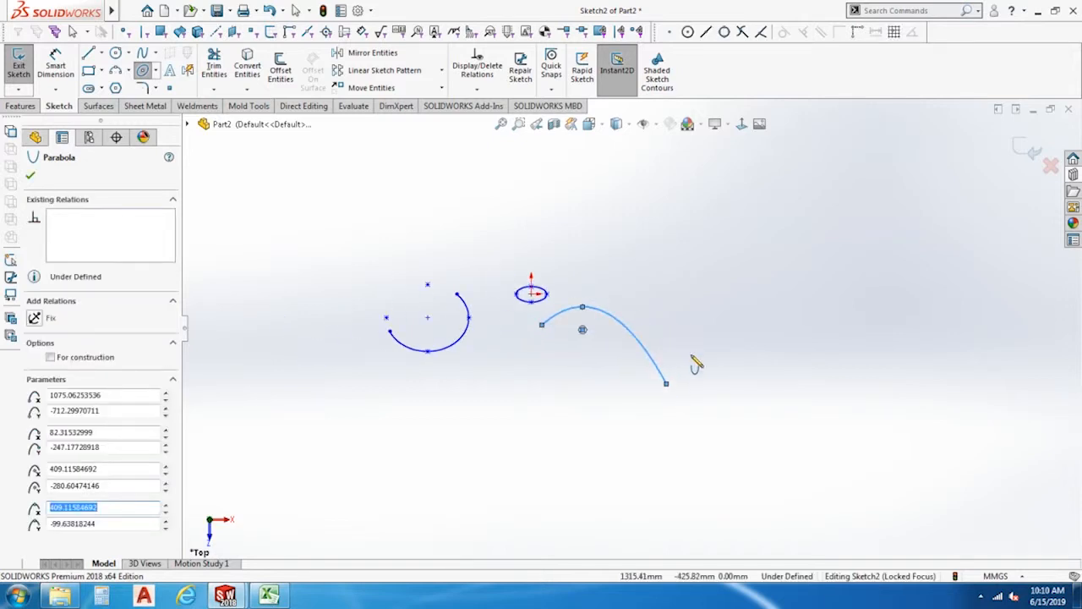
# Draw a conic curve to the lower right of the parabola, with level endpoints and a rho of about 0.64.
pyautogui.click(156, 75)
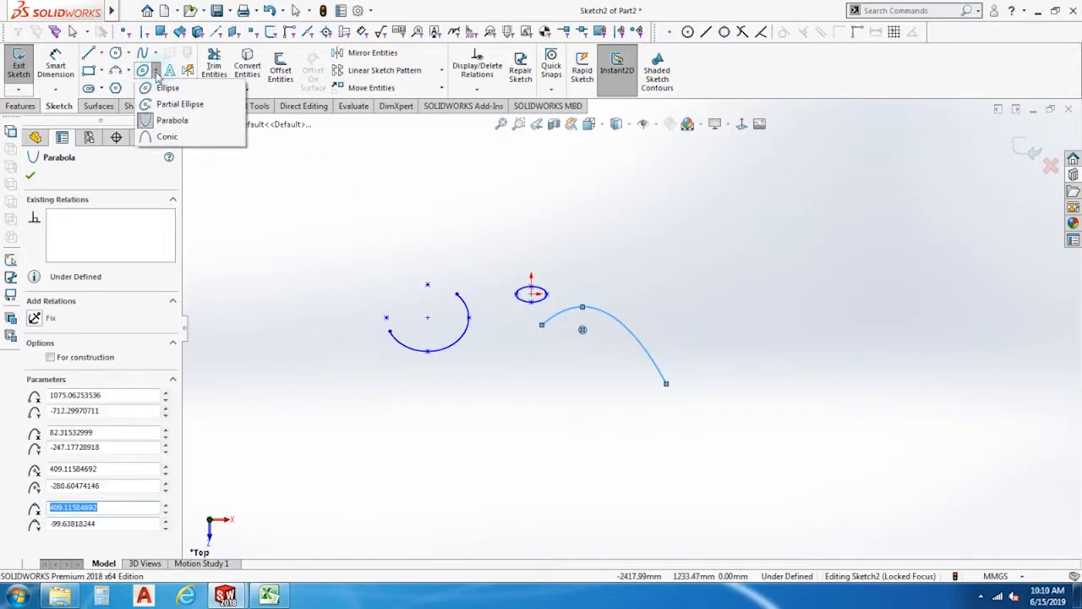
pyautogui.click(176, 145)
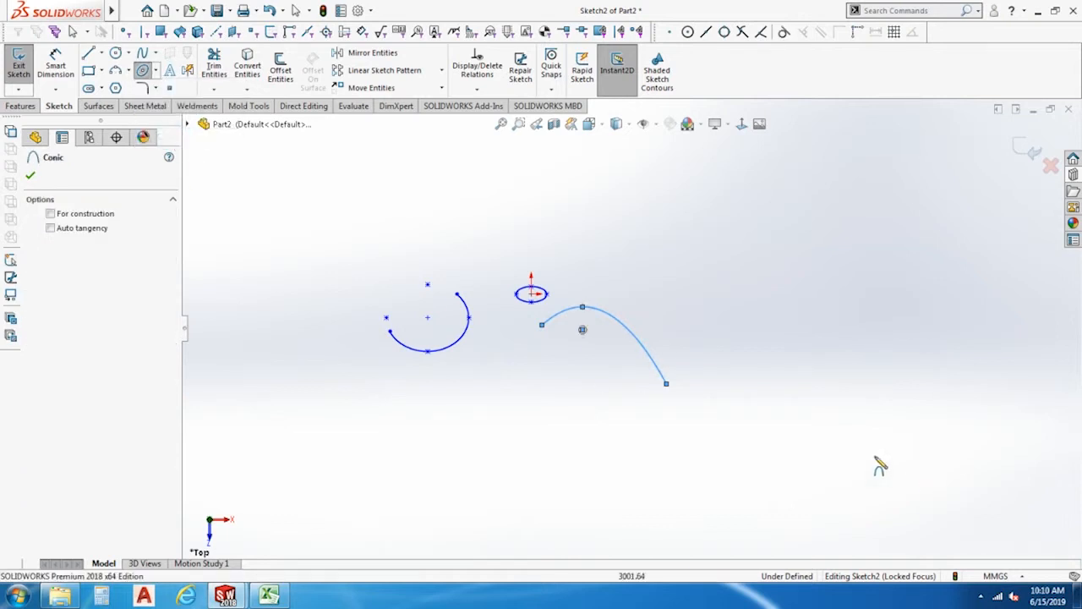
pyautogui.click(783, 397)
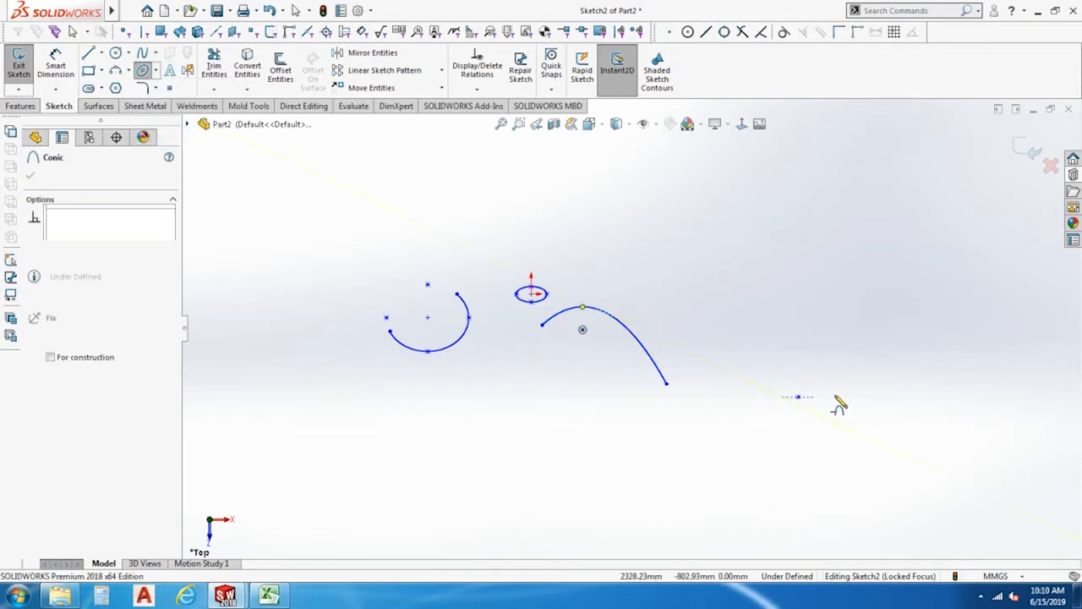
pyautogui.click(894, 398)
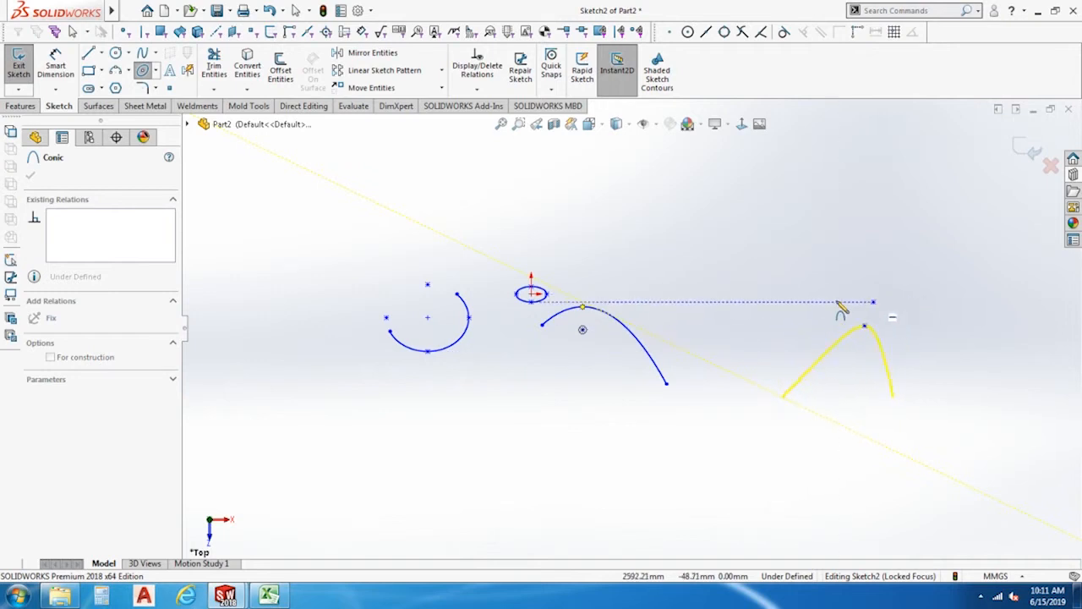
pyautogui.click(834, 307)
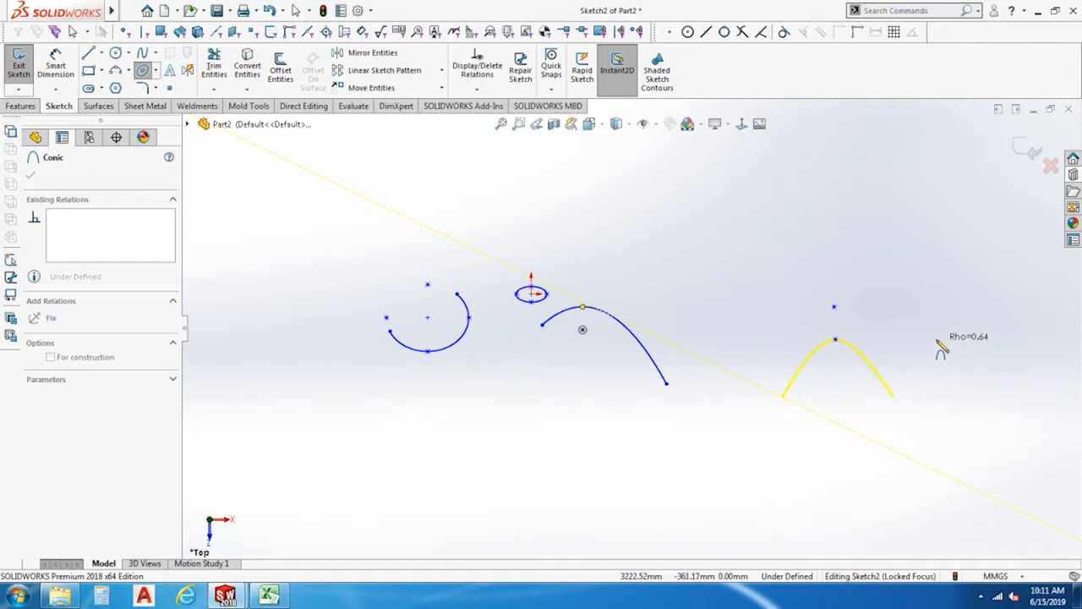
pyautogui.click(935, 352)
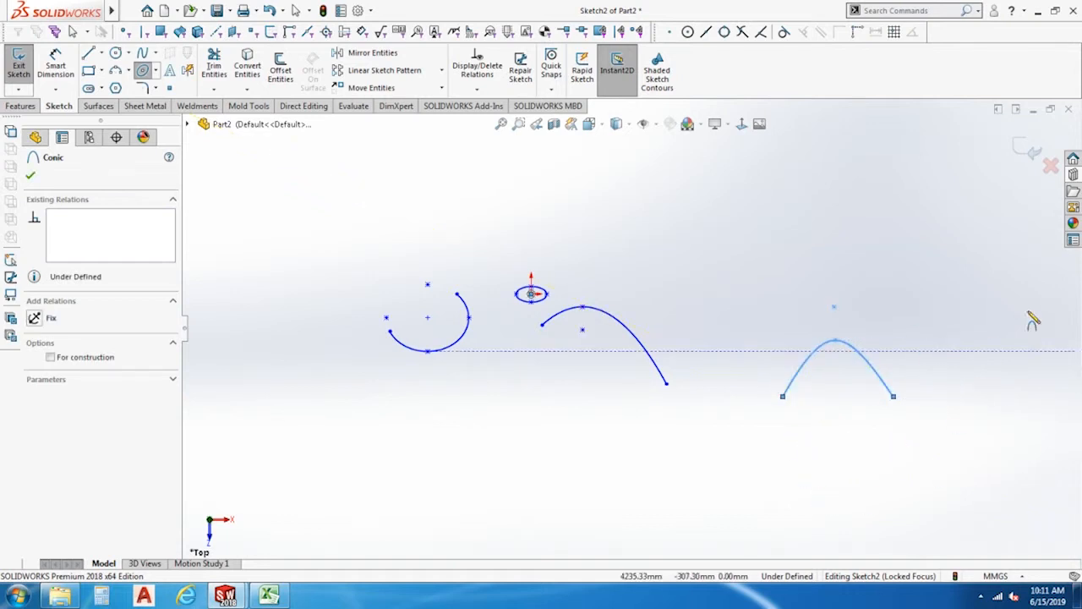
# Draw a second, asymmetric conic curve above the parabola, with level endpoints and its top vertex shifted towards the right end.
pyautogui.click(640, 238)
pyautogui.click(781, 239)
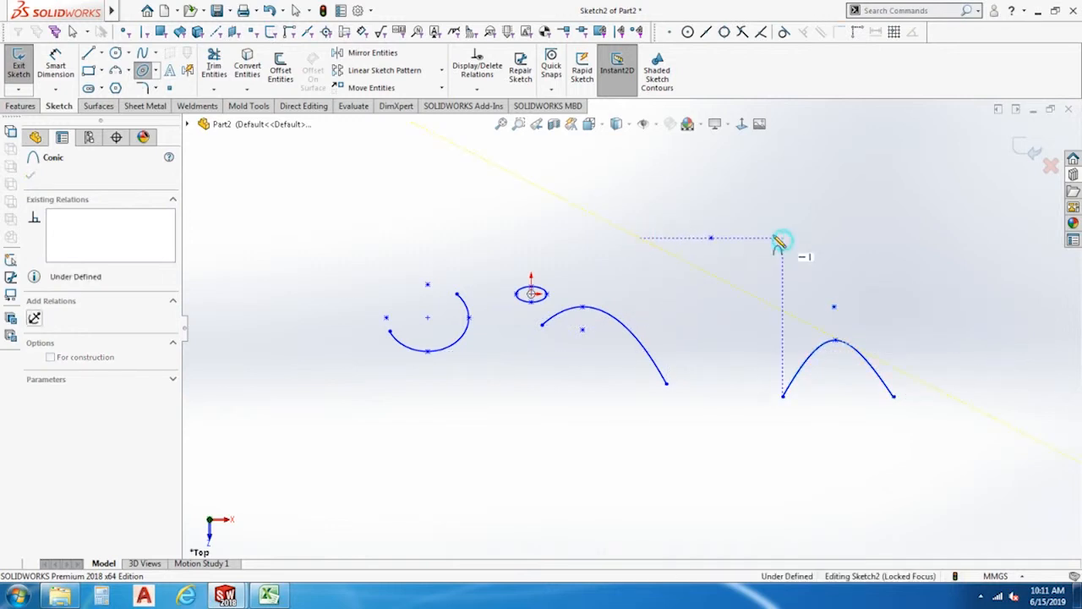
pyautogui.click(755, 166)
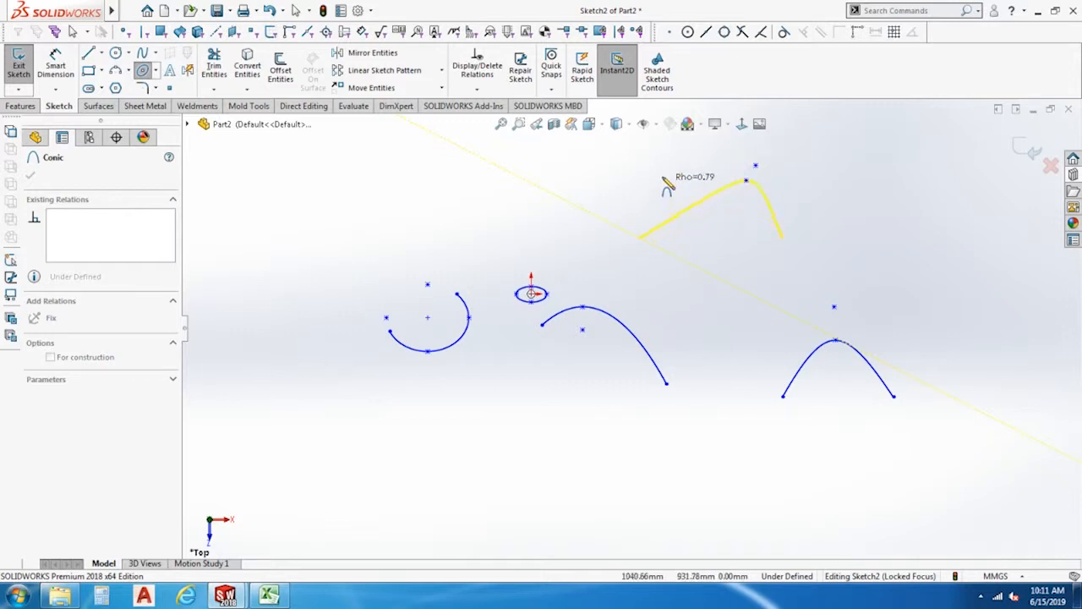
pyautogui.click(674, 196)
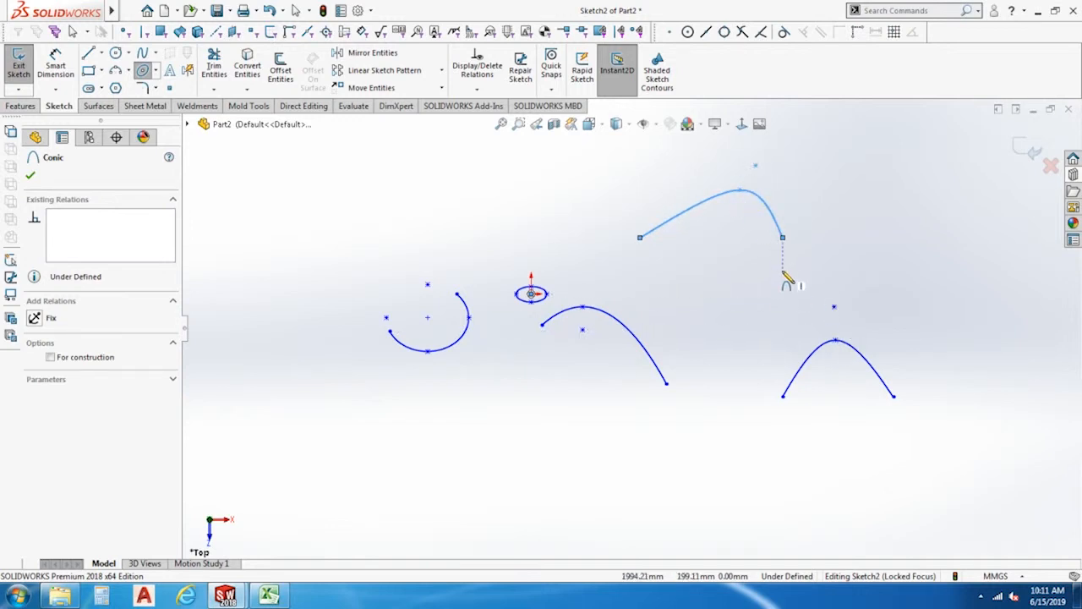
# Select all the ellipses, parabola and conics in the sketch and delete them.
pyautogui.press('Escape')
pyautogui.hotkey('ctrl', 'a')
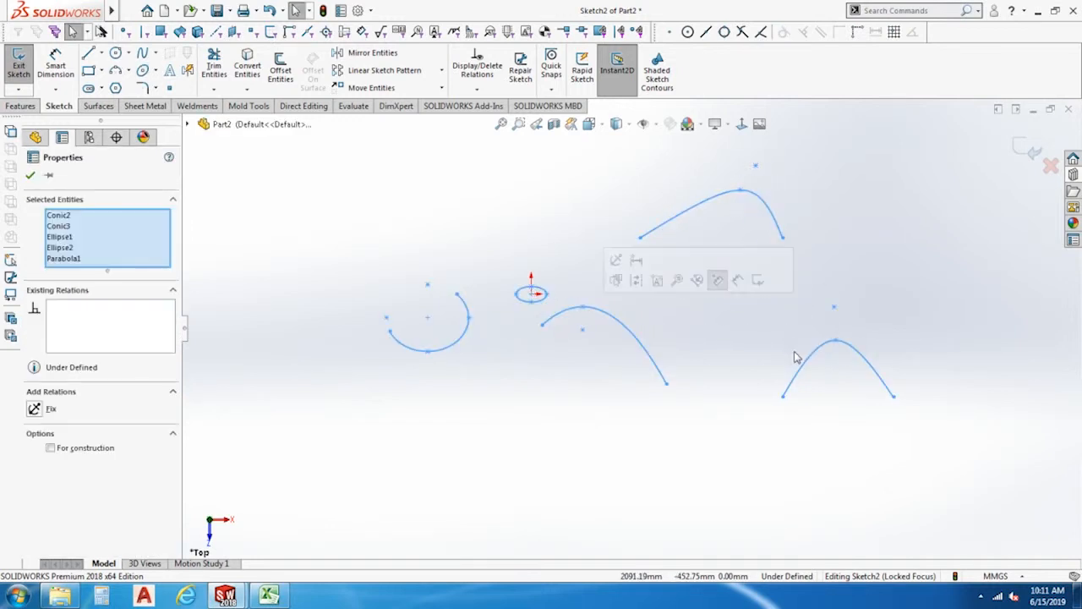
pyautogui.press('Delete')
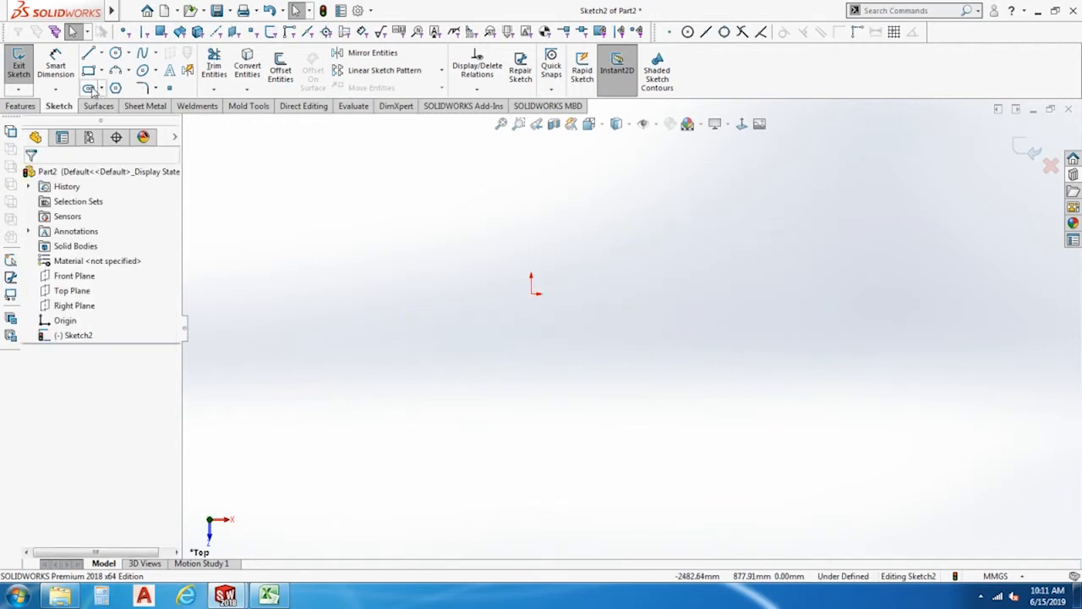
# Draw a horizontal straight slot centred at about X 526, Y -361 mm, about 1880 mm between centres and 808 mm wide.
pyautogui.click(101, 89)
pyautogui.click(114, 106)
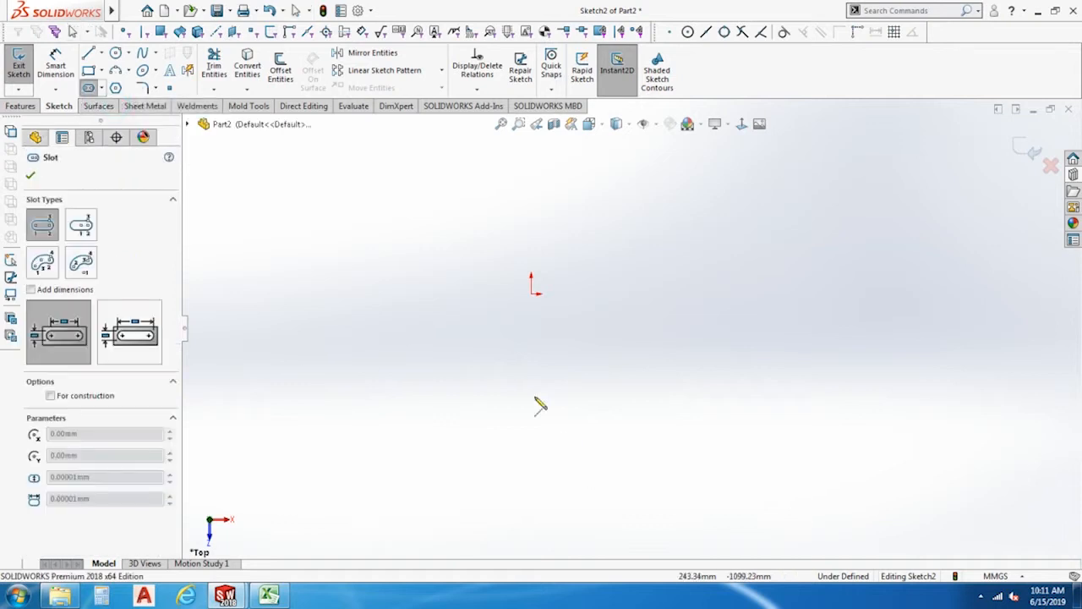
pyautogui.click(480, 340)
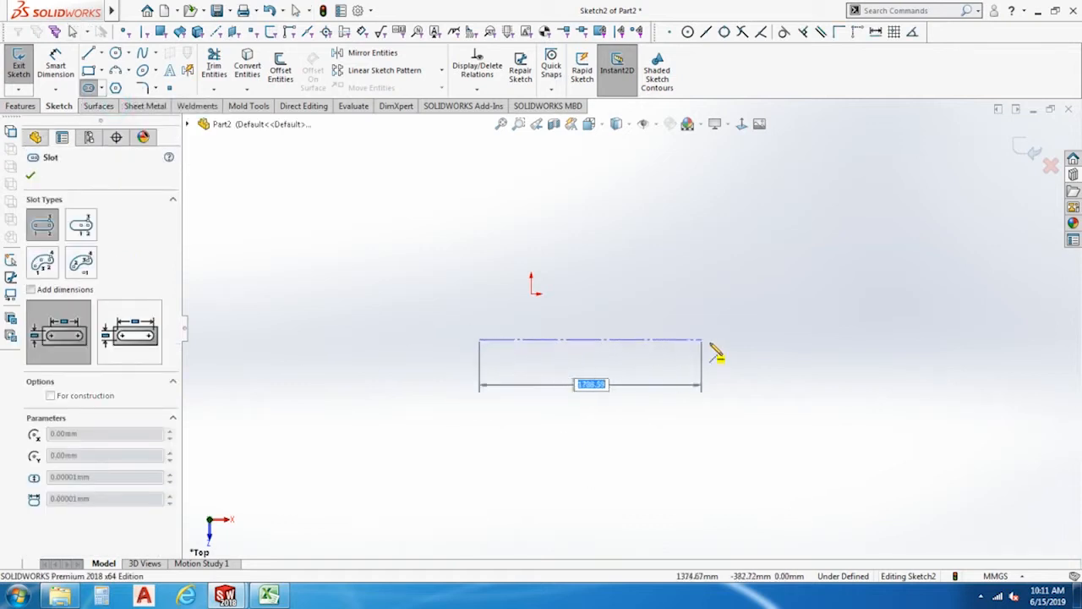
pyautogui.click(716, 340)
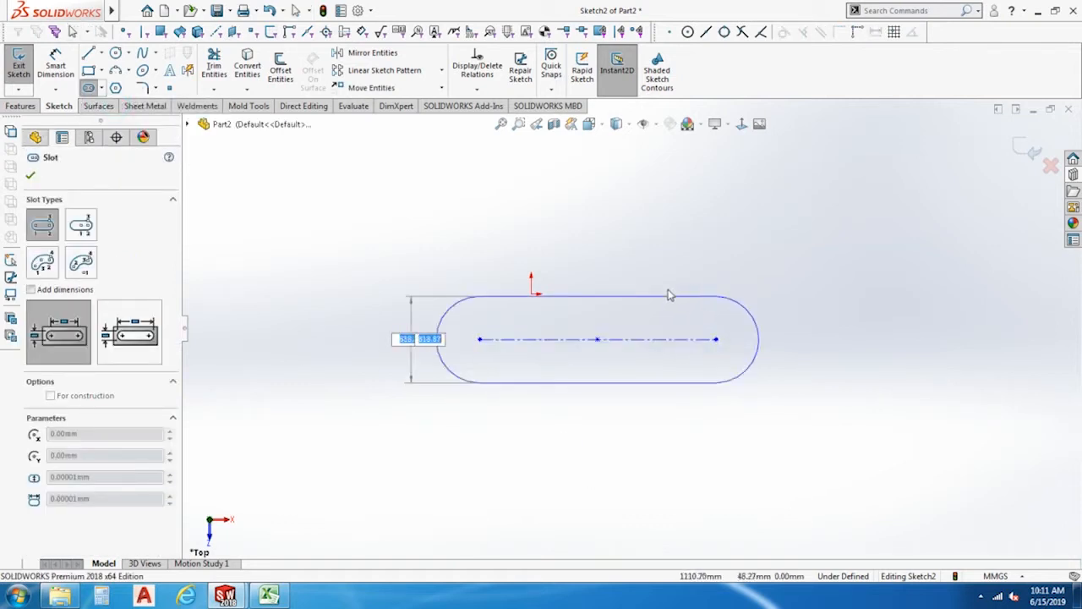
pyautogui.click(668, 292)
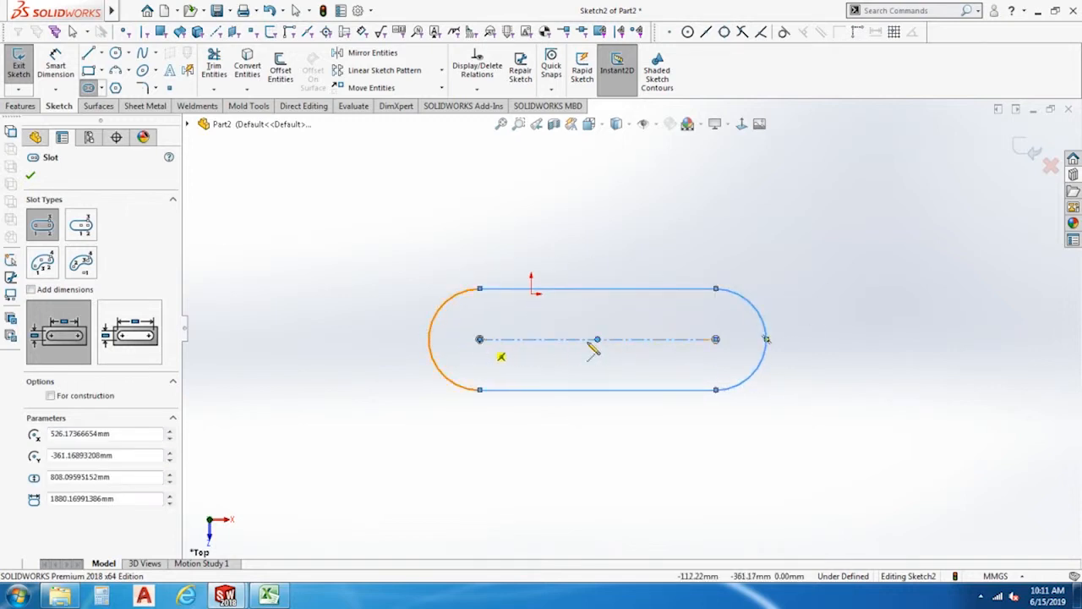
pyautogui.press('Escape')
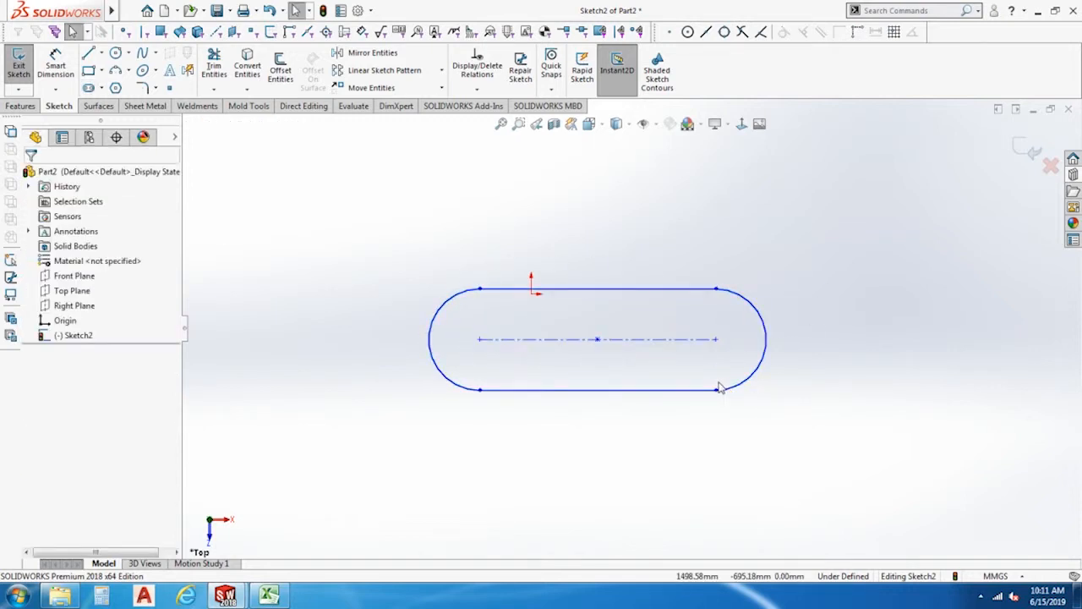
# Draw a horizontal centerpoint straight slot above the first one, centred at about X 526, Y 737 mm, about 2006 mm between centres and 603 mm wide.
pyautogui.scroll(-2, 466, 356)
pyautogui.scroll(2, 466, 356)
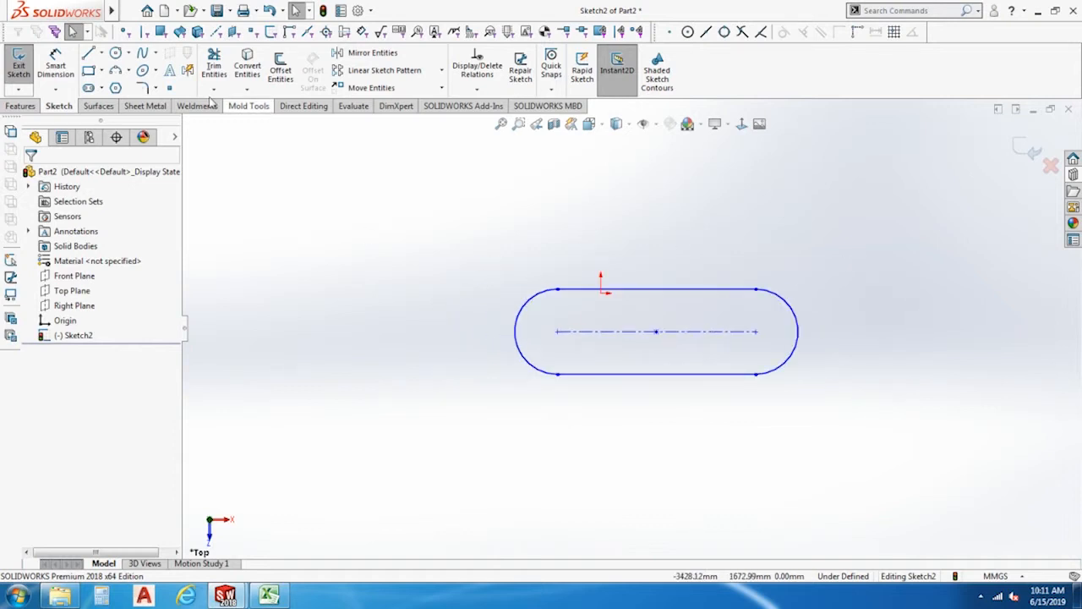
pyautogui.click(102, 89)
pyautogui.click(118, 123)
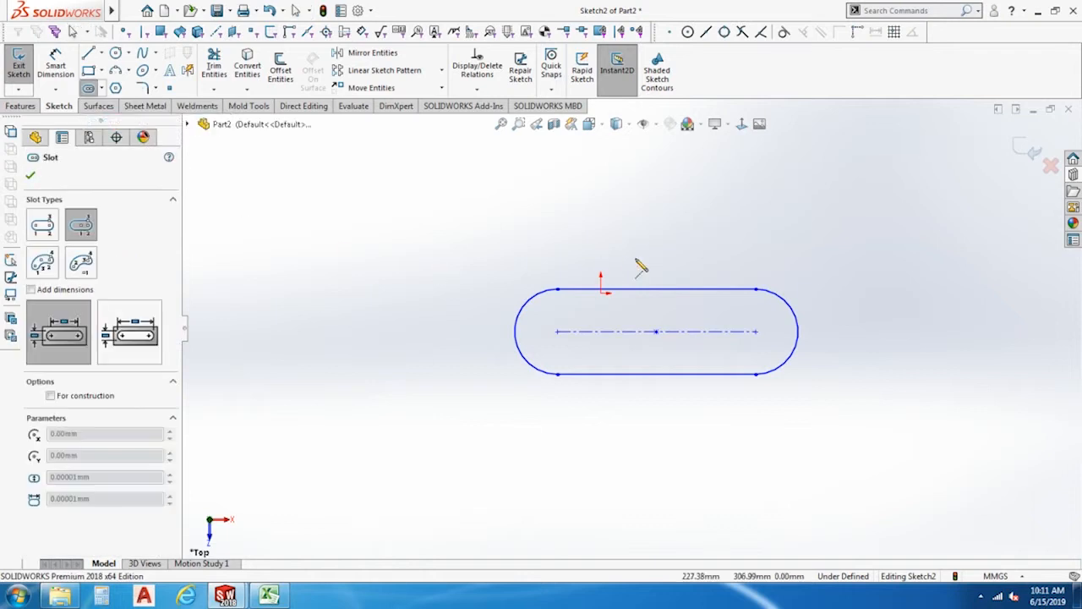
pyautogui.click(657, 217)
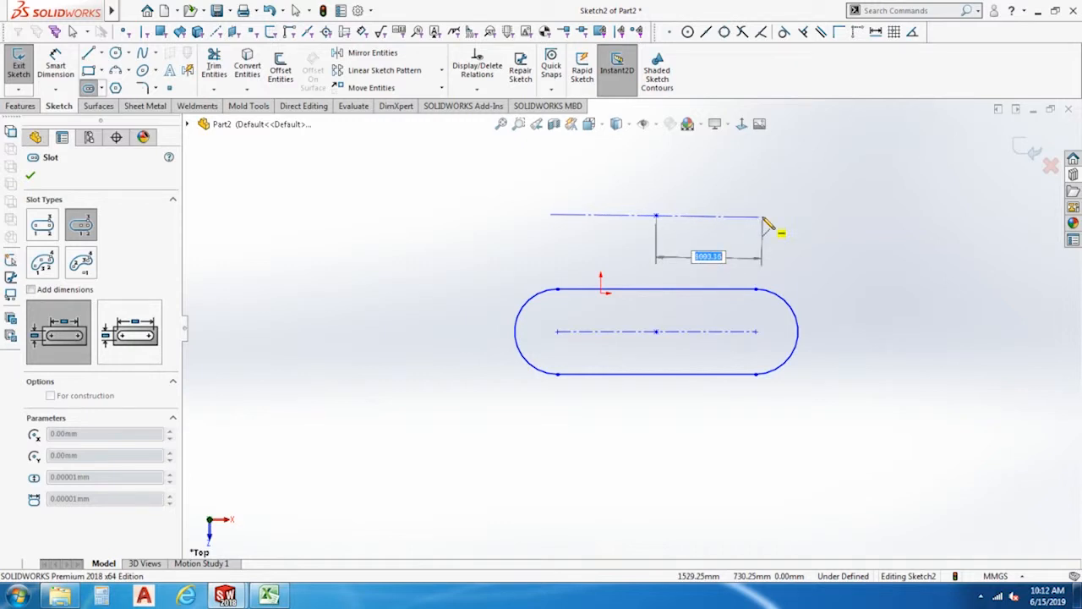
pyautogui.click(762, 216)
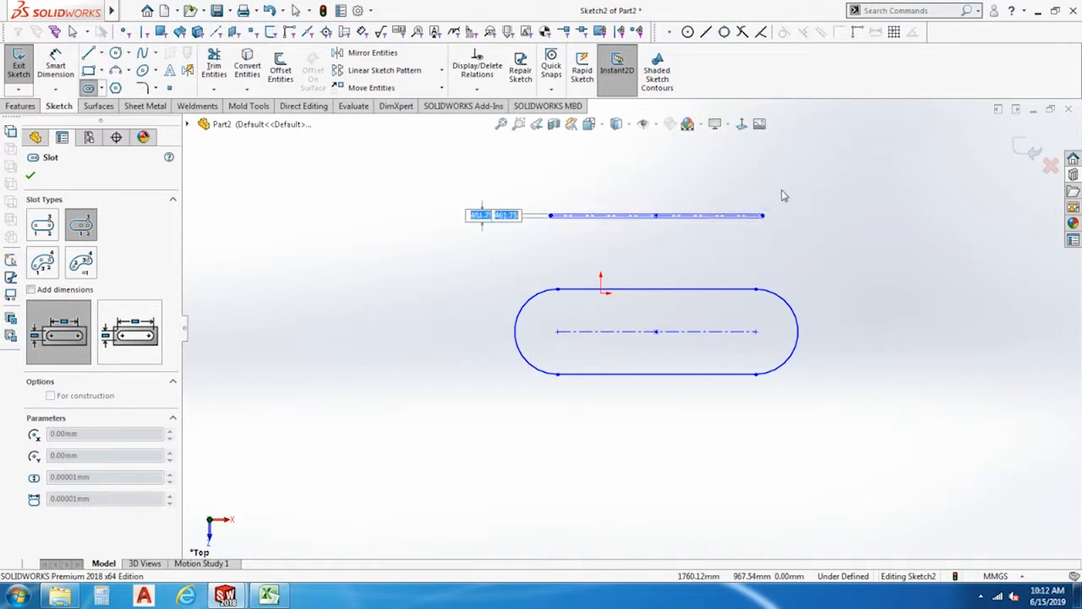
pyautogui.click(844, 238)
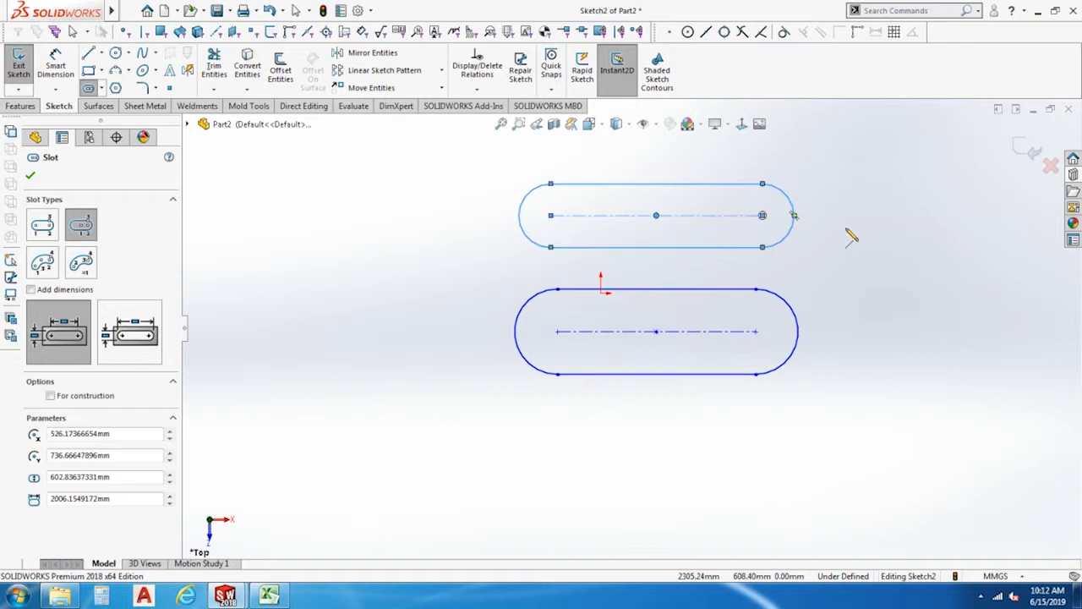
# Draw a 3 point arc slot to the lower left of the straight slots, with a radius of about 1561 mm, a 105° sweep and 643 mm width.
pyautogui.click(102, 89)
pyautogui.click(110, 139)
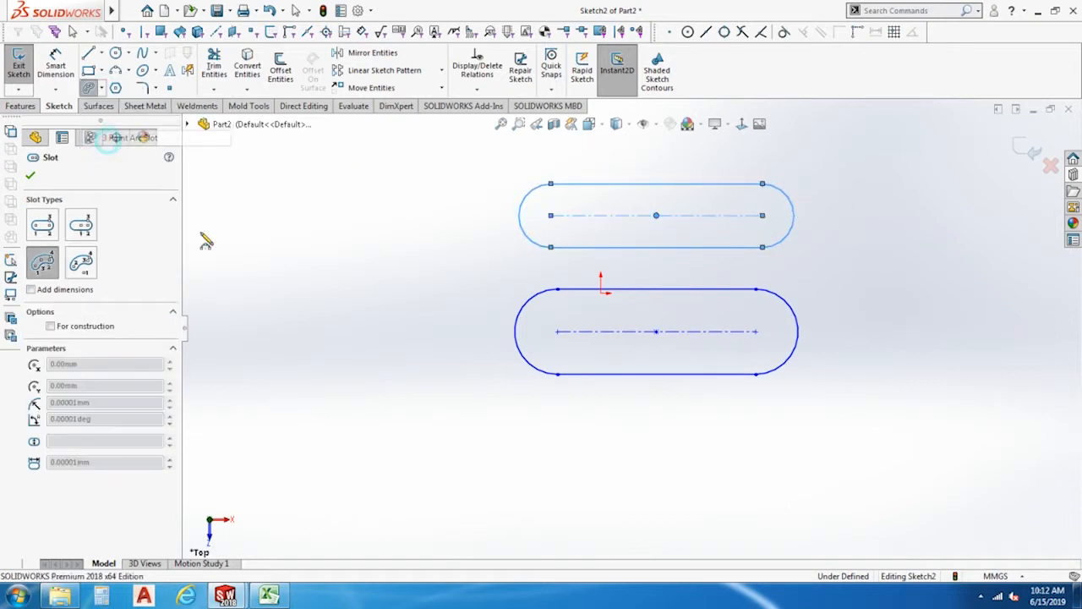
pyautogui.click(310, 499)
pyautogui.click(577, 508)
pyautogui.click(440, 427)
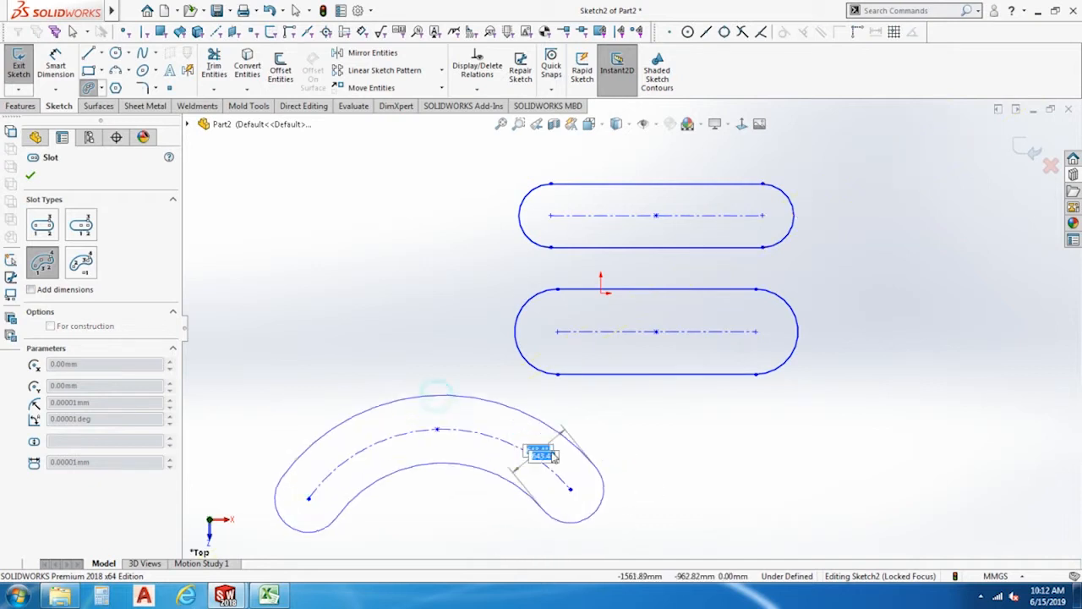
pyautogui.click(425, 390)
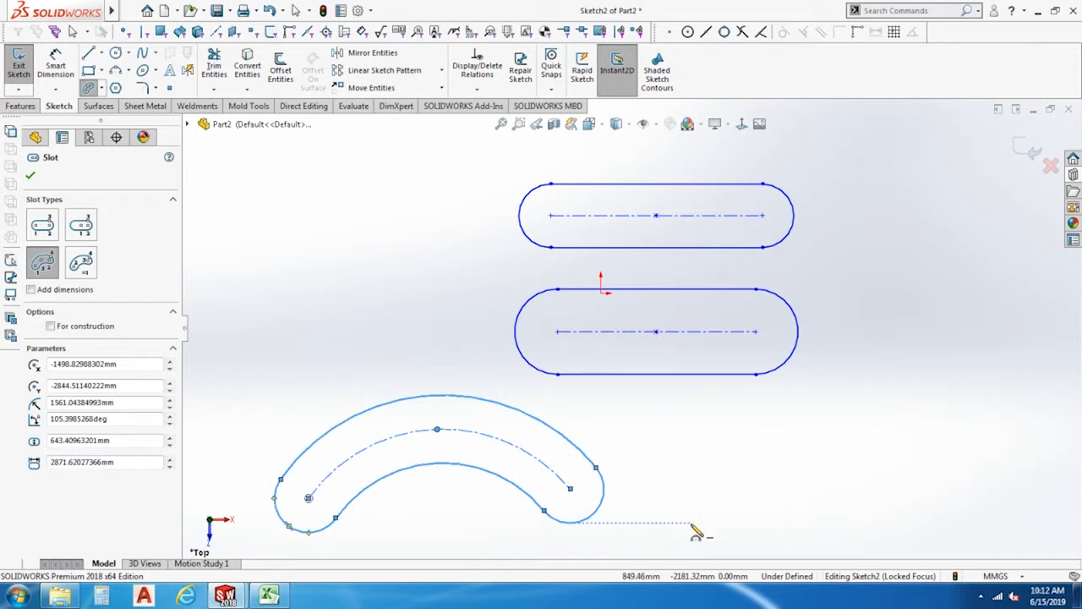
# Draw a centerpoint arc slot to the lower right of the straight slots, with a radius of about 872 mm, a 98° sweep and 611 mm width.
pyautogui.click(102, 88)
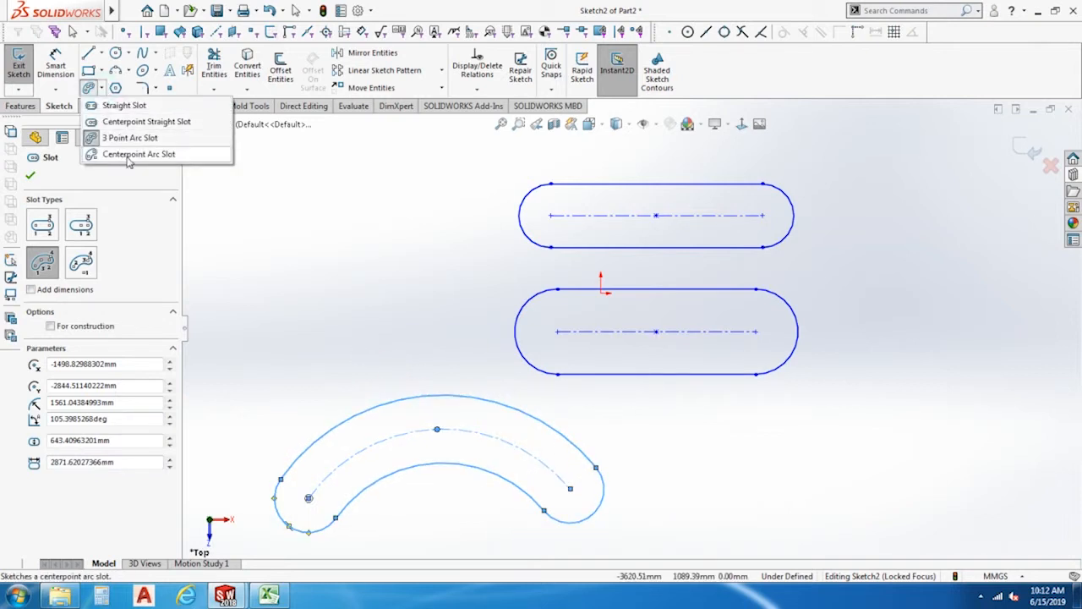
pyautogui.click(128, 154)
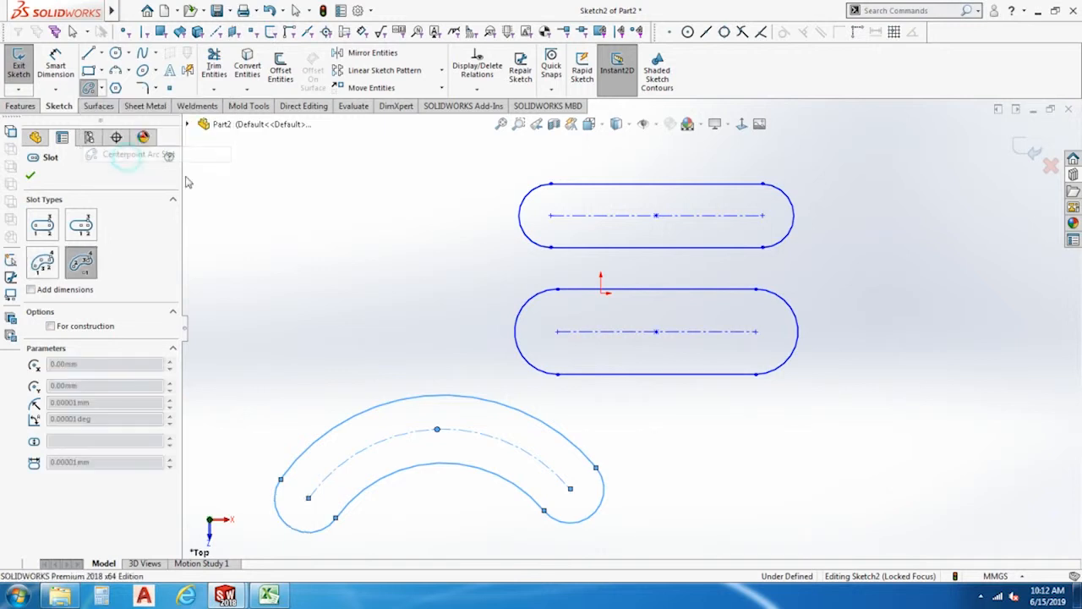
pyautogui.click(813, 491)
pyautogui.click(905, 490)
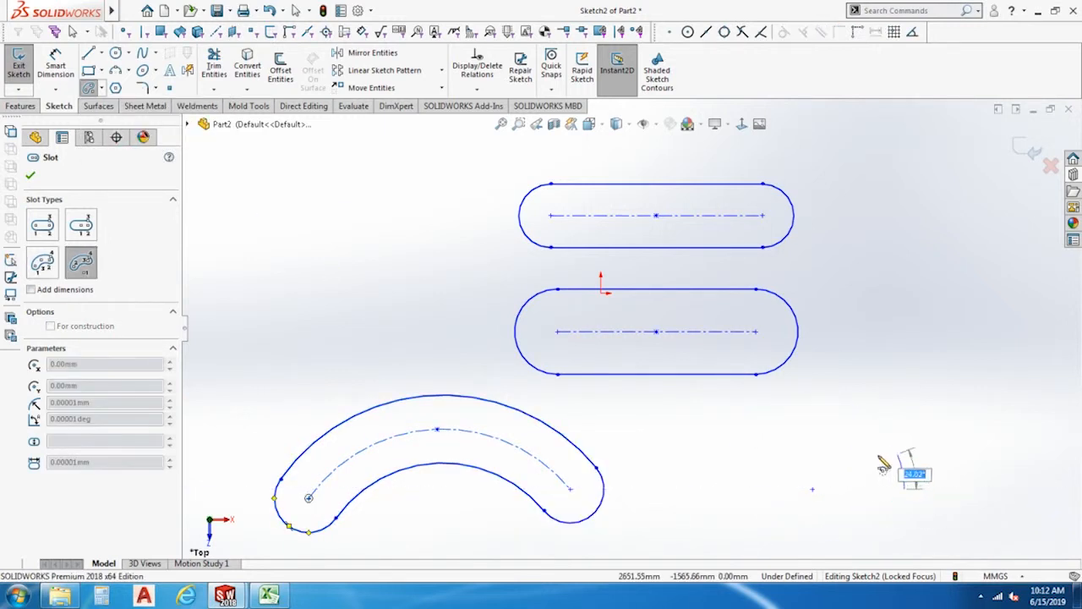
pyautogui.click(801, 412)
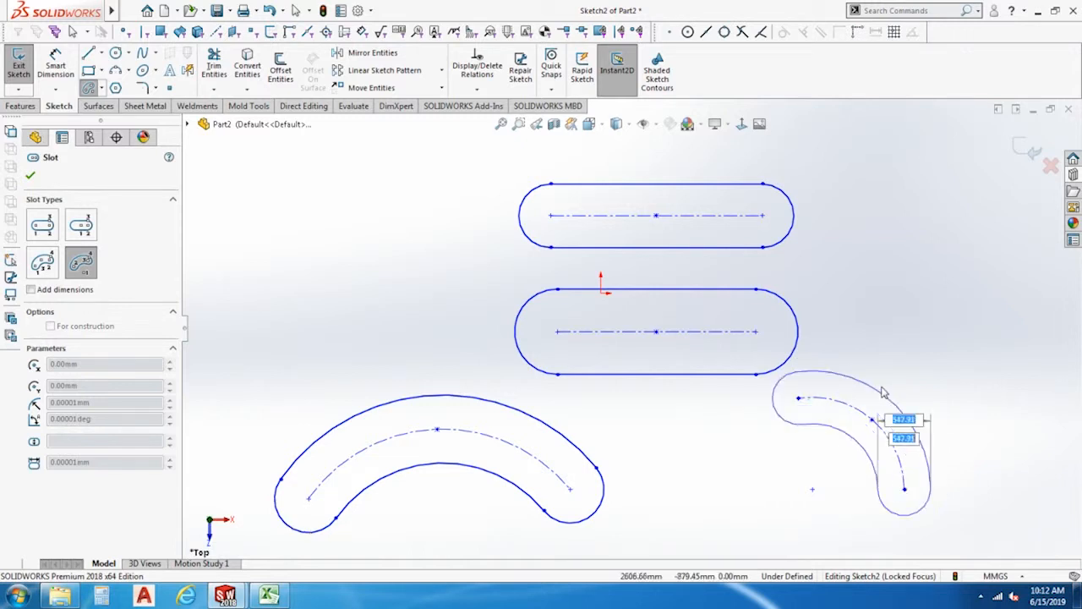
pyautogui.click(931, 439)
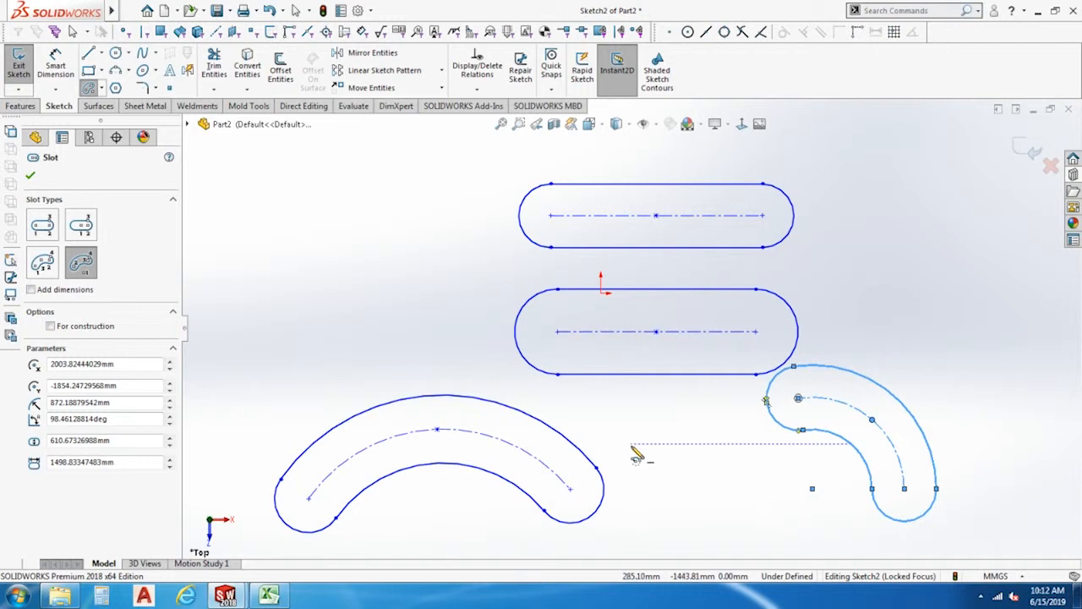
pyautogui.press('Escape')
# Select all the straight and arc slots in the sketch and delete them.
pyautogui.scroll(4, 645, 454)
pyautogui.scroll(-3, 876, 360)
pyautogui.scroll(4, 639, 334)
pyautogui.scroll(-1, 440, 446)
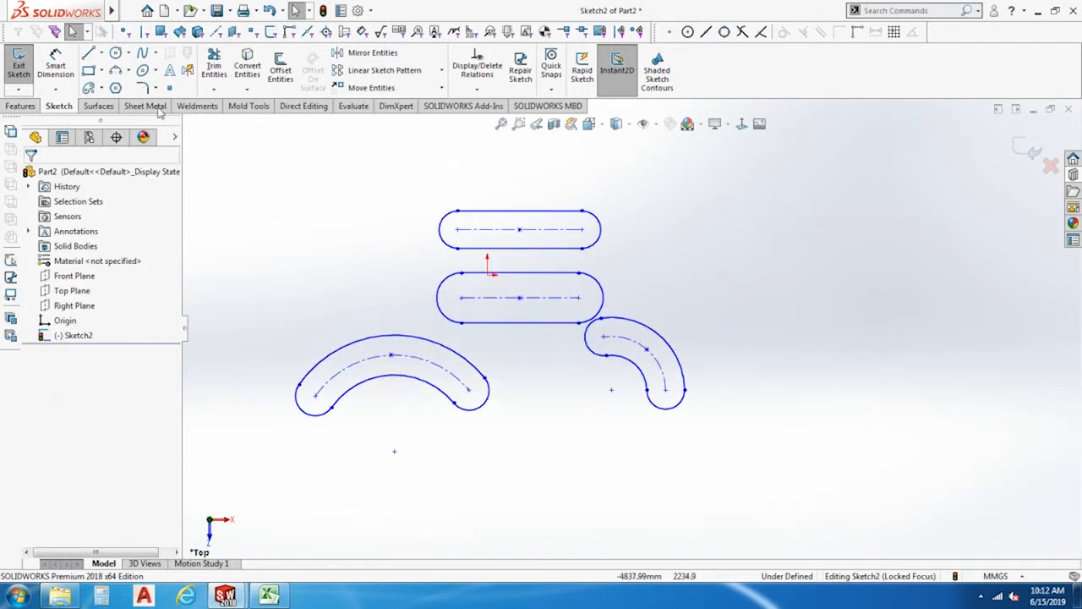
pyautogui.click(103, 88)
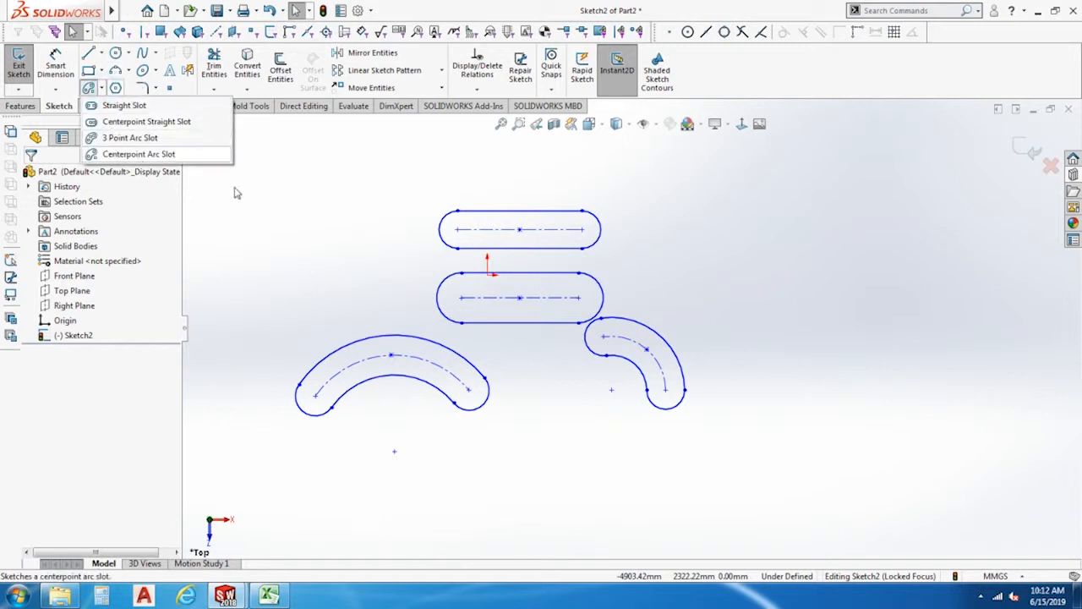
pyautogui.click(316, 203)
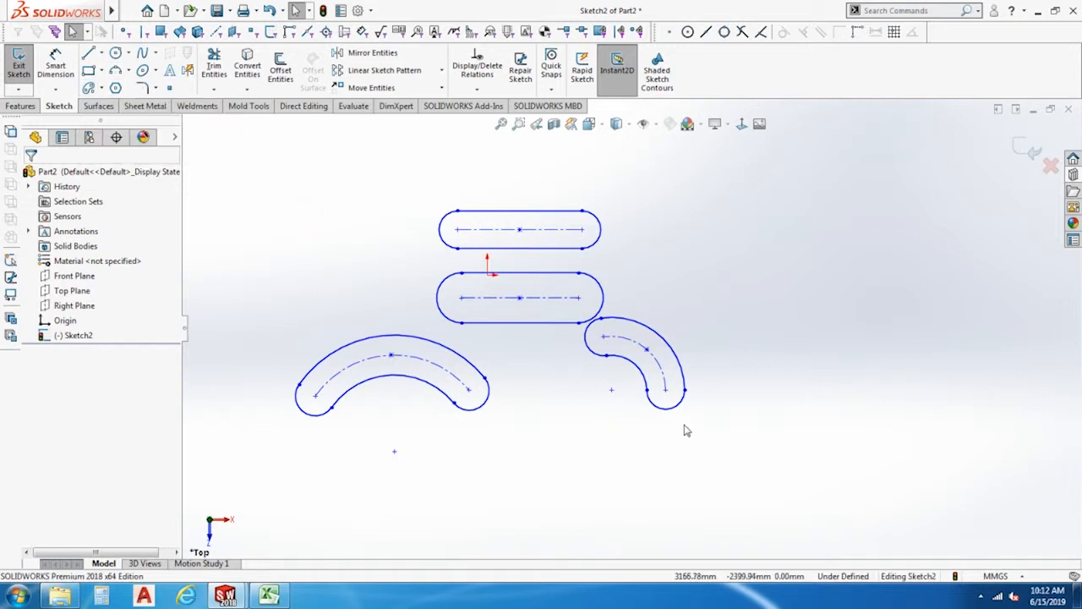
pyautogui.hotkey('ctrl', 'a')
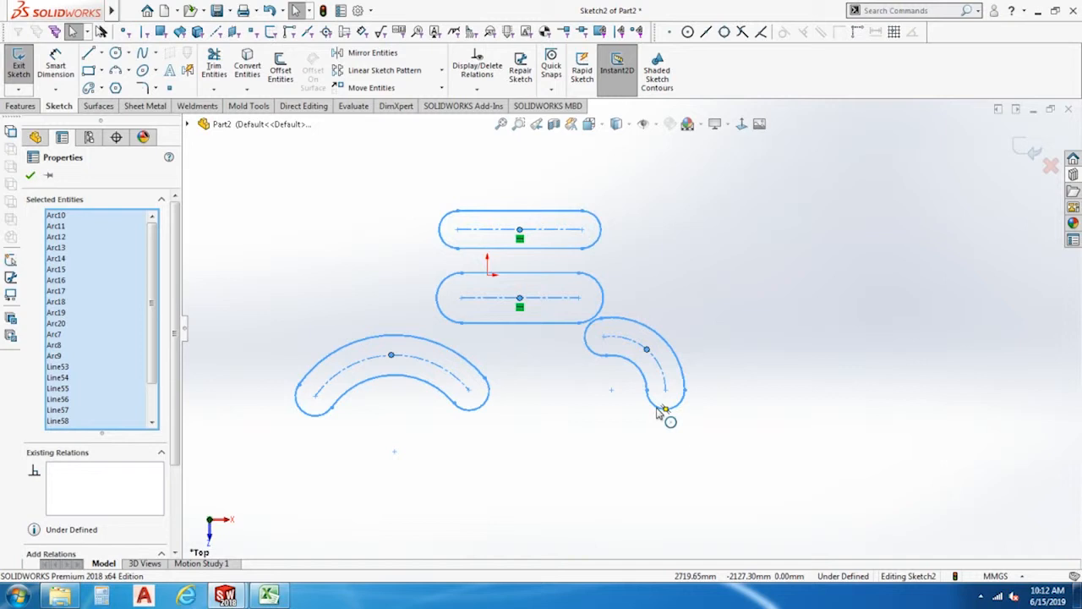
pyautogui.press('Delete')
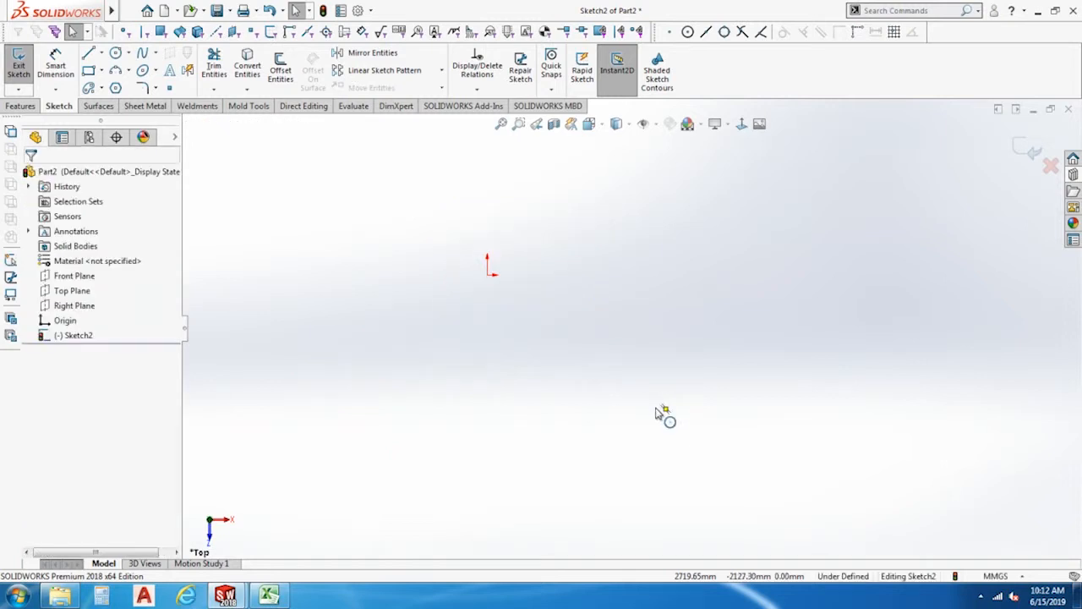
# Draw a 3-sided polygon around an inscribed circle about 1963 mm in diameter, centred near X 3047, Y -993 mm, and change it to 6 sides.
pyautogui.click(117, 89)
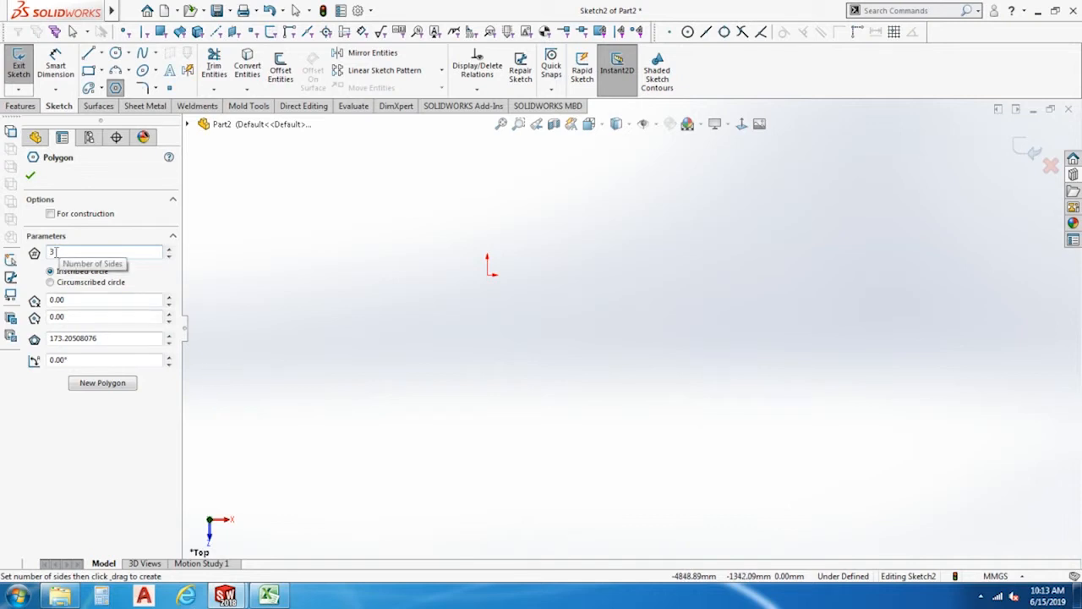
pyautogui.moveTo(677, 338); pyautogui.dragTo(678, 460)
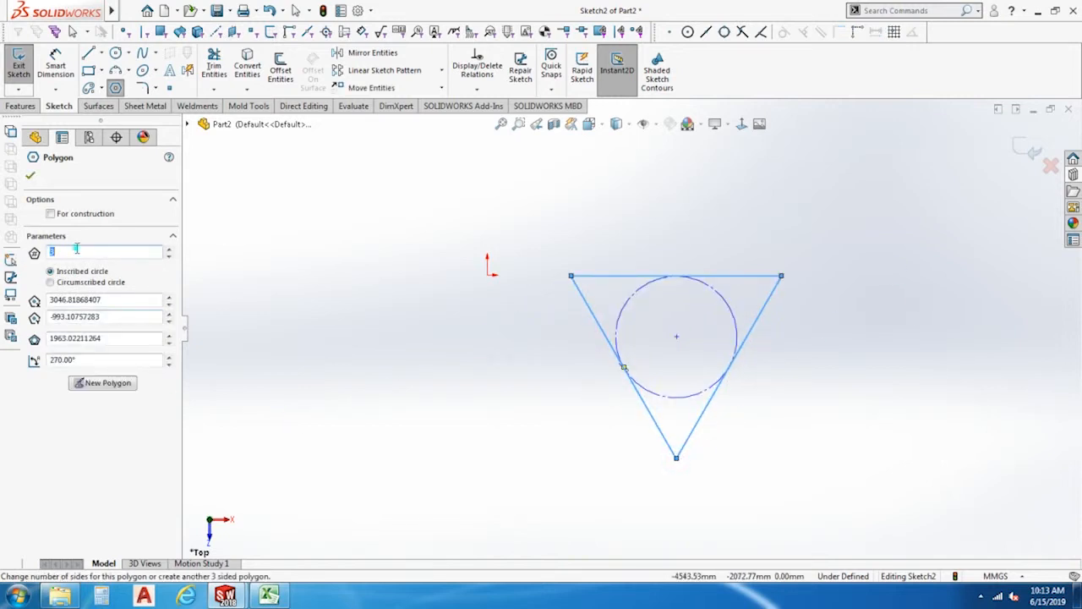
pyautogui.press('Return')
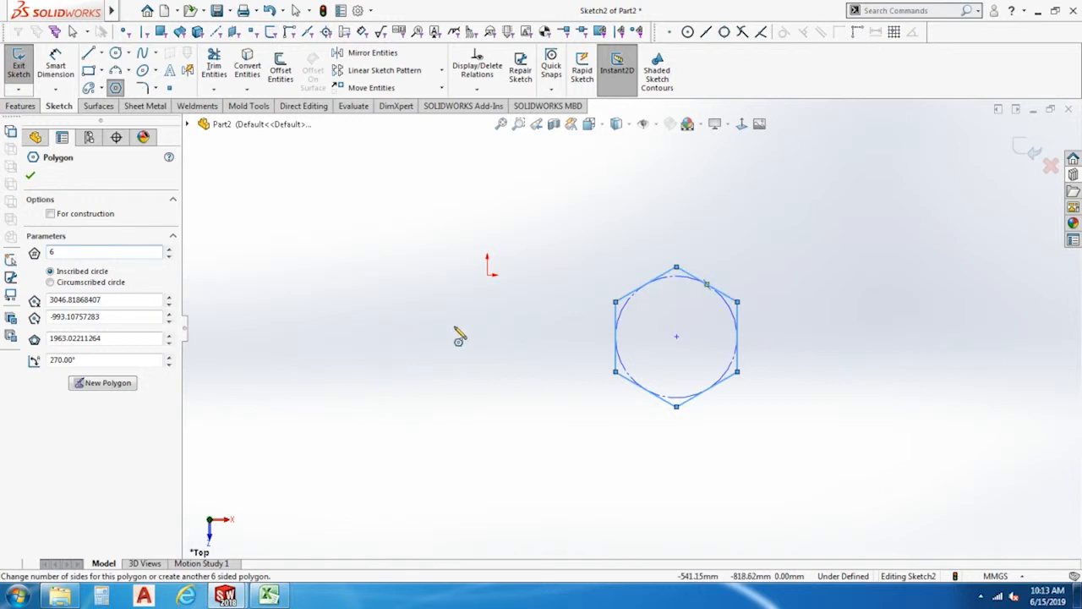
# Change the polygon's number of sides to 8, to 10 and finally to 40.
pyautogui.click(74, 252)
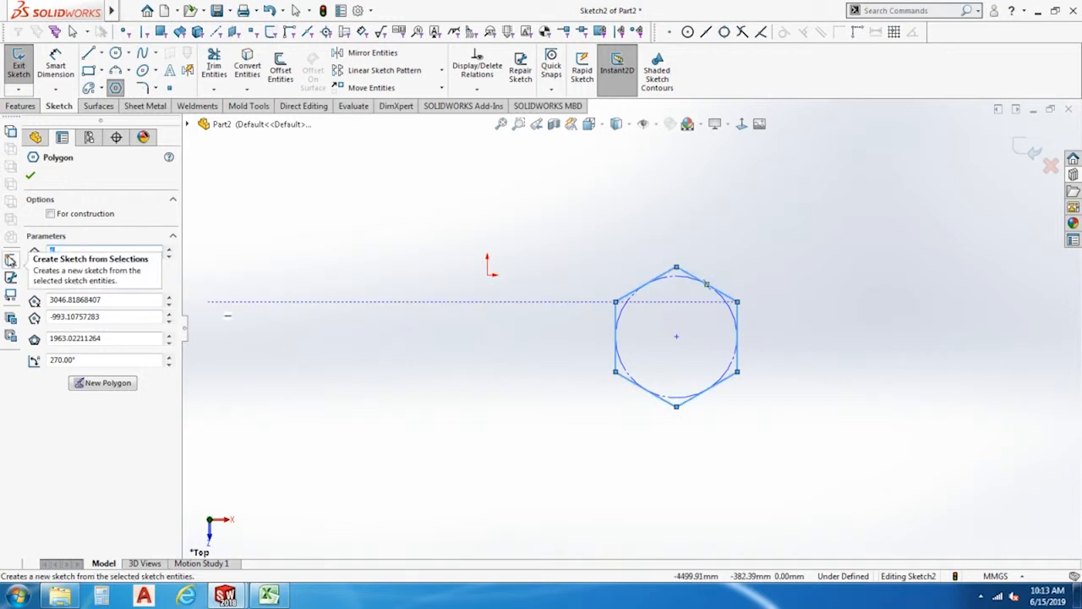
pyautogui.write('8')
pyautogui.press('Return')
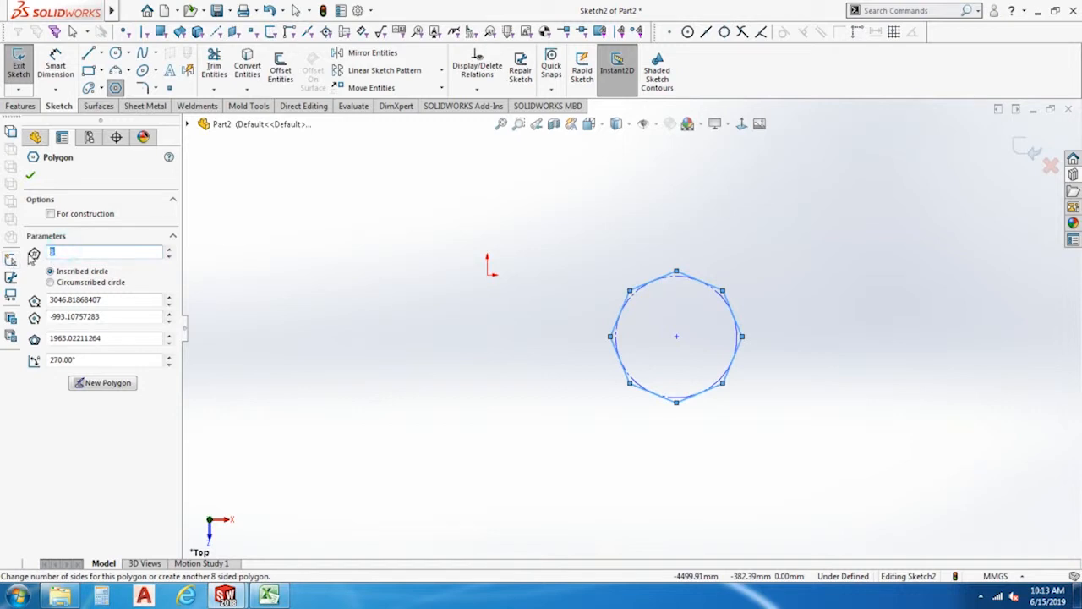
pyautogui.press('Return')
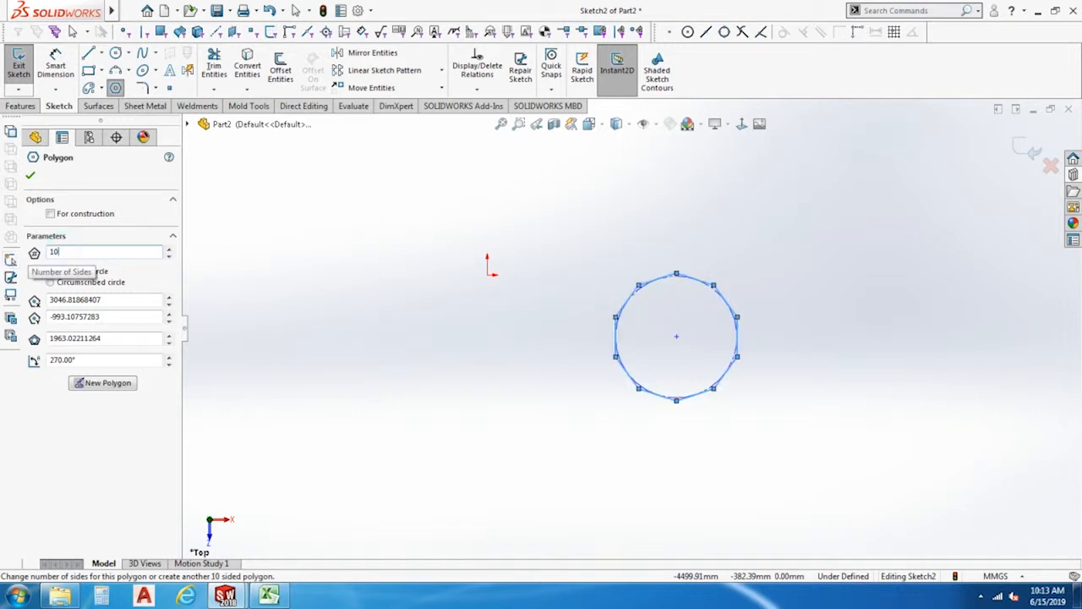
pyautogui.doubleClick(95, 251)
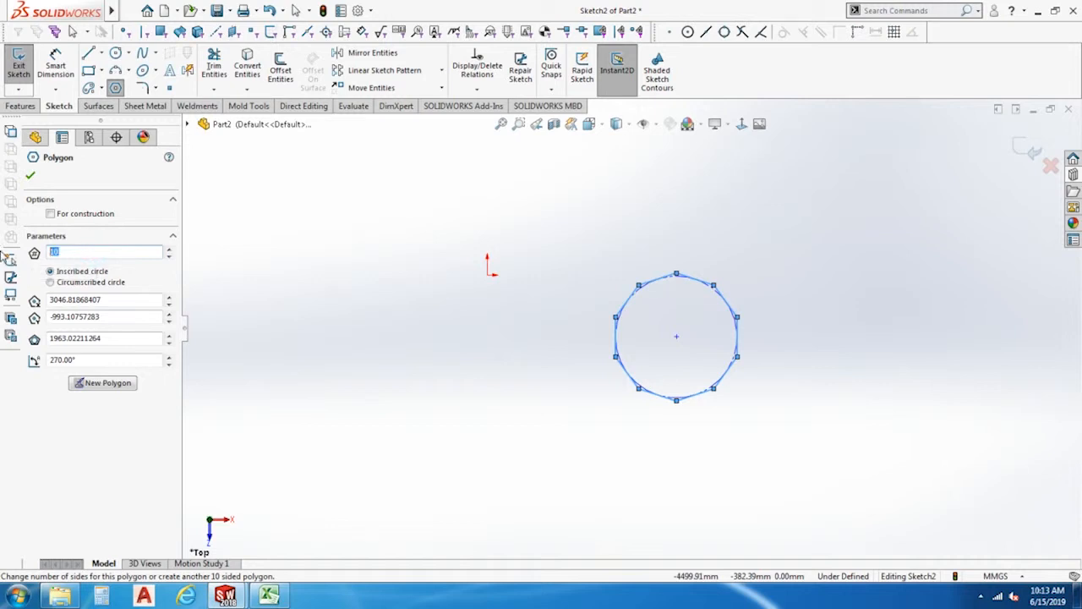
pyautogui.write('40')
pyautogui.press('Return')
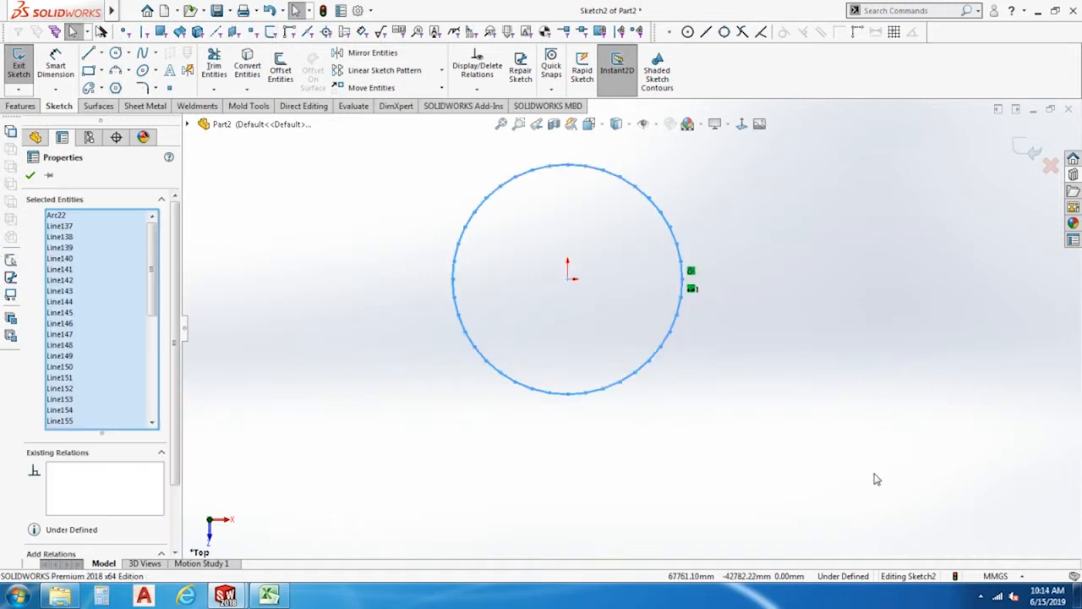
# Delete the polygon and draw a corner rectangle about 22139 mm high below the origin.
pyautogui.press('Delete')
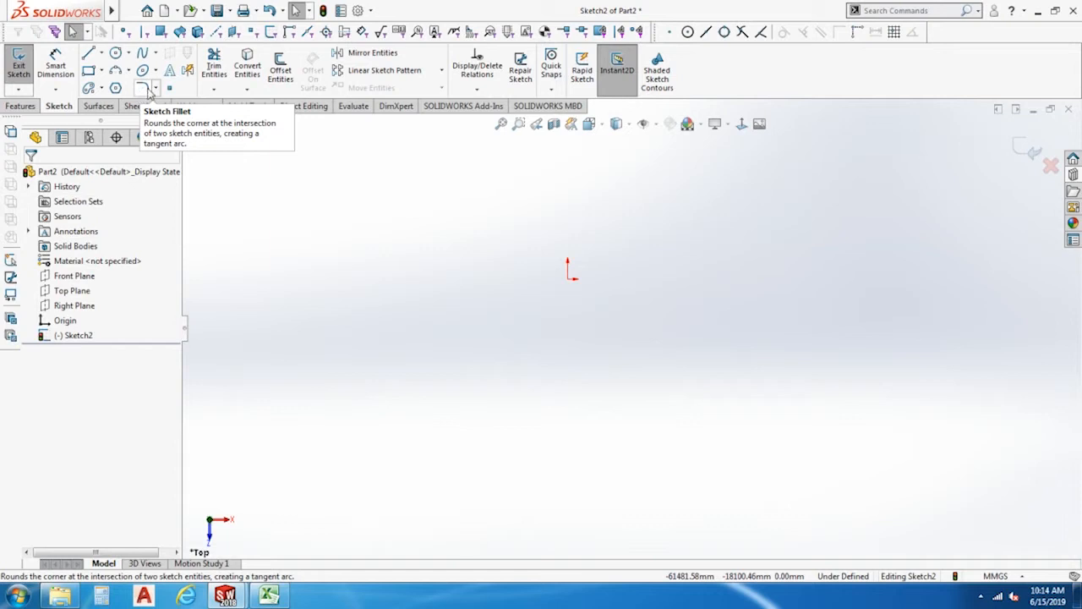
pyautogui.click(88, 70)
pyautogui.click(505, 347)
pyautogui.click(676, 447)
pyautogui.press('Escape')
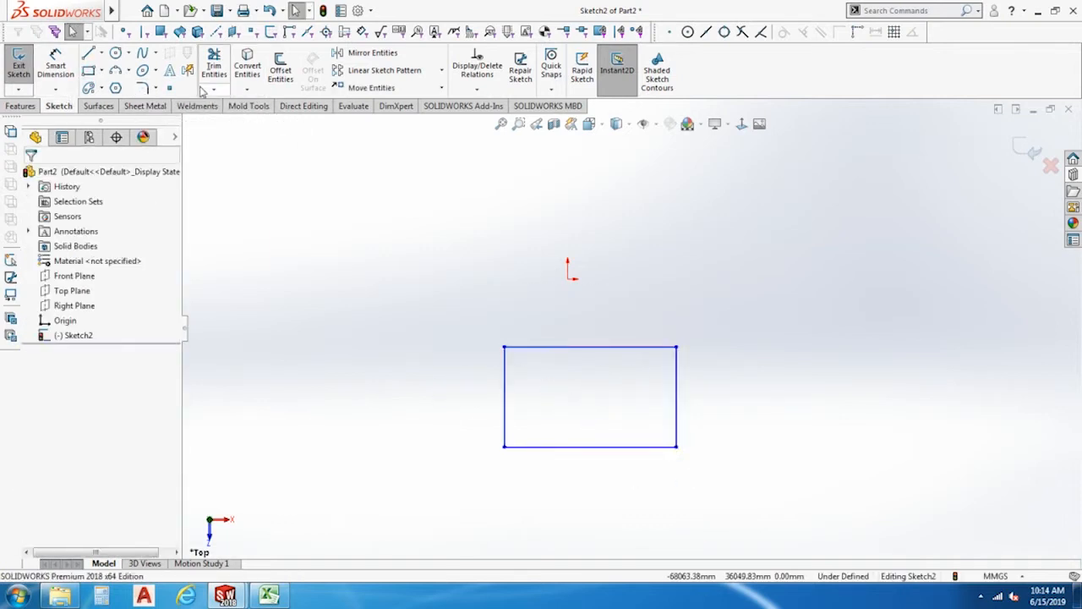
# Dimension the rectangle's left vertical edge and set its length to 100 mm.
pyautogui.press('d')
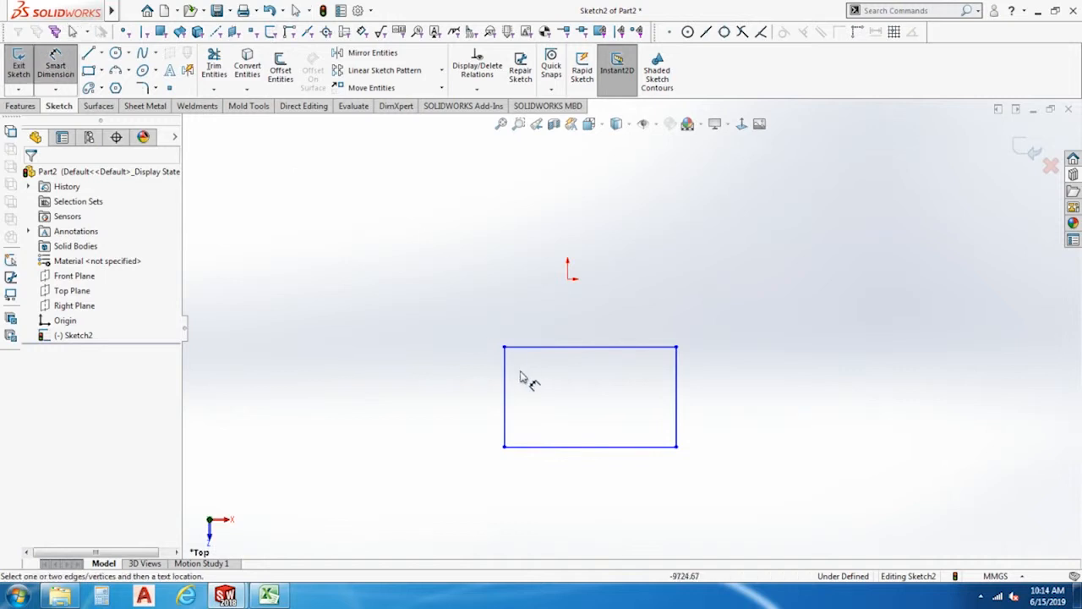
pyautogui.click(505, 369)
pyautogui.click(470, 372)
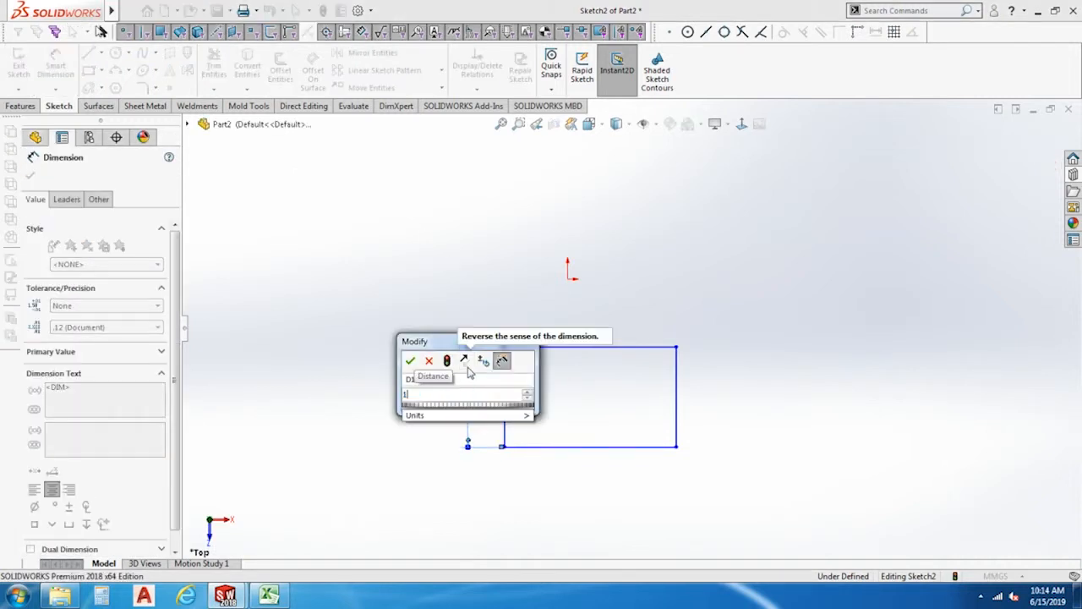
pyautogui.write('1')
pyautogui.press('Return')
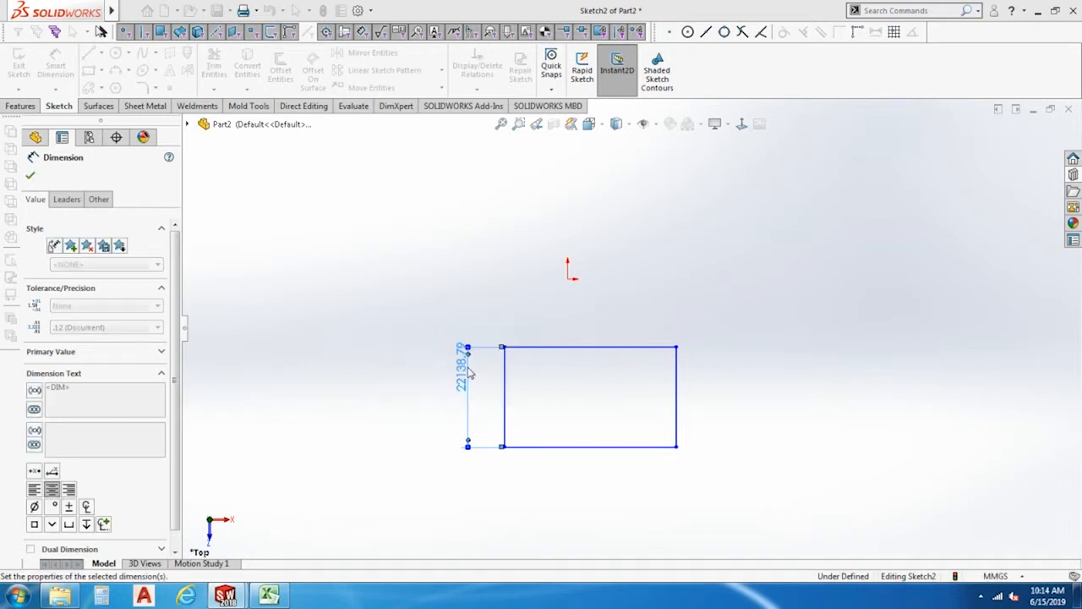
# Dimension the rectangle's horizontal edge above the shape and set its length to 100 mm.
pyautogui.click(501, 123)
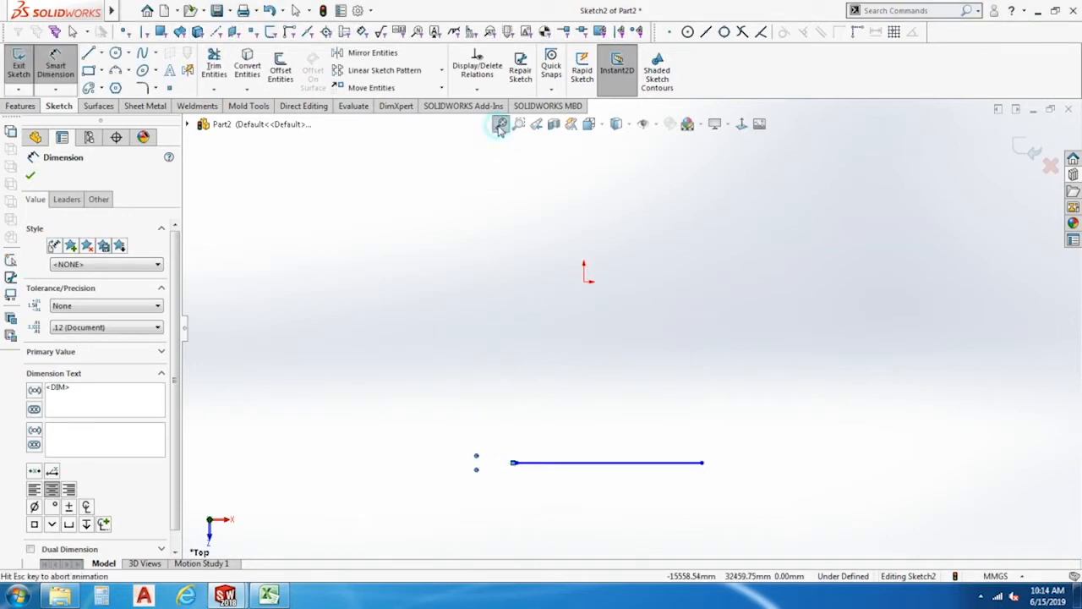
pyautogui.keyDown('ctrl'); pyautogui.moveTo(614, 492); pyautogui.dragTo(503, 270, button='middle'); pyautogui.keyUp('ctrl')
pyautogui.scroll(3, 514, 283)
pyautogui.scroll(-14, 526, 300)
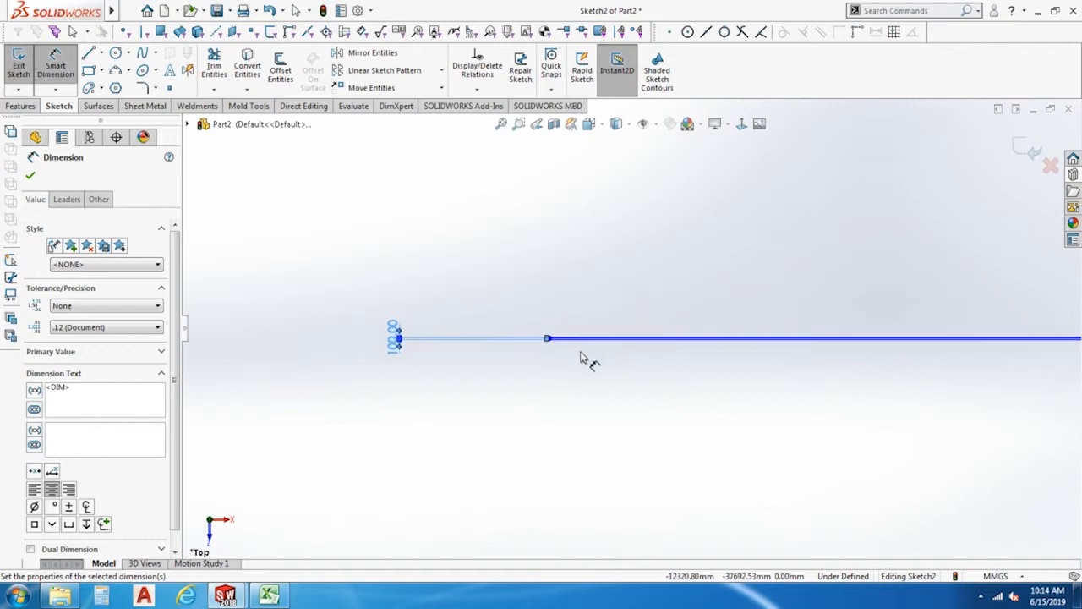
pyautogui.click(536, 300)
pyautogui.click(555, 256)
pyautogui.write('100')
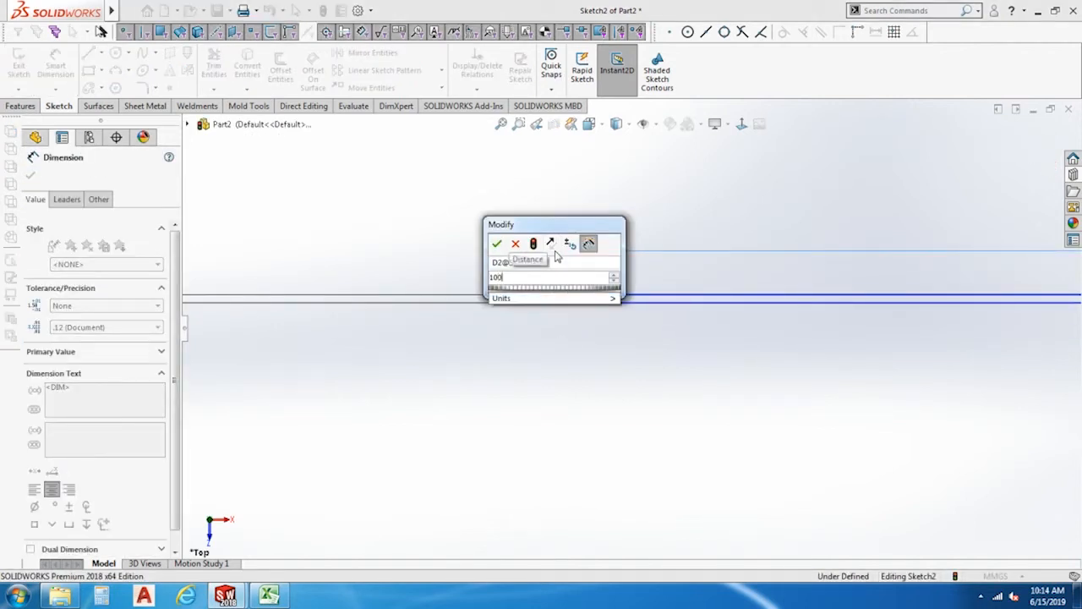
pyautogui.press('Return')
pyautogui.press('Escape')
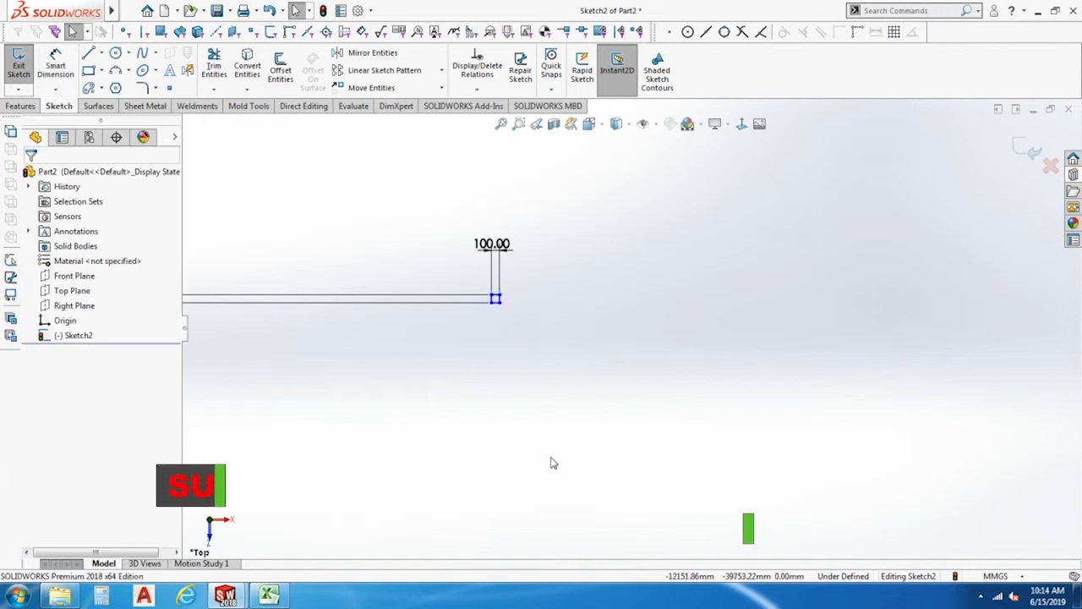
# Apply 25 mm sketch fillets to the two upper corners of the 100 mm square.
pyautogui.click(518, 123)
pyautogui.moveTo(488, 286); pyautogui.dragTo(507, 312)
pyautogui.press('Escape')
pyautogui.scroll(-3, 776, 193)
pyautogui.scroll(3, 538, 374)
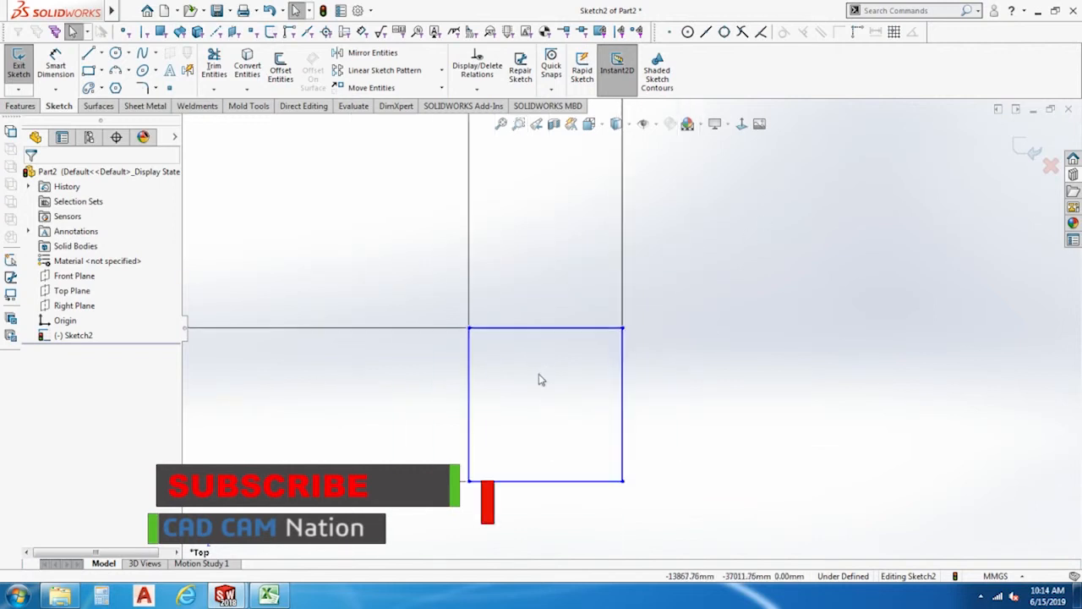
pyautogui.keyDown('ctrl'); pyautogui.moveTo(541, 380); pyautogui.dragTo(495, 302, button='middle'); pyautogui.keyUp('ctrl')
pyautogui.scroll(-2, 508, 287)
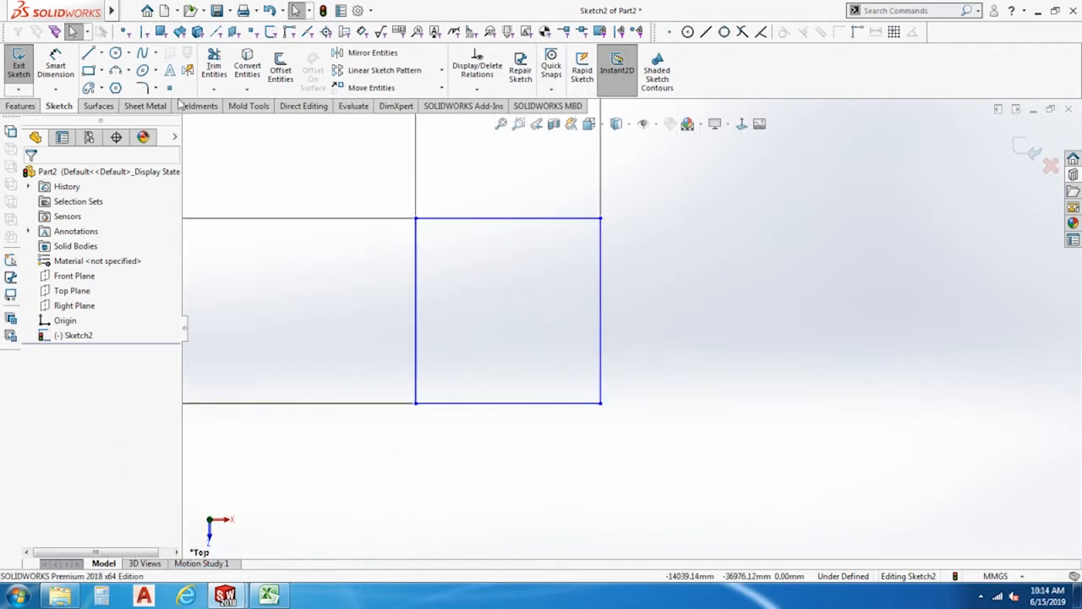
pyautogui.click(143, 88)
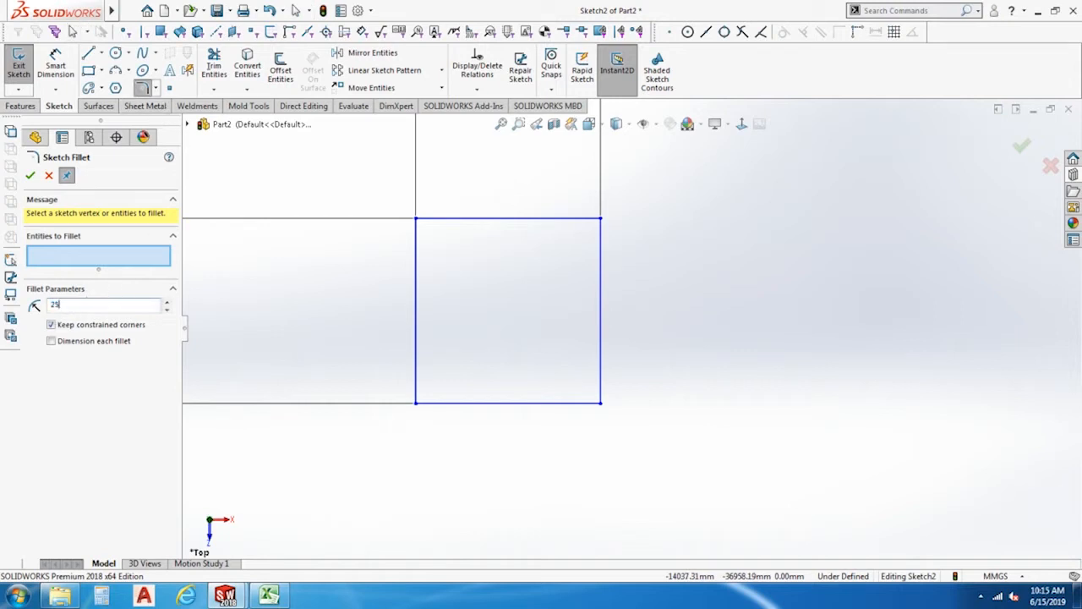
pyautogui.write('25')
pyautogui.press('Return')
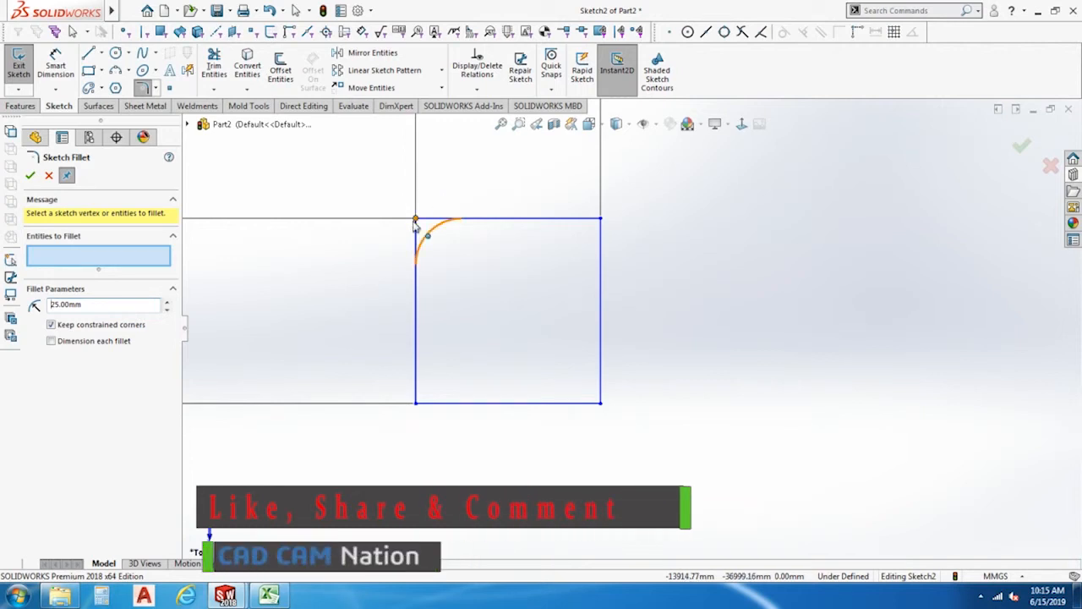
pyautogui.click(418, 263)
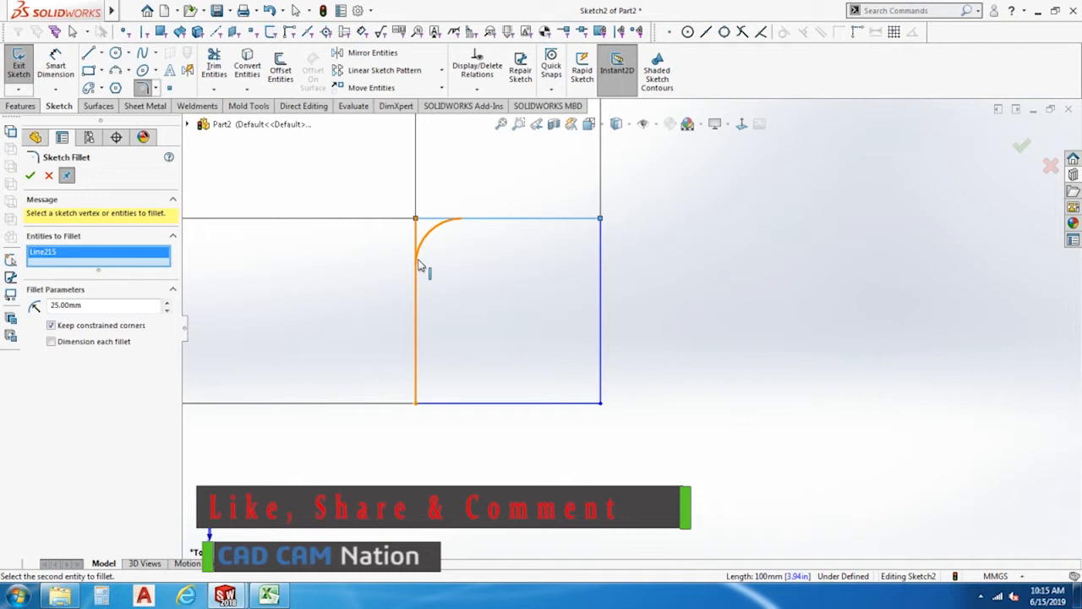
pyautogui.click(420, 262)
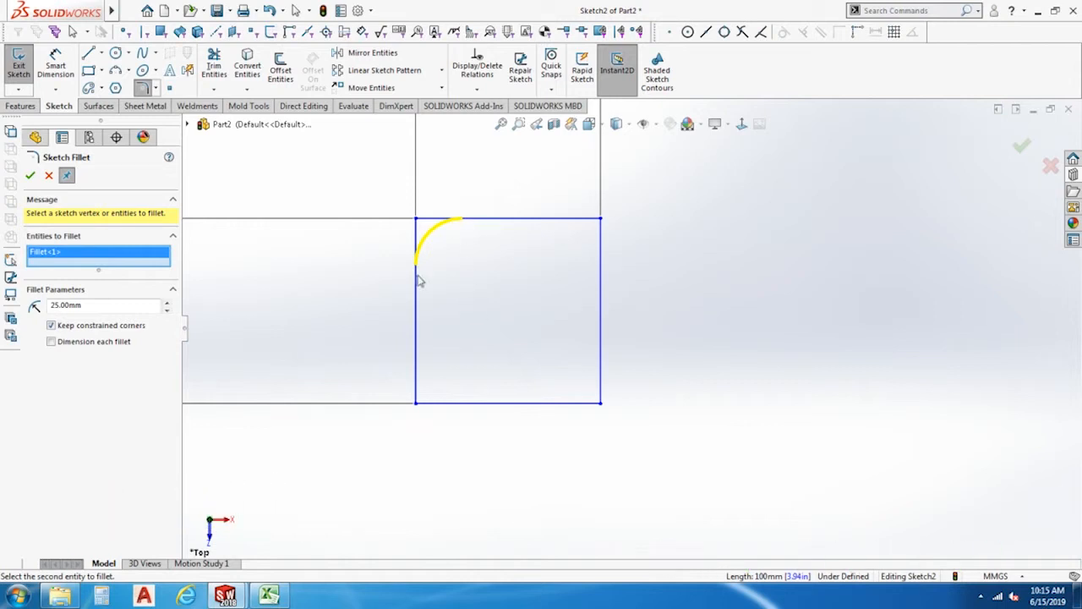
pyautogui.click(600, 222)
pyautogui.rightClick(602, 223)
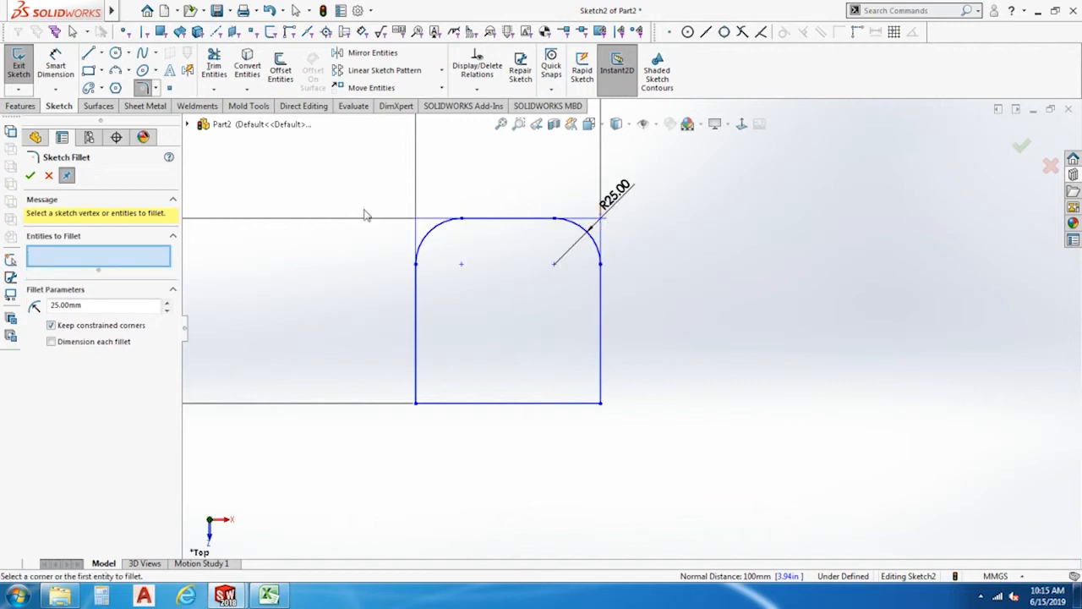
# Apply an angle-distance sketch chamfer of 10 mm at 45° to the square's lower-left corner.
pyautogui.click(157, 88)
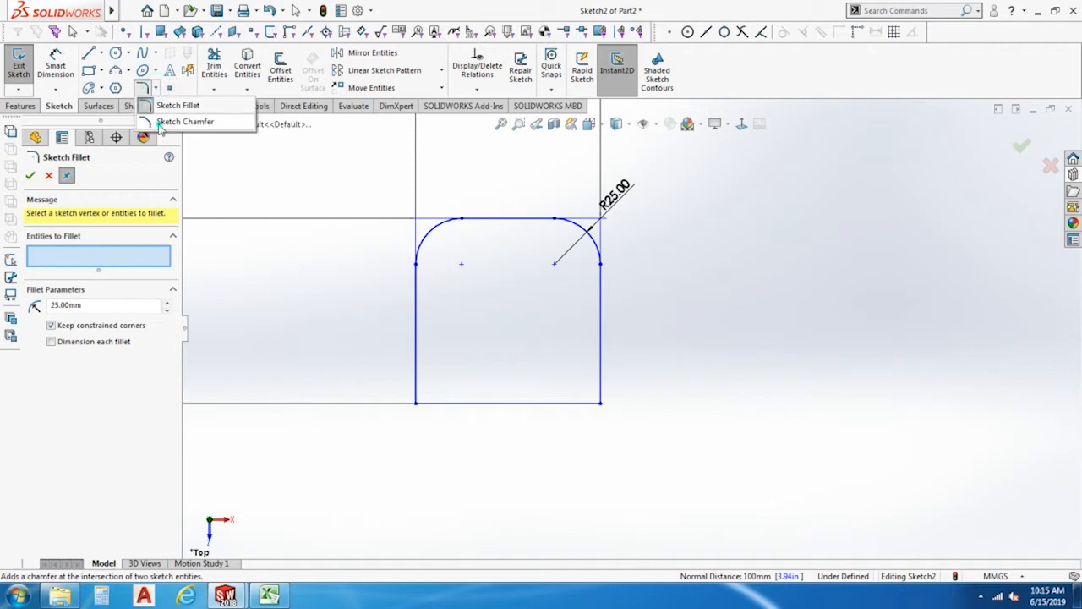
pyautogui.click(182, 122)
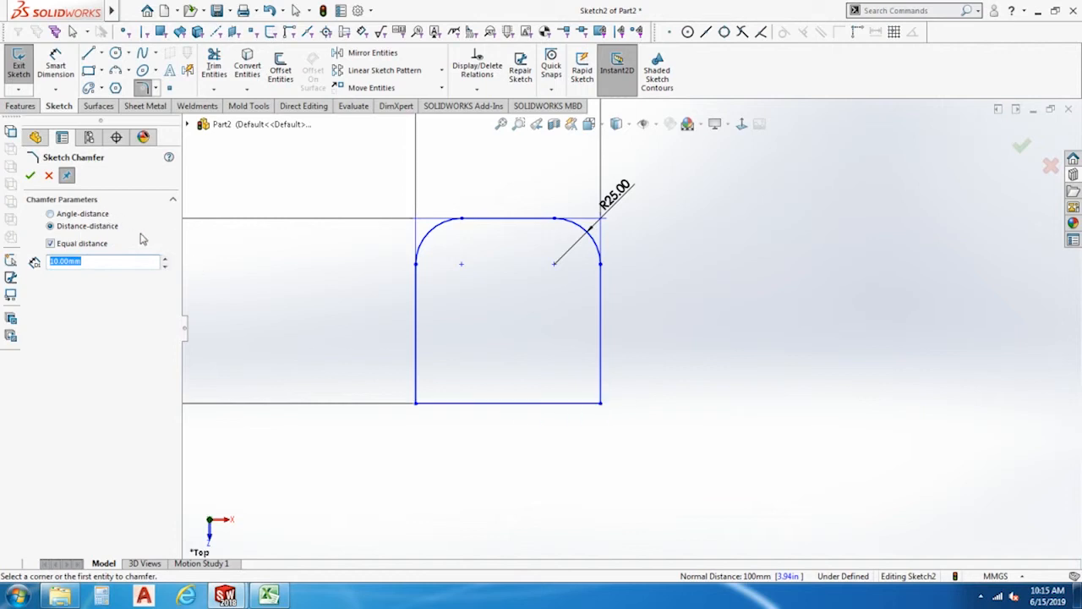
pyautogui.click(50, 214)
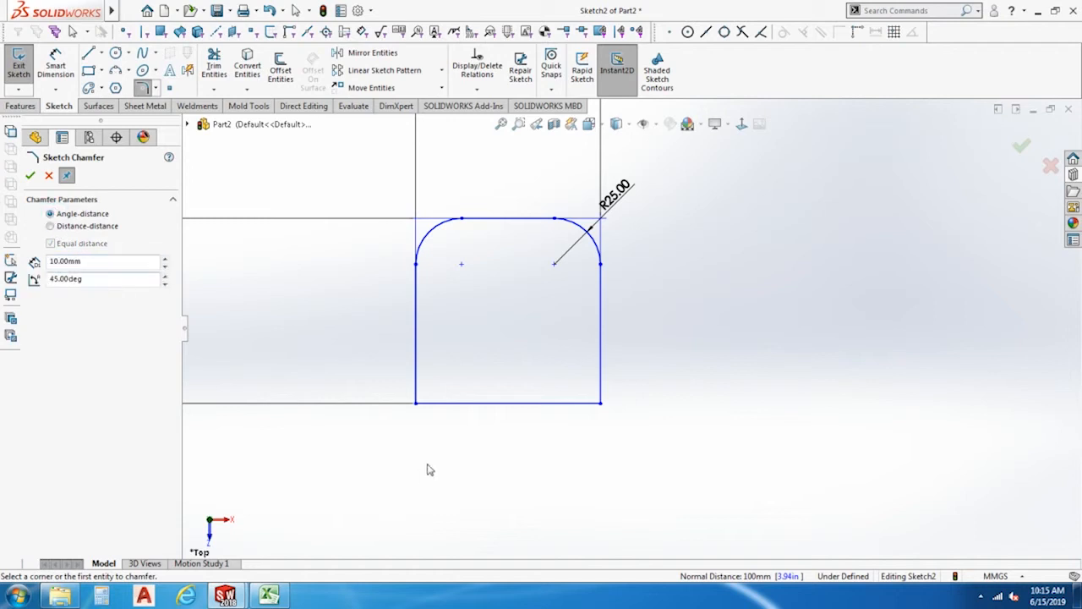
pyautogui.click(445, 404)
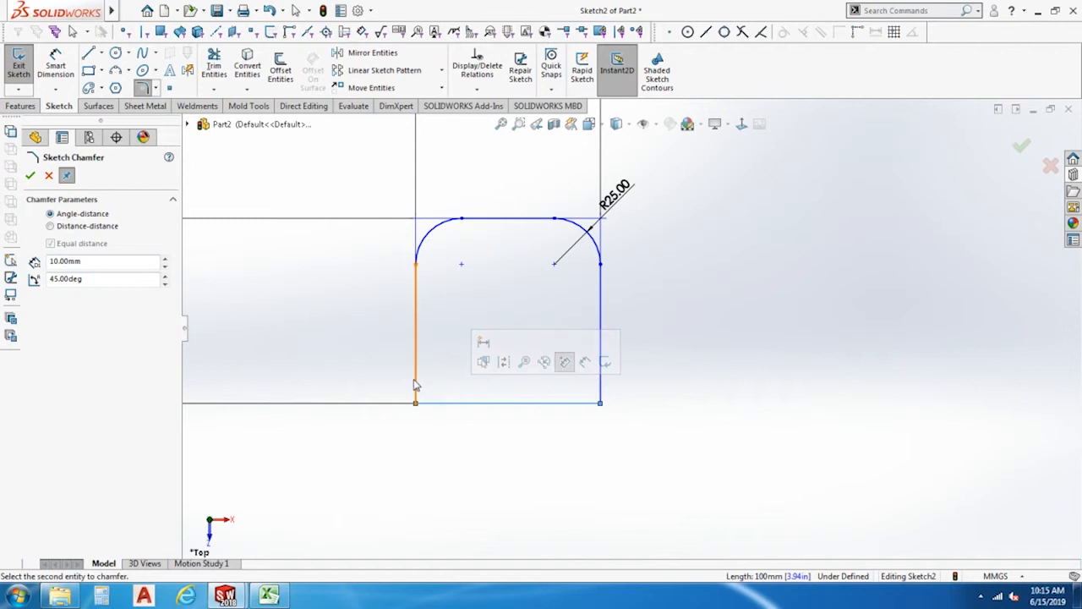
pyautogui.click(415, 385)
pyautogui.scroll(-5, 440, 415)
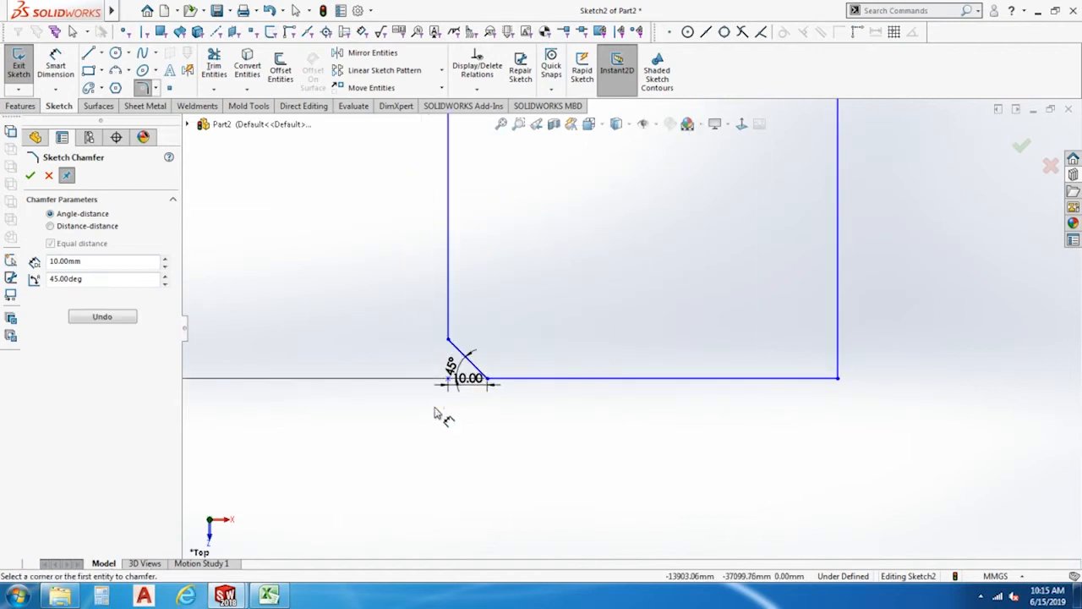
# Set the chamfer distance to 20 mm and chamfer the square's lower-right corner at 45°.
pyautogui.doubleClick(107, 262)
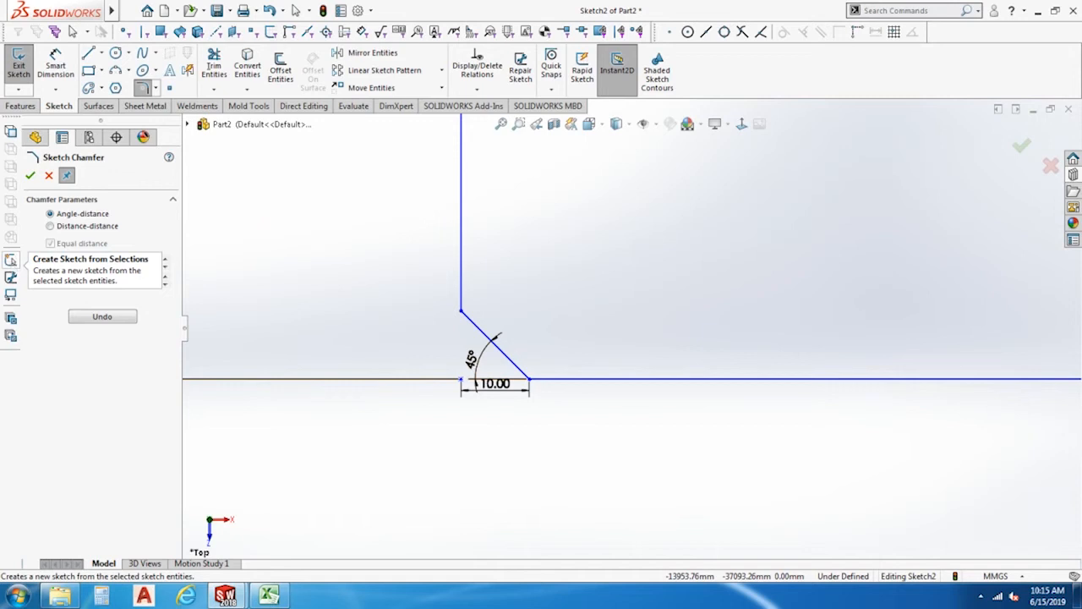
pyautogui.write('20')
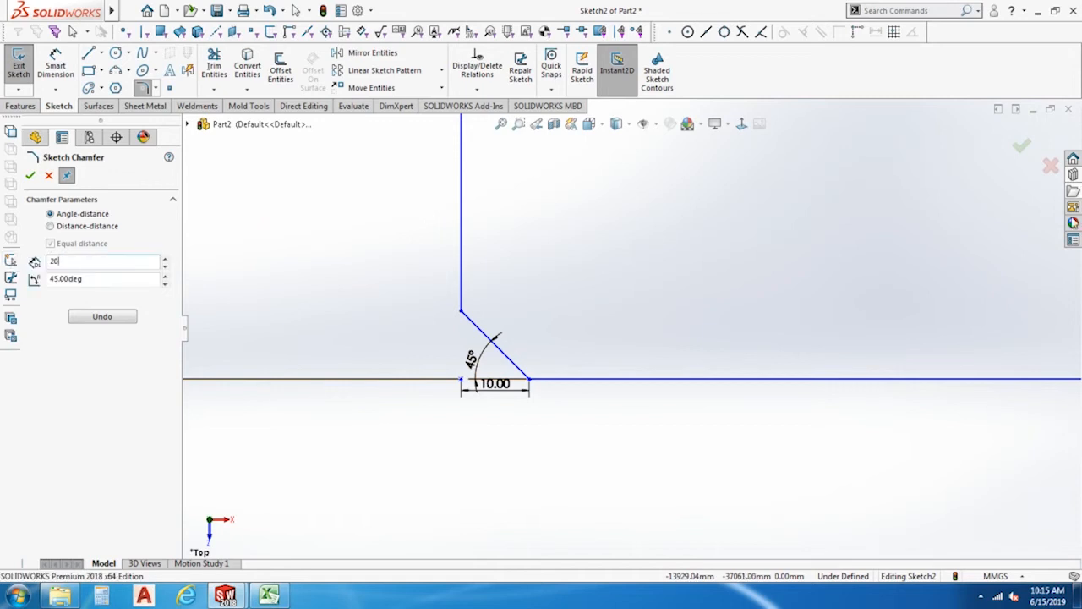
pyautogui.scroll(4, 789, 307)
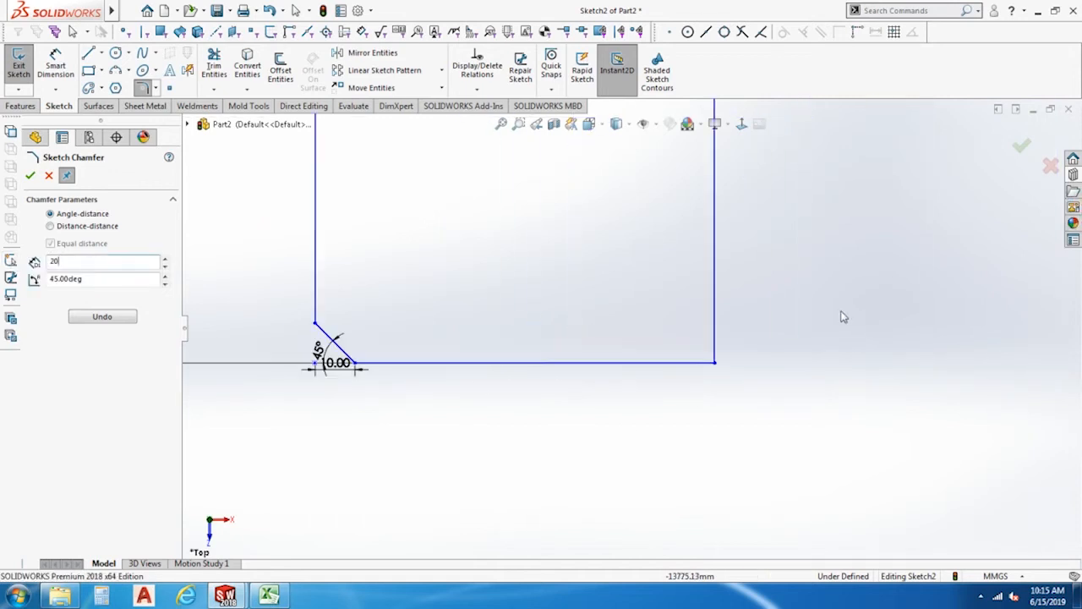
pyautogui.scroll(-3, 871, 316)
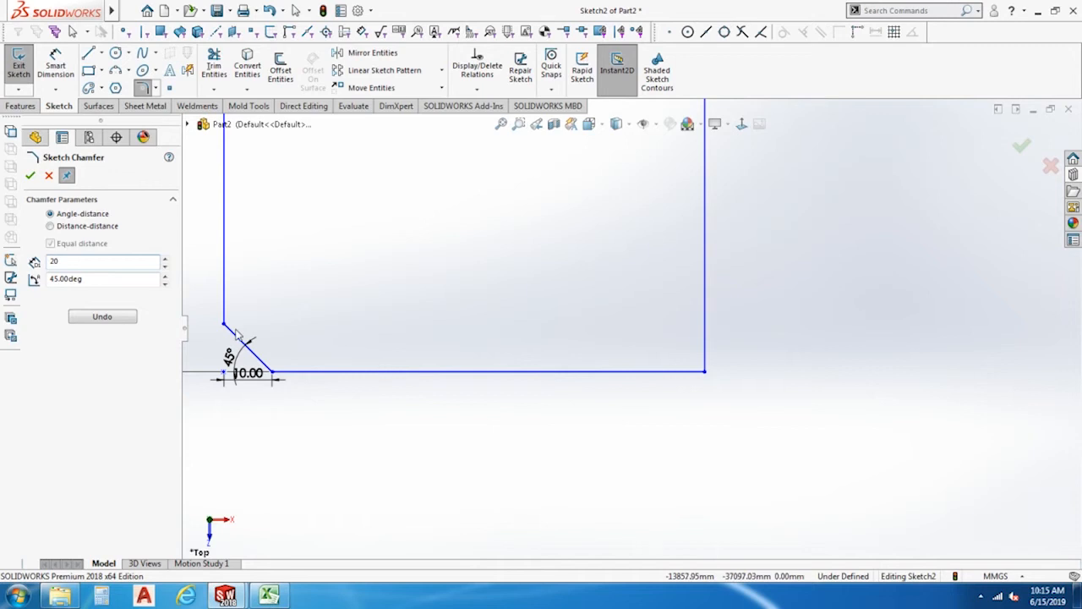
pyautogui.click(637, 372)
pyautogui.click(706, 273)
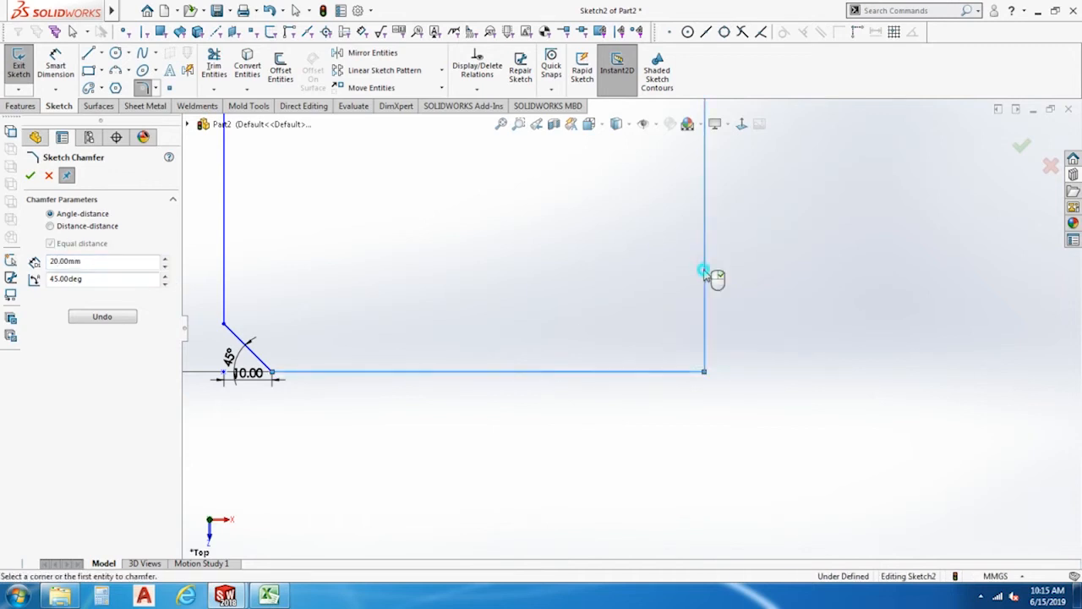
pyautogui.scroll(2, 720, 418)
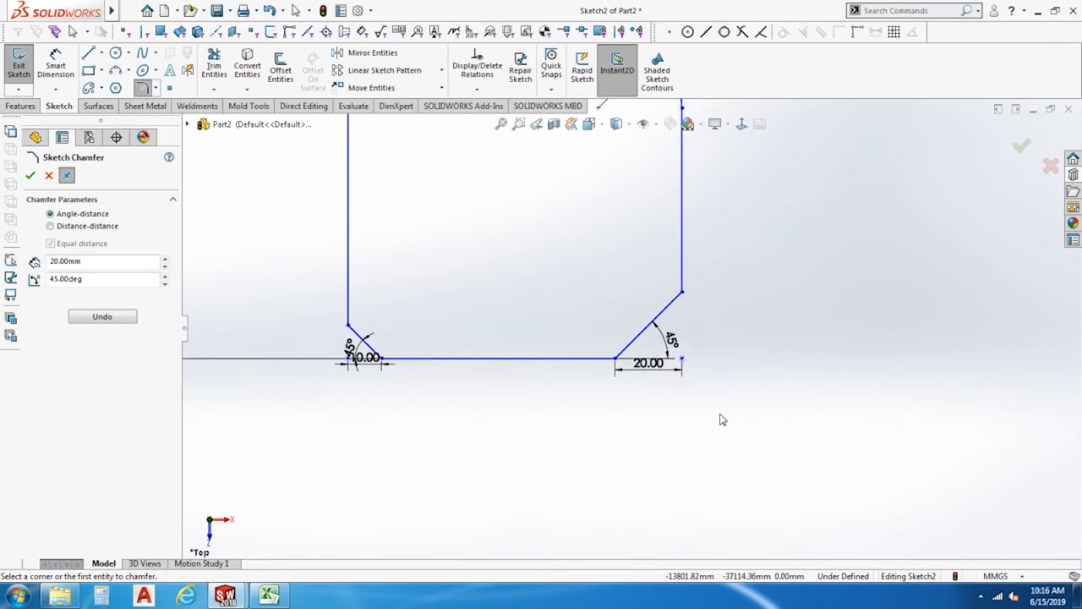
pyautogui.scroll(3, 507, 400)
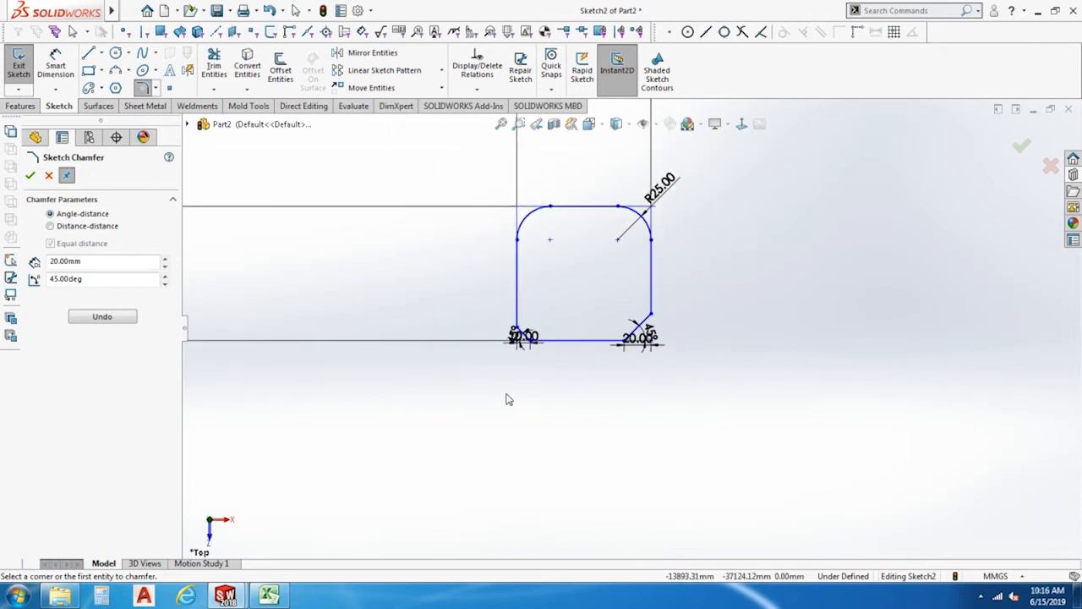
pyautogui.scroll(3, 500, 401)
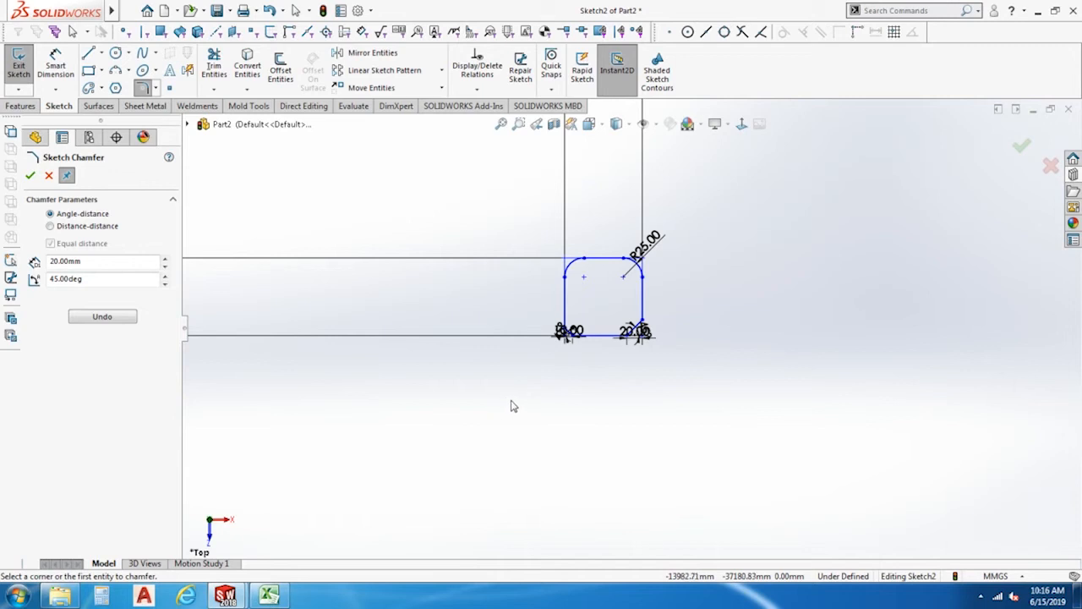
# Finish the chamfer command and delete the square's two 100 mm dimensions beside and above the shape.
pyautogui.press('Escape')
pyautogui.moveTo(510, 433)
pyautogui.mouseDown()
pyautogui.moveTo(339, 230)
pyautogui.moveTo(253, 232)
pyautogui.mouseUp()
pyautogui.press('Delete')
pyautogui.moveTo(740, 203); pyautogui.dragTo(514, 144)
pyautogui.press('Delete')
# Delete the entire filleted and chamfered square with its remaining dimensions and relations from the sketch.
pyautogui.scroll(1, 652, 307)
pyautogui.scroll(-2, 652, 307)
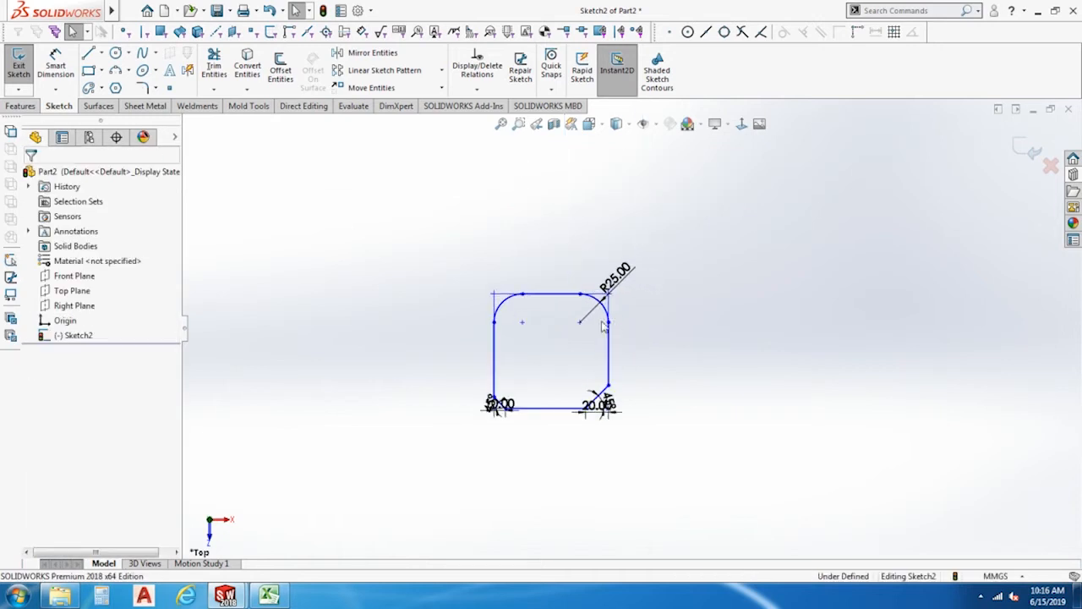
pyautogui.moveTo(709, 459); pyautogui.dragTo(447, 199)
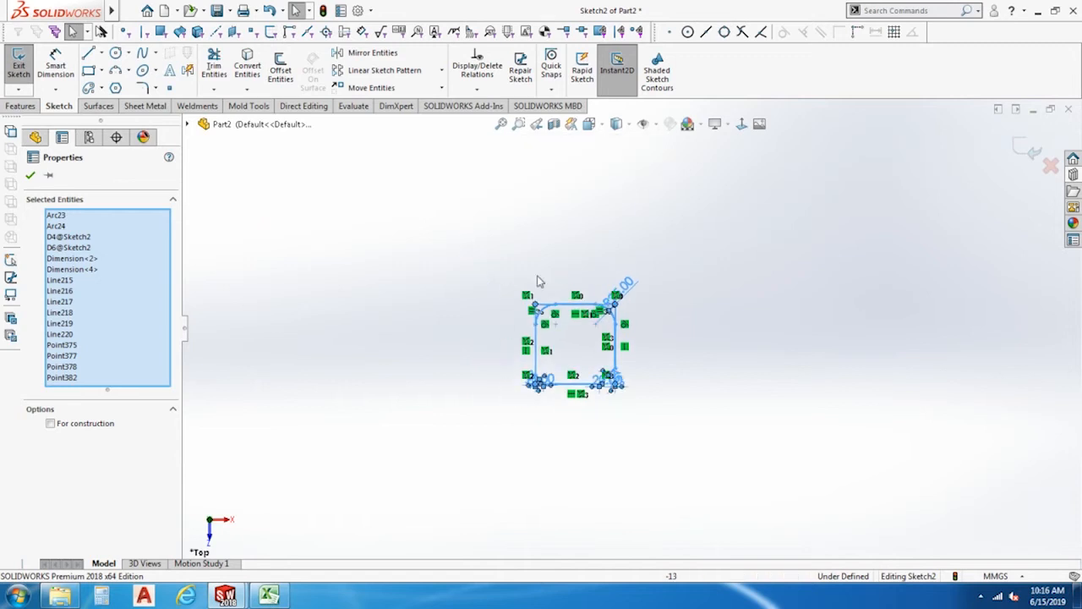
pyautogui.press('Delete')
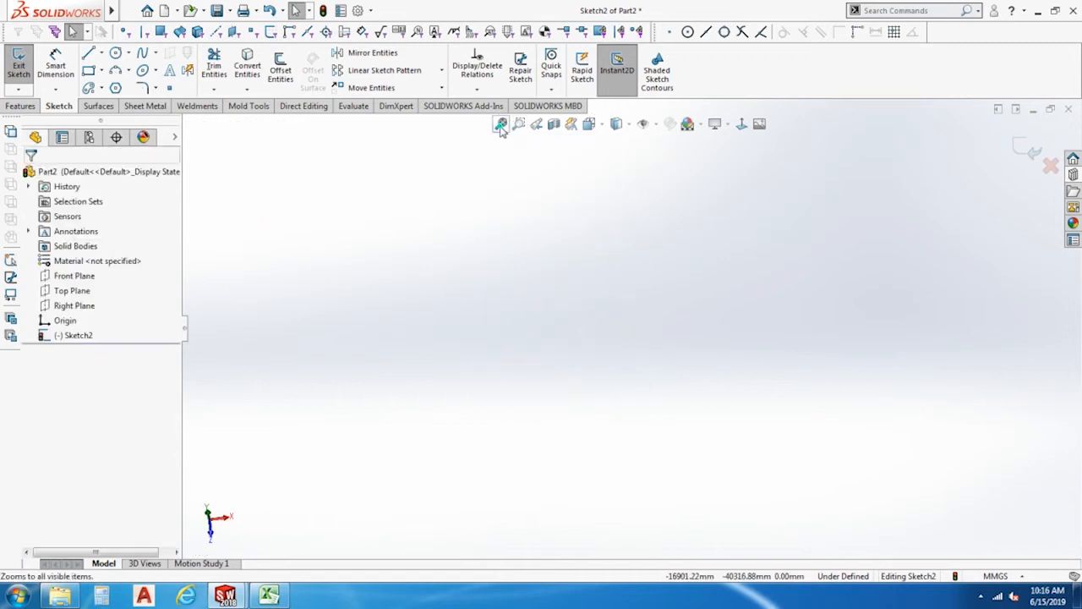
pyautogui.scroll(-2, 548, 541)
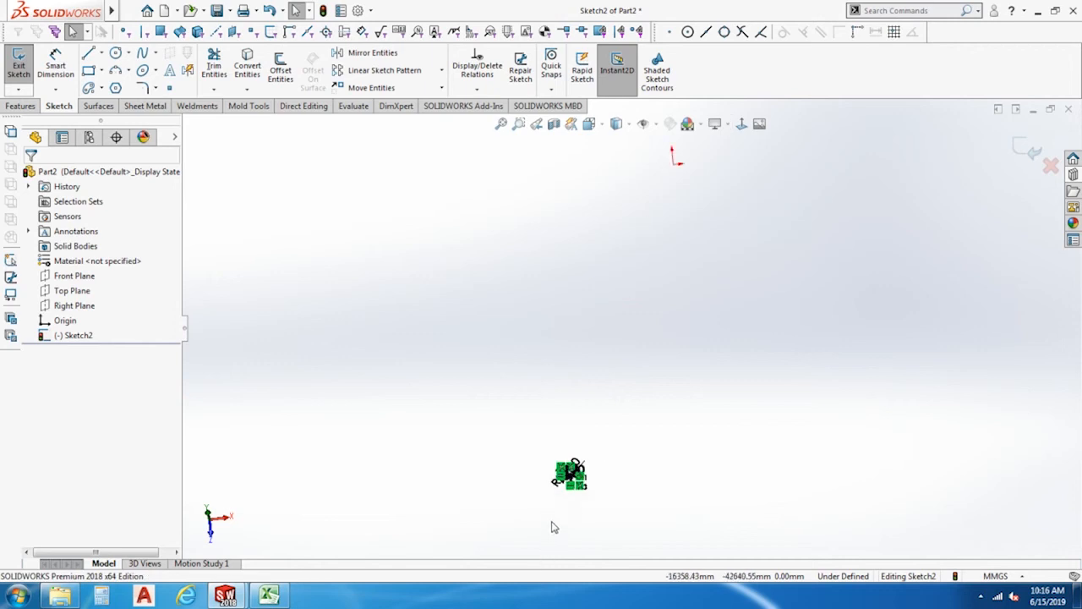
pyautogui.scroll(-2, 561, 496)
pyautogui.scroll(-2, 595, 431)
pyautogui.scroll(4, 599, 433)
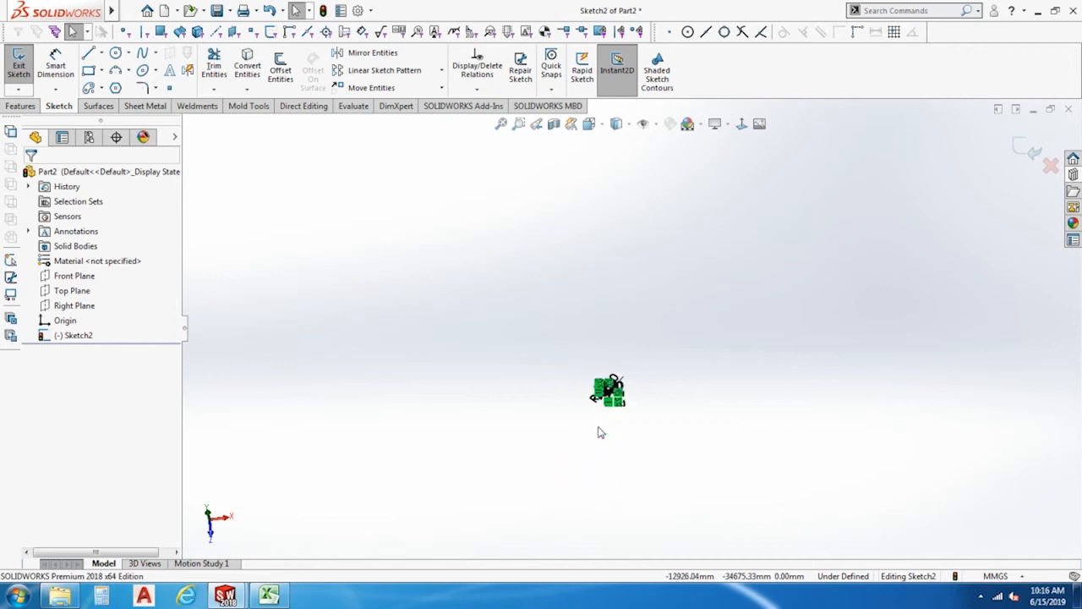
pyautogui.press('Delete')
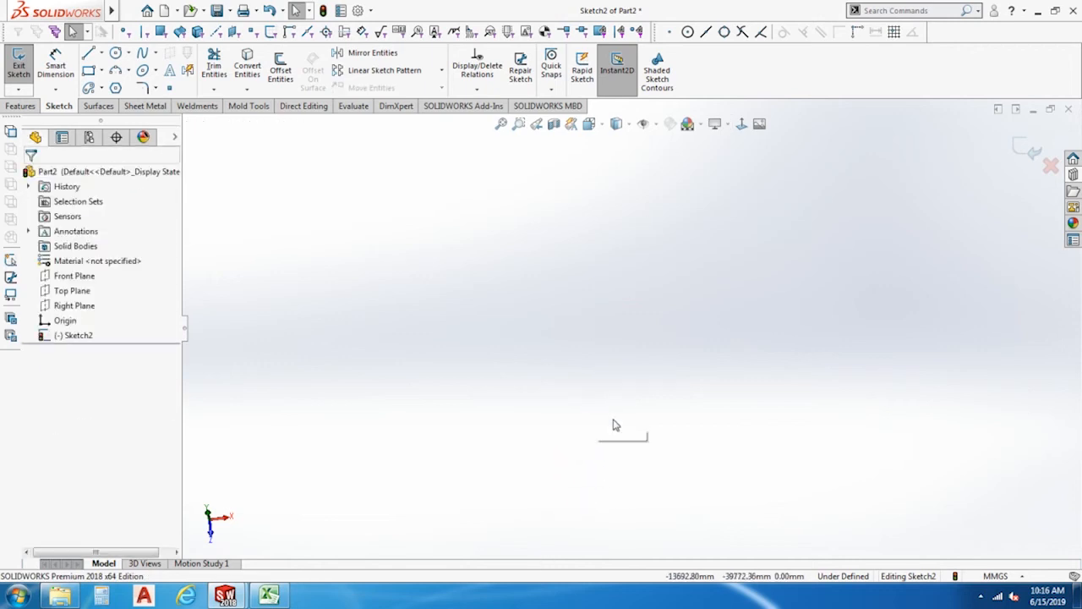
pyautogui.click(500, 125)
pyautogui.click(743, 124)
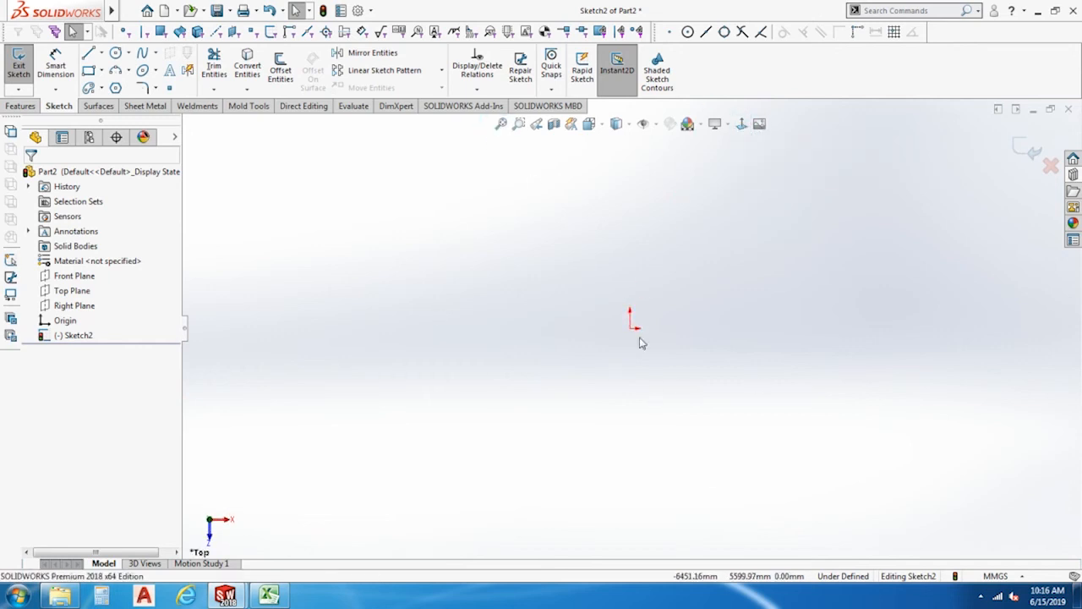